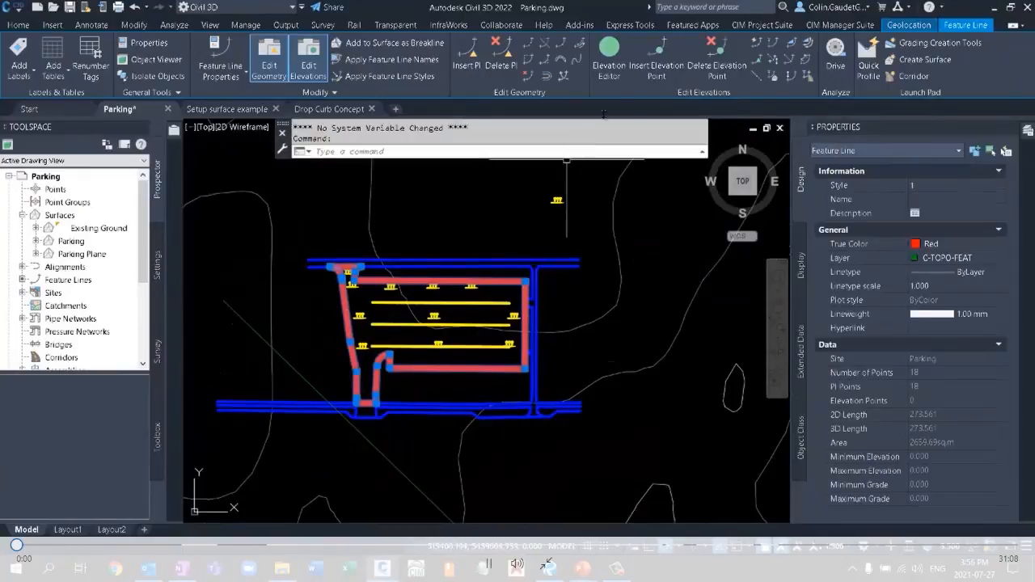
Review the point elevations of the parking boundary feature line in the Elevation Editor.
left_click(608, 68)
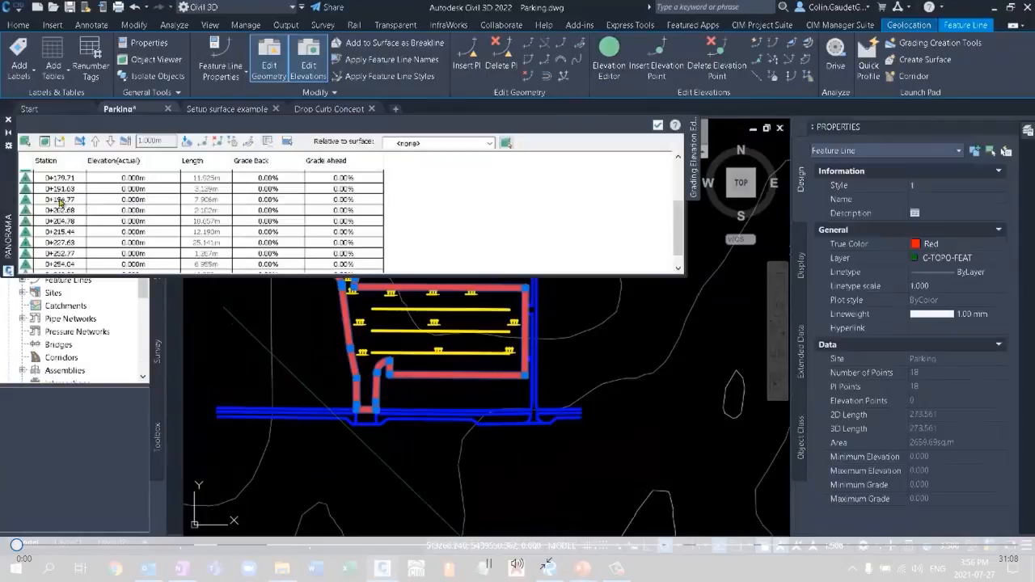
mouse_move(38, 223)
left_mouse_down()
mouse_move(604, 291)
mouse_move(1034, 323)
left_mouse_up()
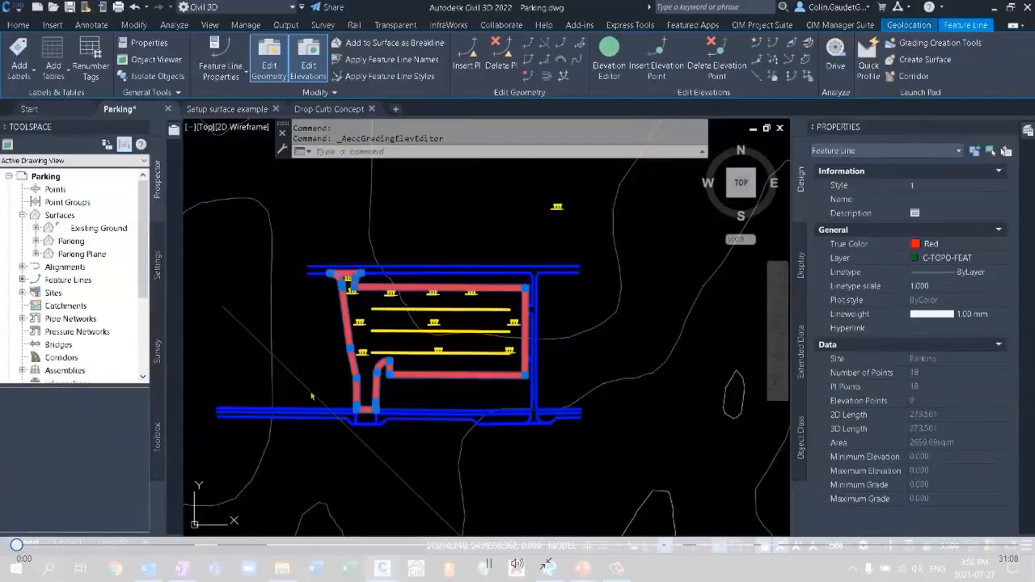
key("Escape")
Inspect the properties of the diagonal feature line southwest of the parking lot.
left_click(417, 475)
middle_click_drag(420, 477, 419, 383)
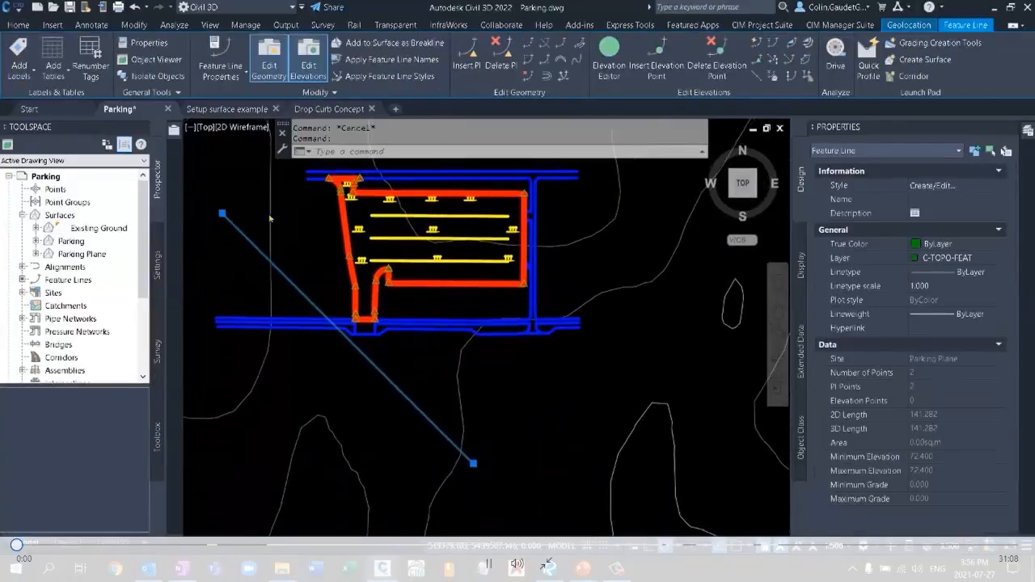
scroll(409, 369, "down", 2)
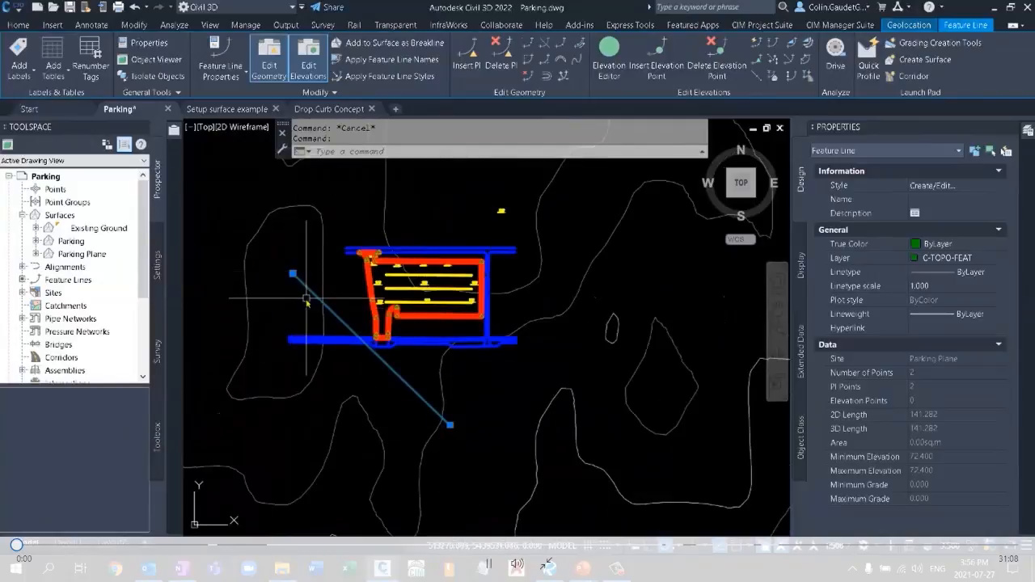
key("Escape")
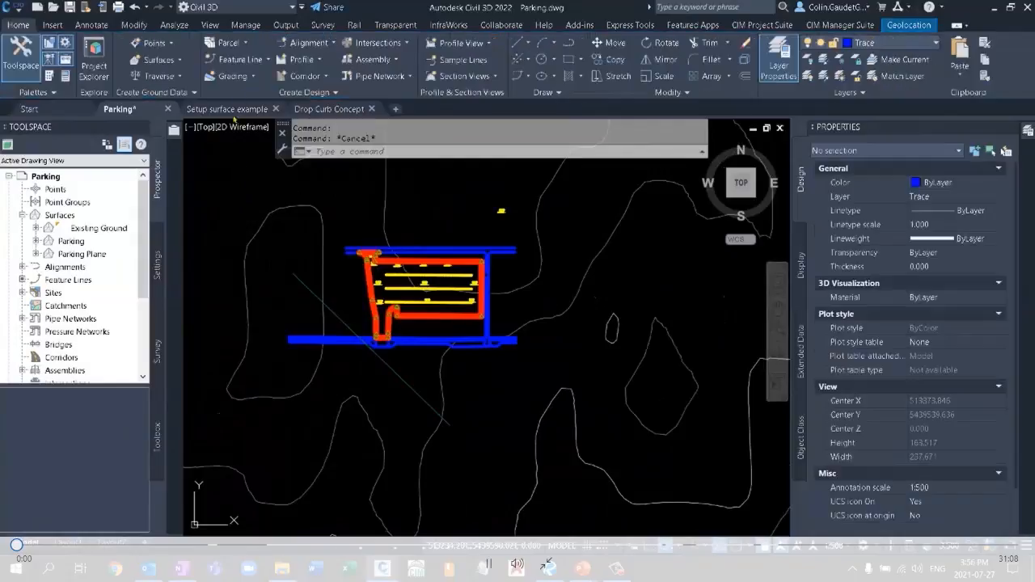
Start the Grading Creation Tools and set the grading group to Interim in the Parking Plane site.
left_click(233, 76)
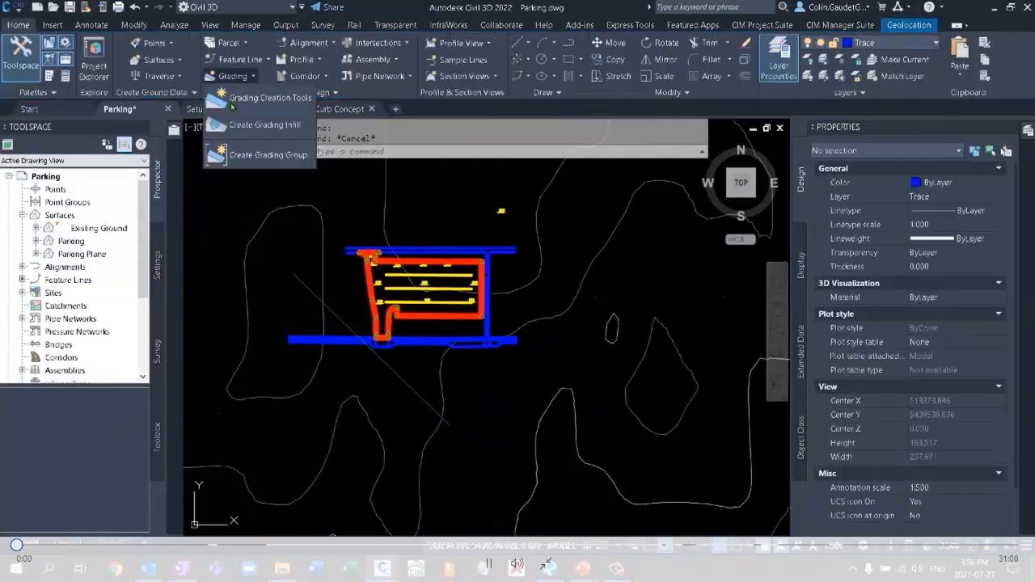
left_click(274, 102)
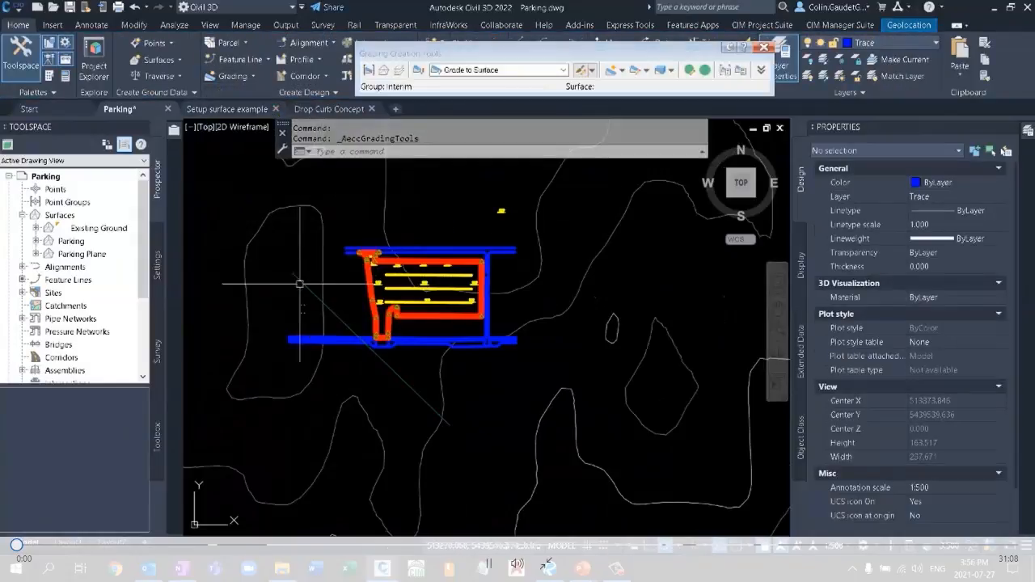
middle_click_drag(335, 287, 306, 320)
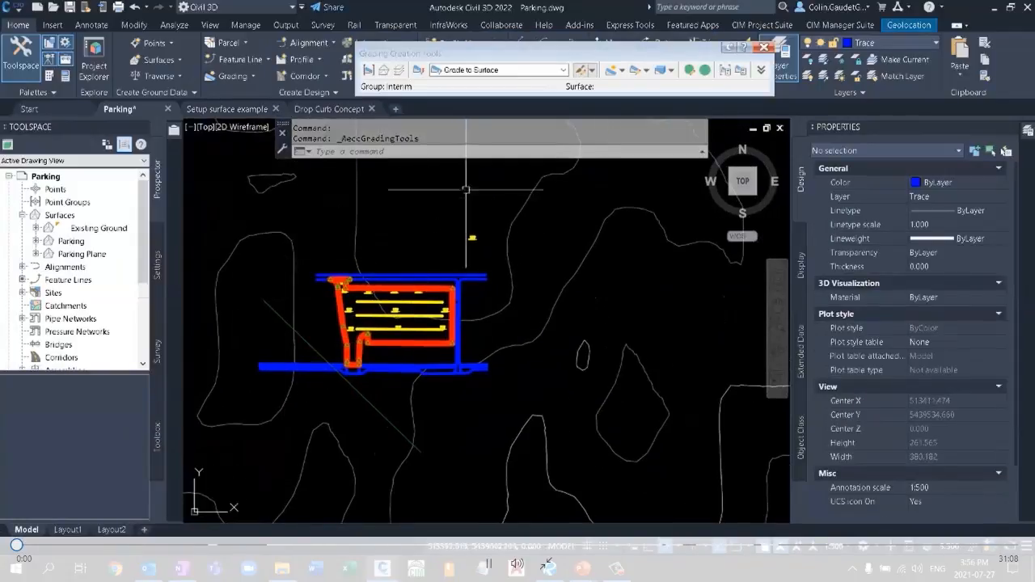
left_click(356, 349)
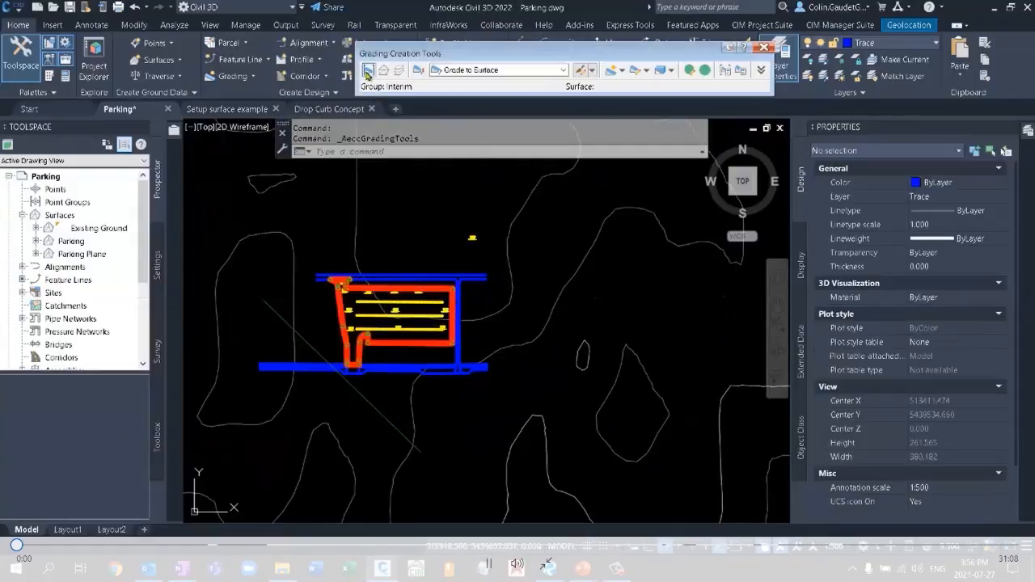
left_click_drag(391, 59, 370, 53)
left_click(350, 68)
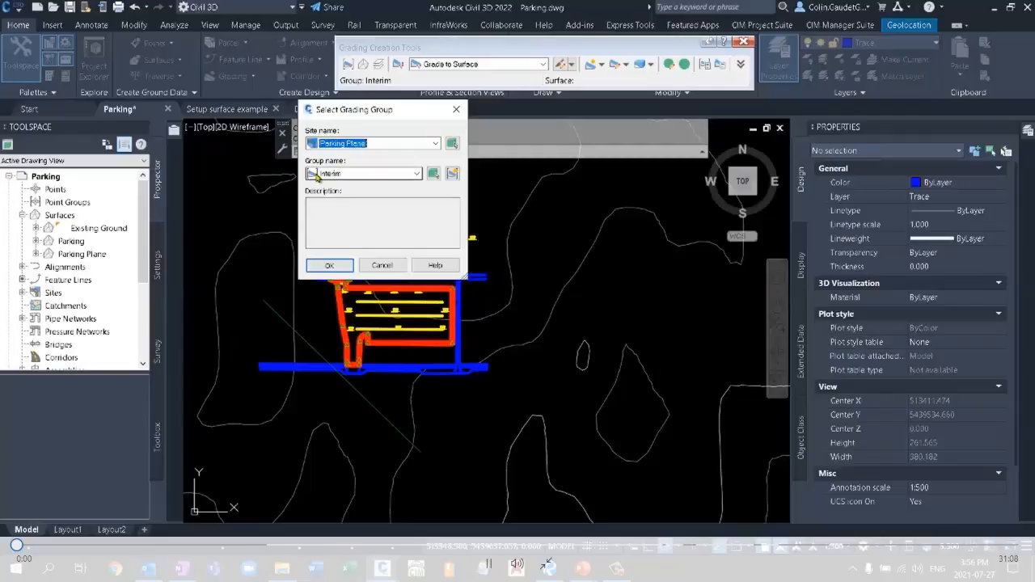
left_click(337, 267)
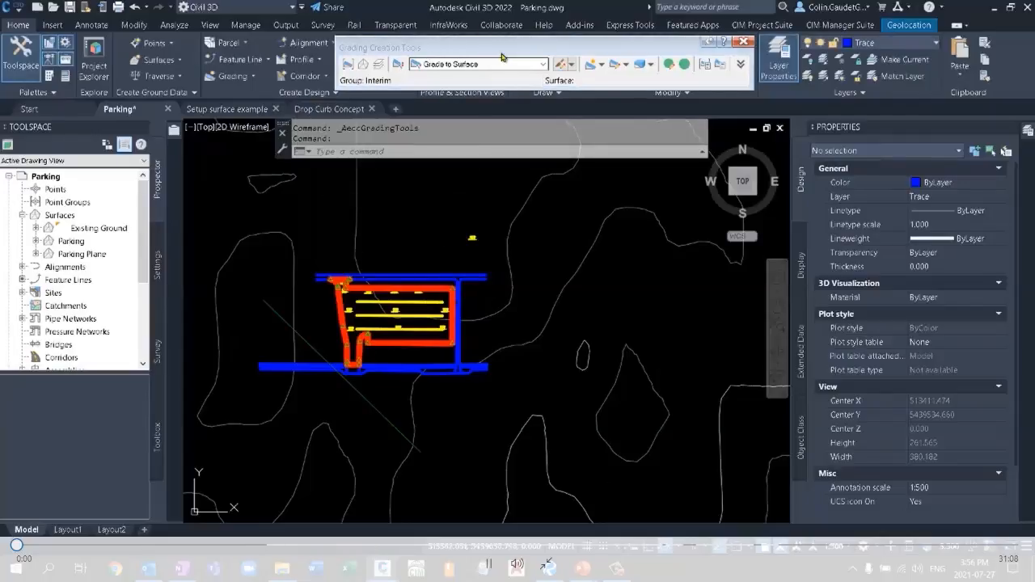
Begin a Grade to Distance grading from the diagonal feature line, on its northeast side toward the parking lot, along the entire length.
left_click(541, 65)
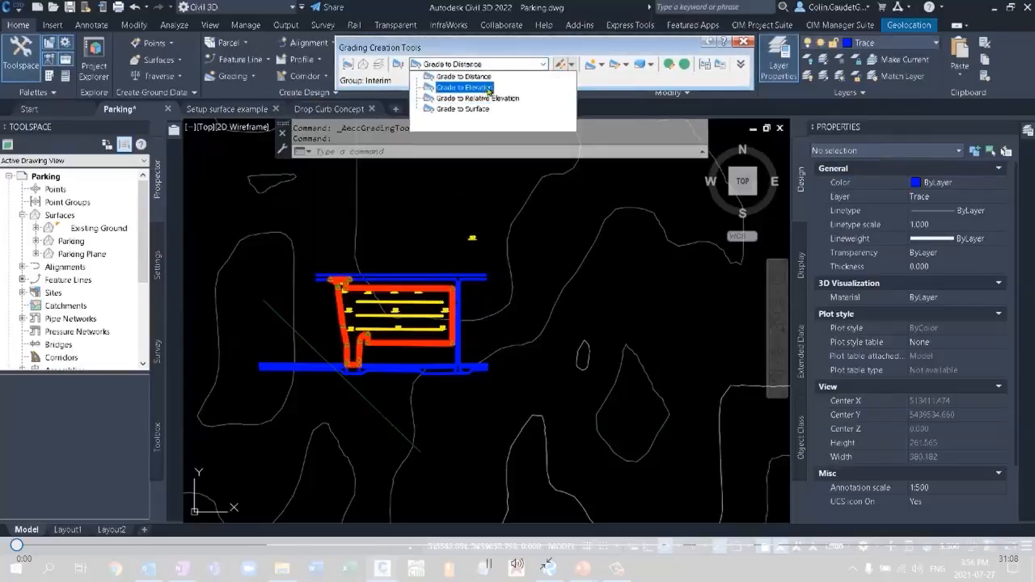
left_click(464, 76)
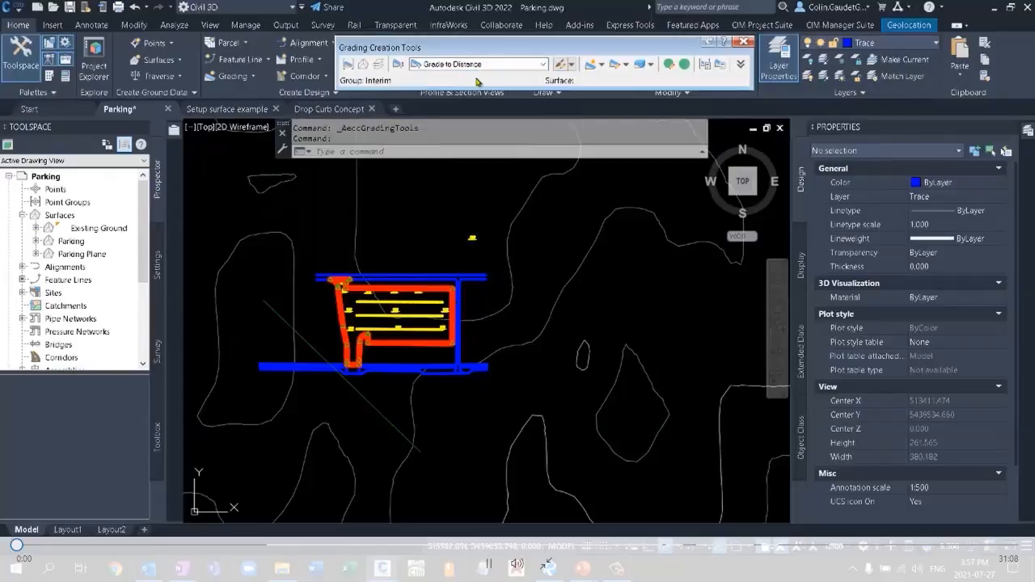
left_click(591, 67)
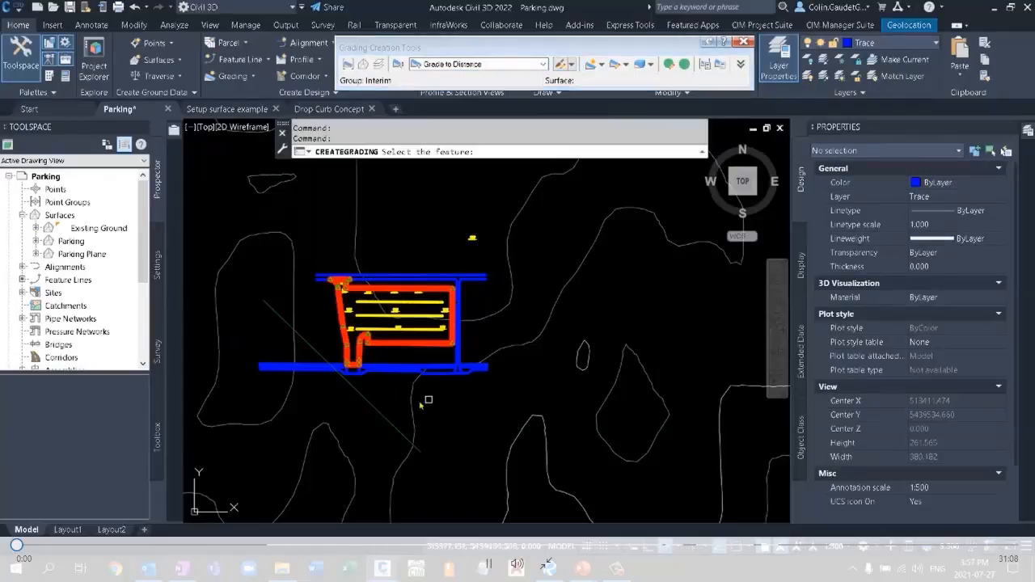
left_click(382, 419)
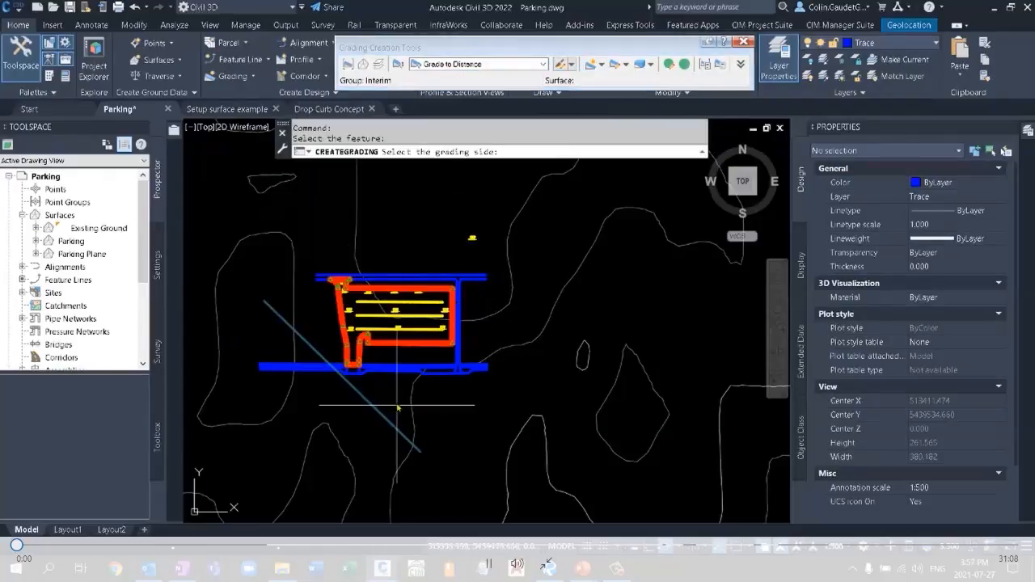
left_click(555, 235)
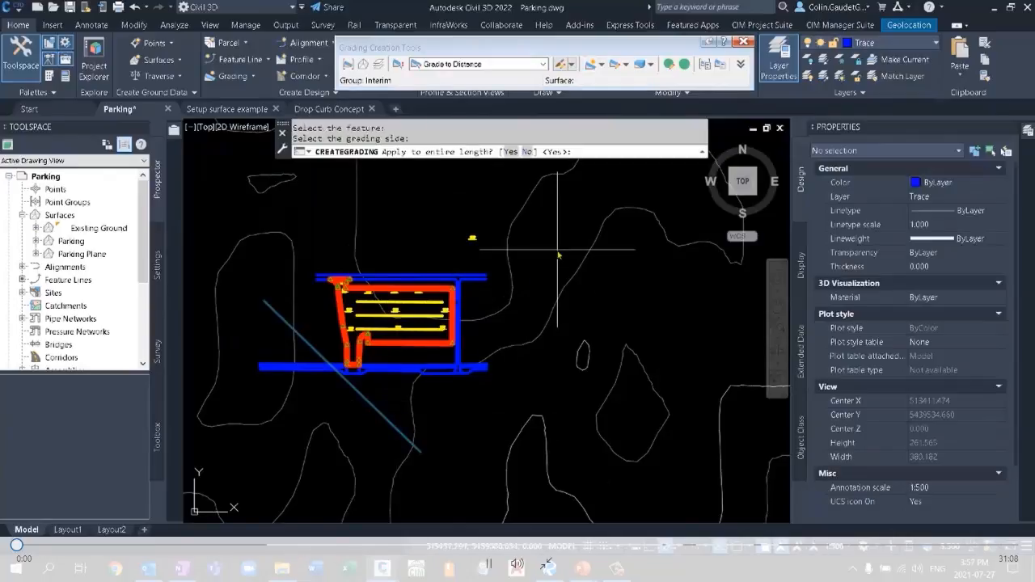
key("Return")
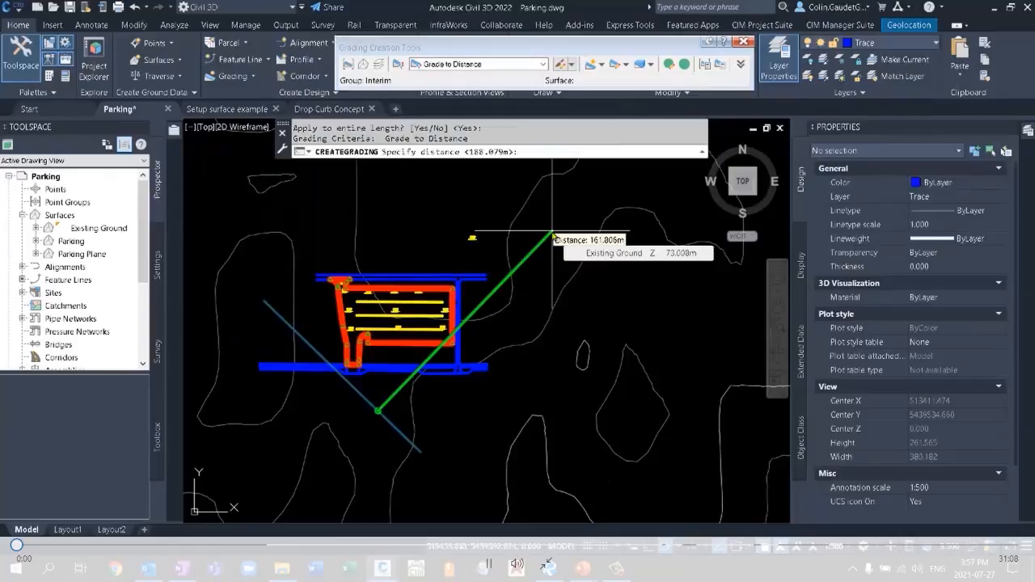
Create the grading with a distance of 150 m and a grade of 2.40%, and close the grading tools.
type("150")
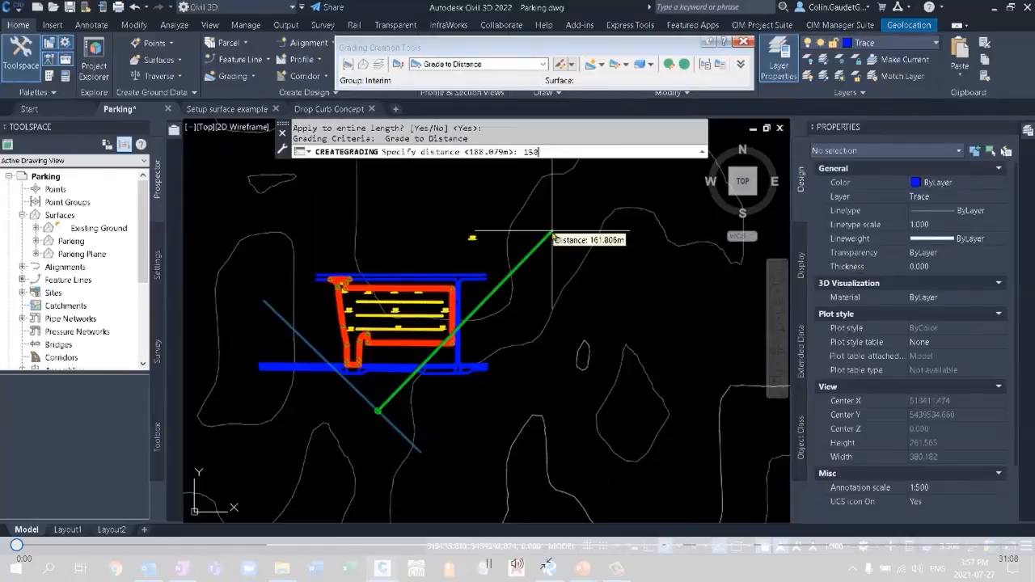
key("Return")
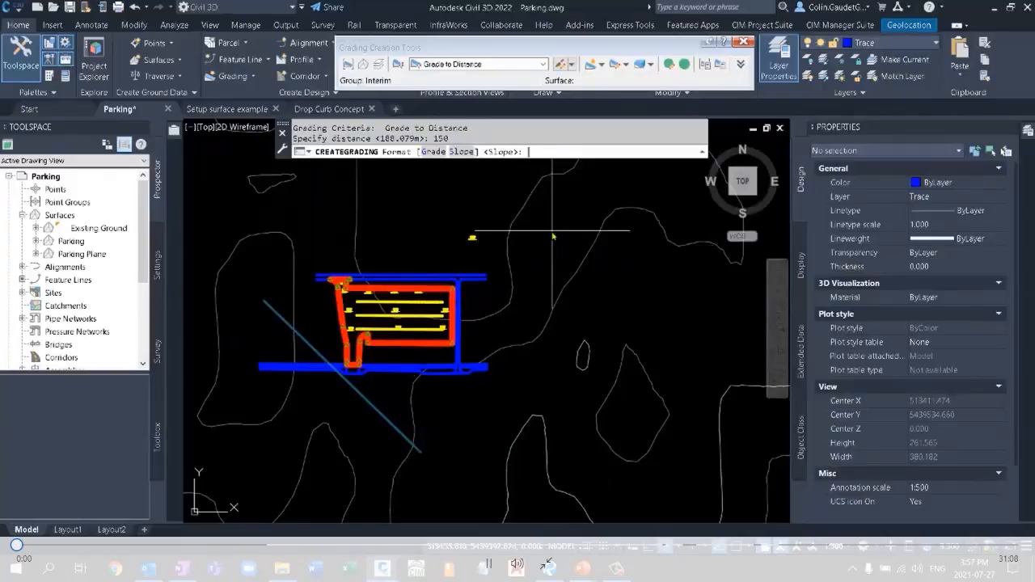
type("g")
key("Return")
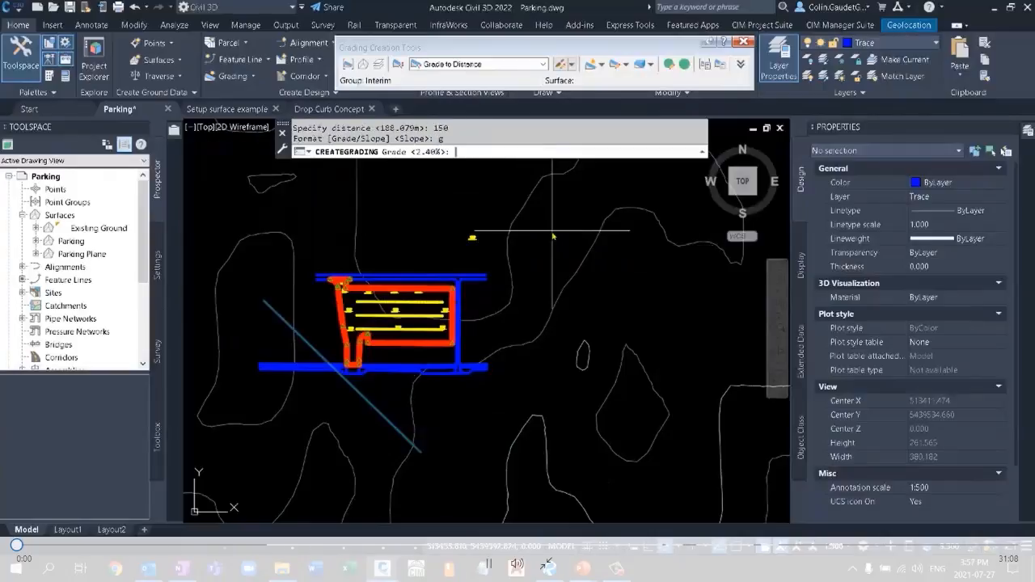
key("Return")
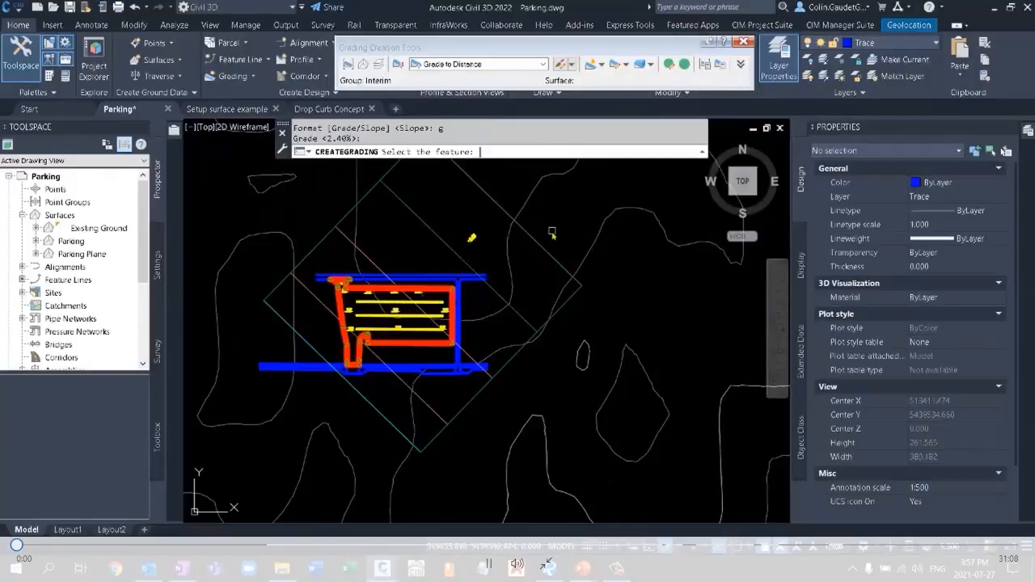
key("Return")
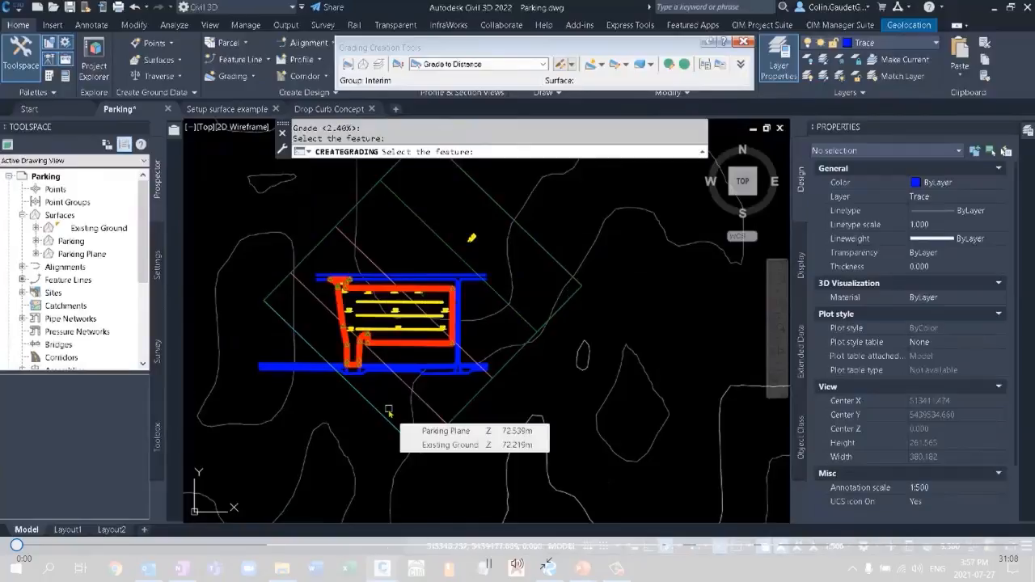
scroll(471, 264, "up", 6)
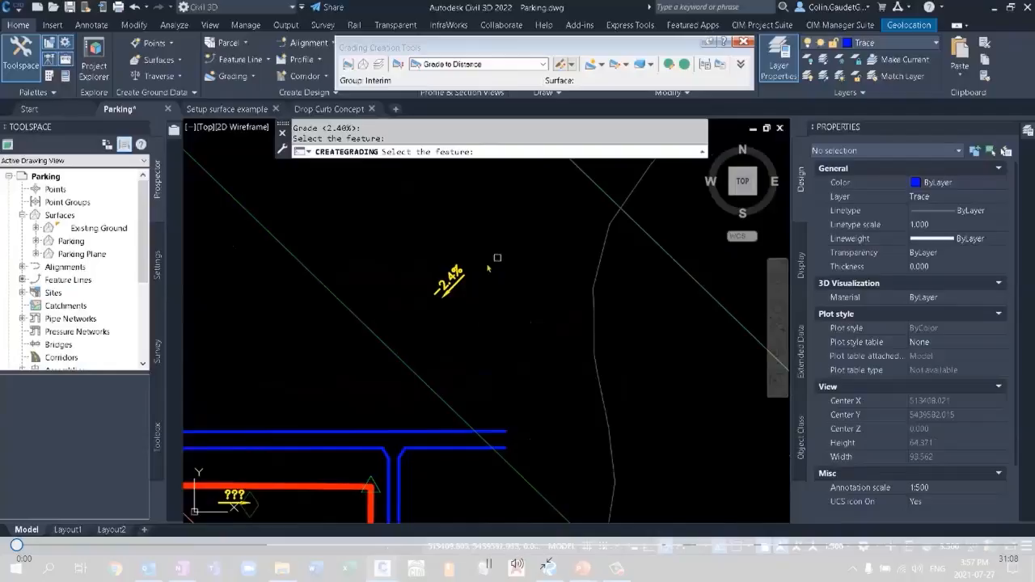
key("Escape")
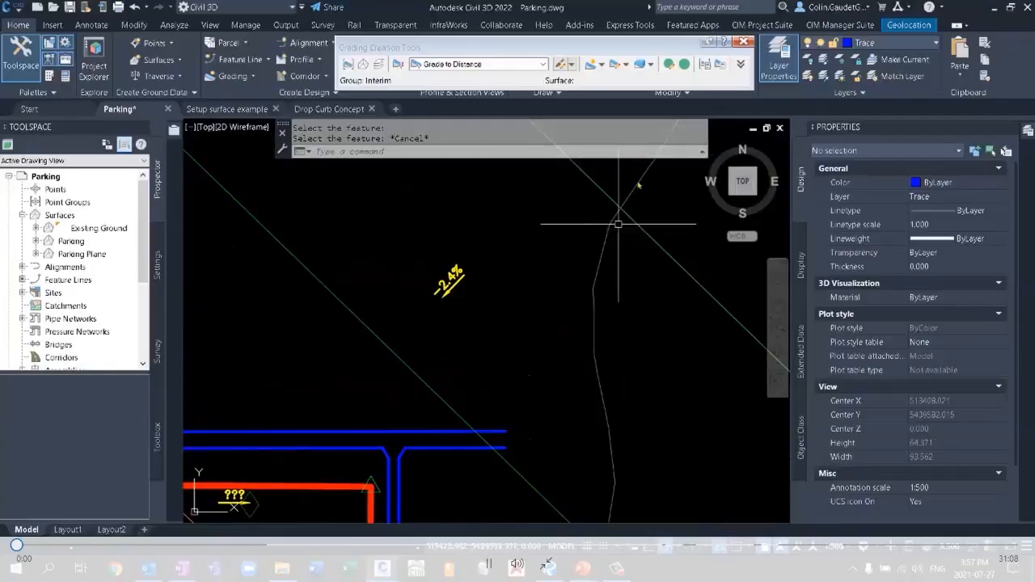
left_click(744, 44)
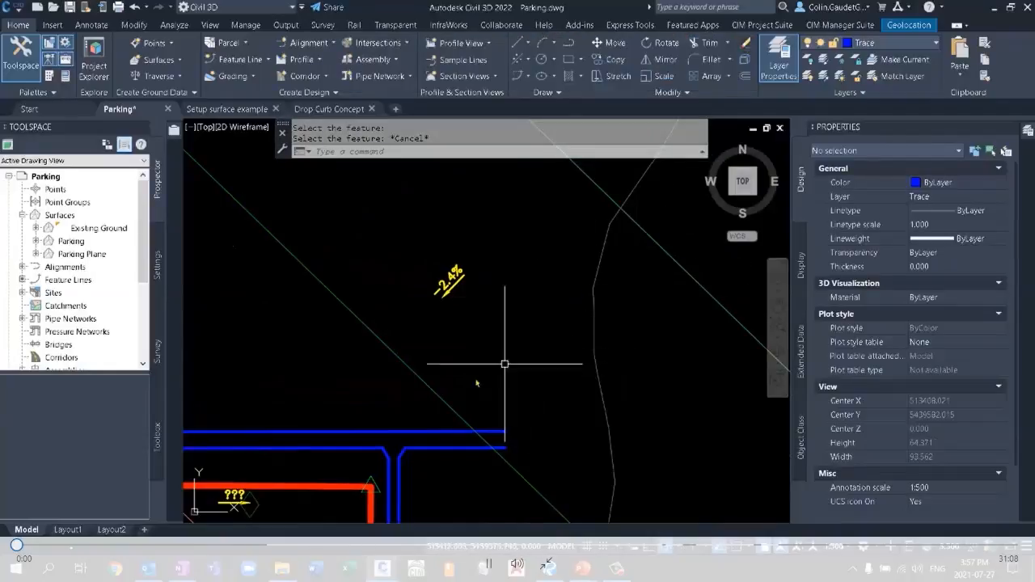
Highlight the Parking Plane surface in the surface list and select the red parking boundary feature line in the drawing.
scroll(575, 255, "down", 6)
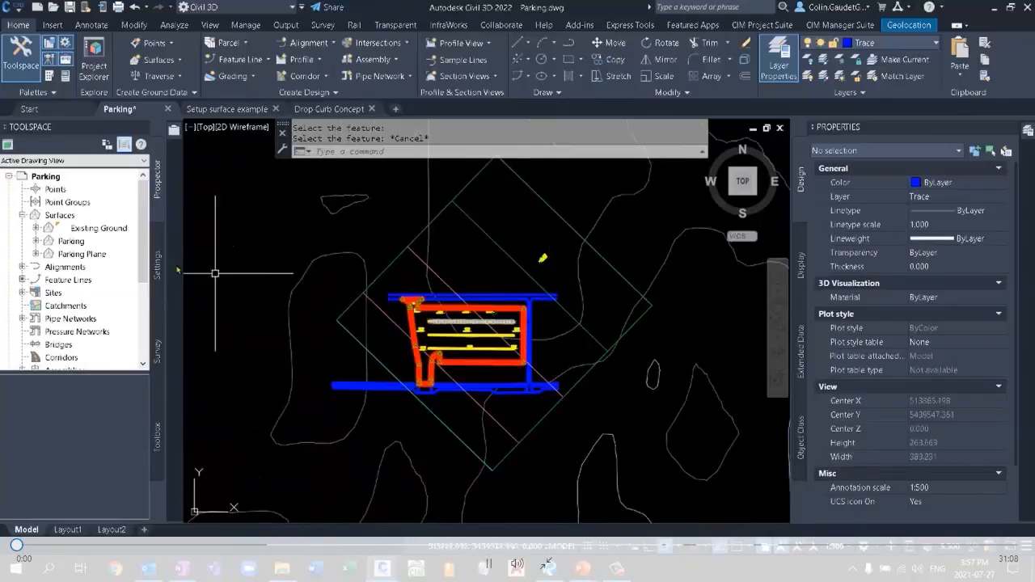
left_click(80, 255)
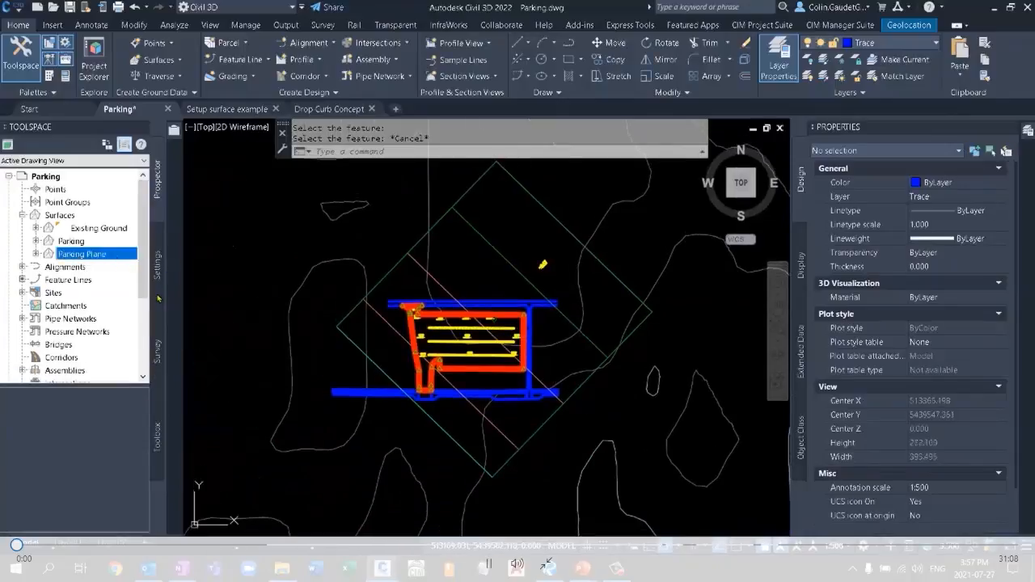
left_click(496, 368)
scroll(494, 372, "up", 3)
left_click(462, 370)
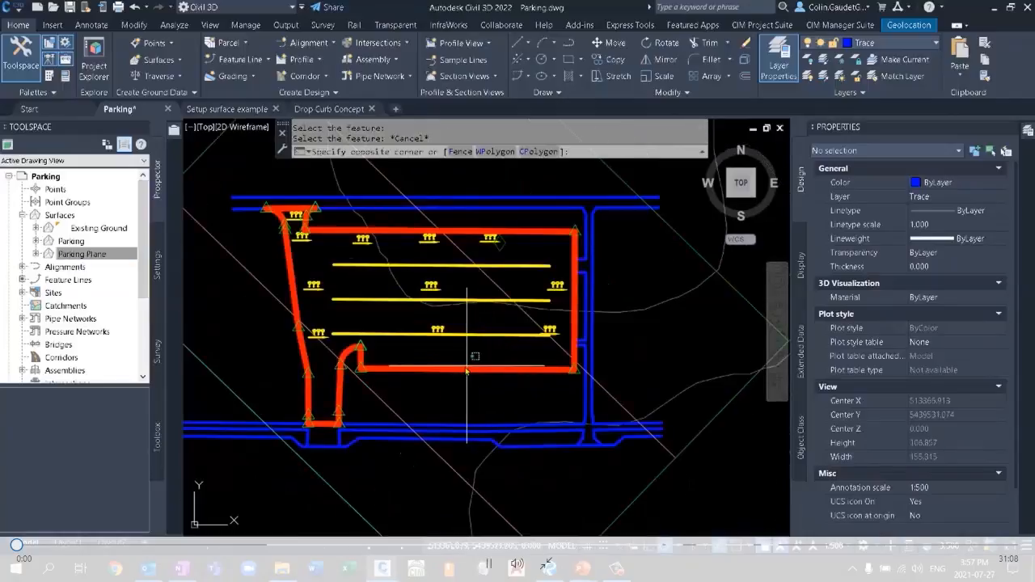
left_click(459, 372)
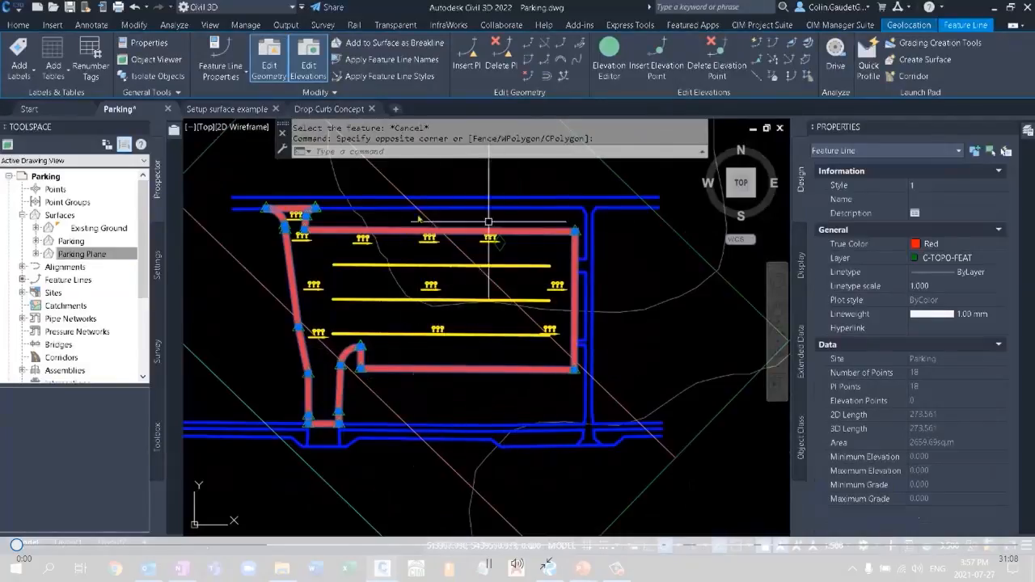
scroll(311, 229, "up", 2)
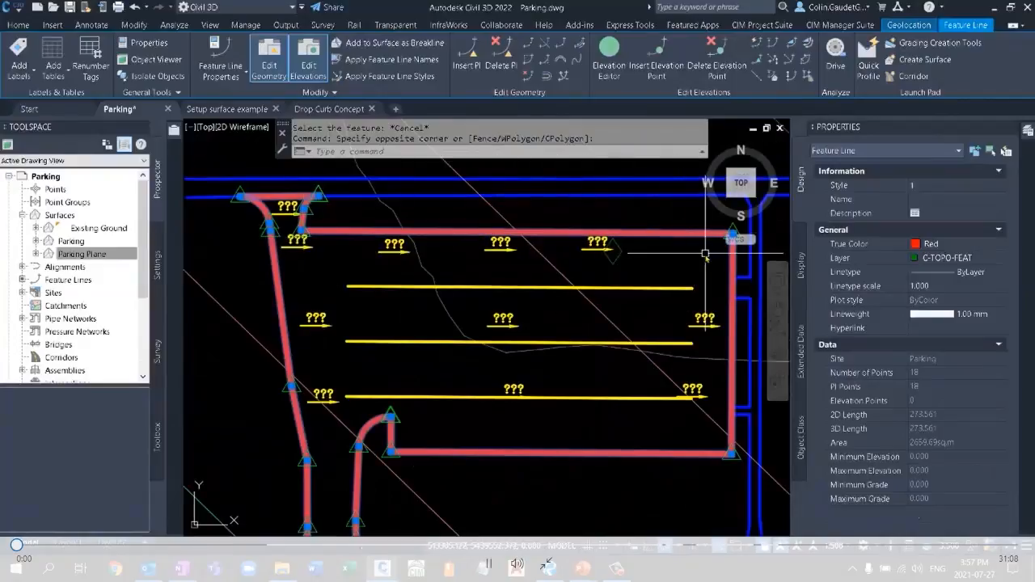
left_click(663, 67)
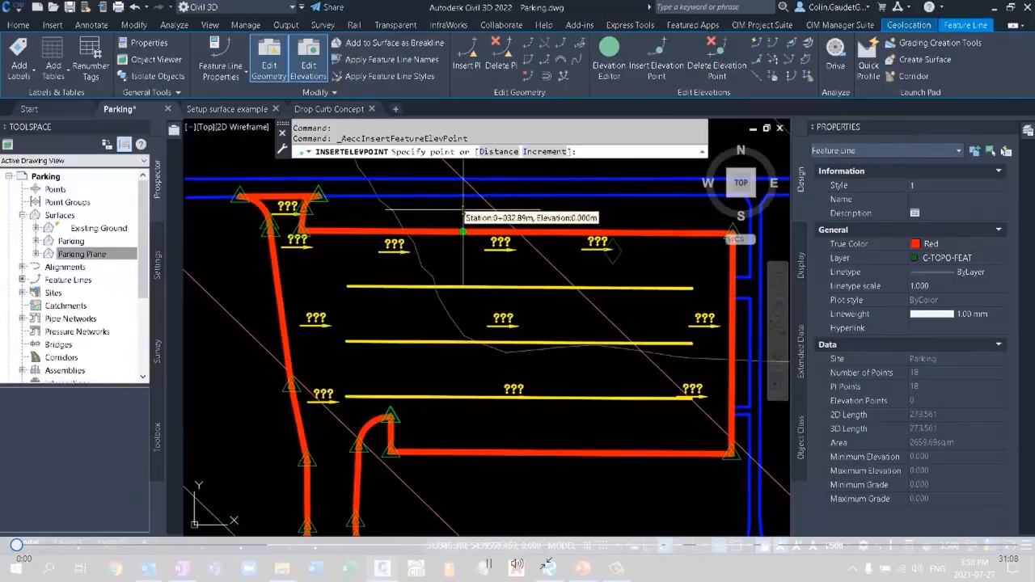
left_click(550, 151)
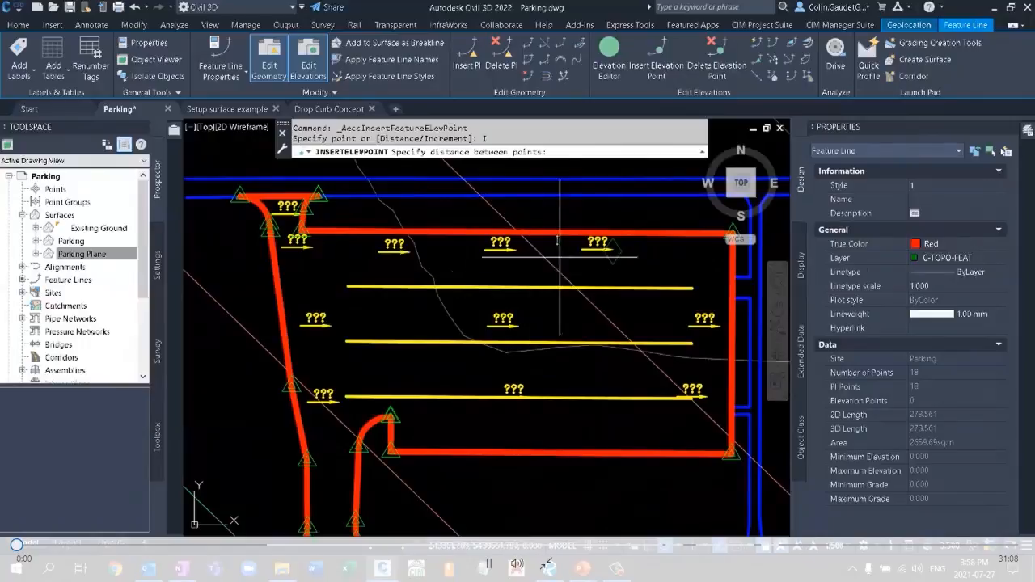
key("Escape")
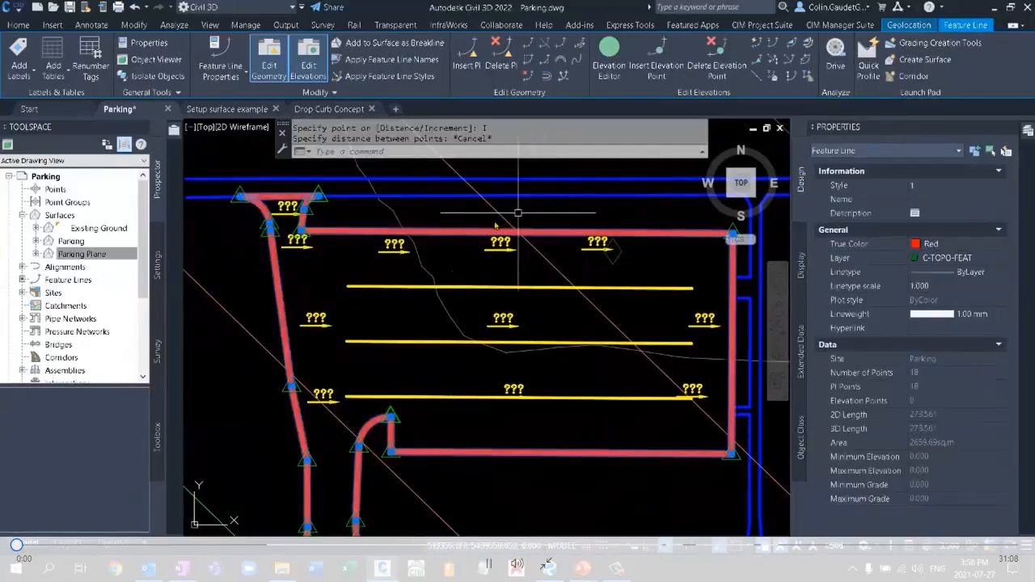
Insert elevation points along the red parking boundary feature line at an increment of 5 m.
left_click(657, 65)
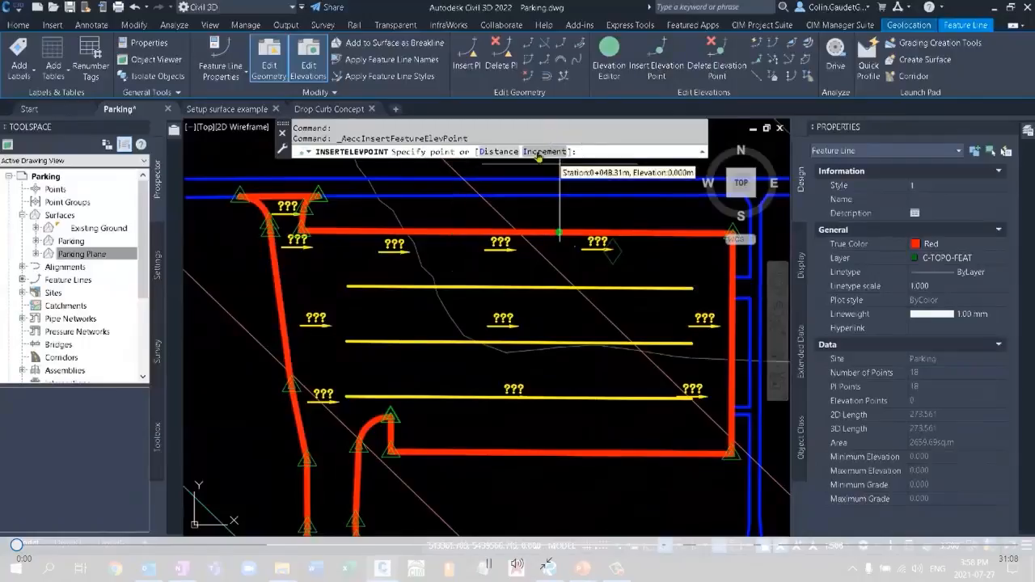
left_click(537, 151)
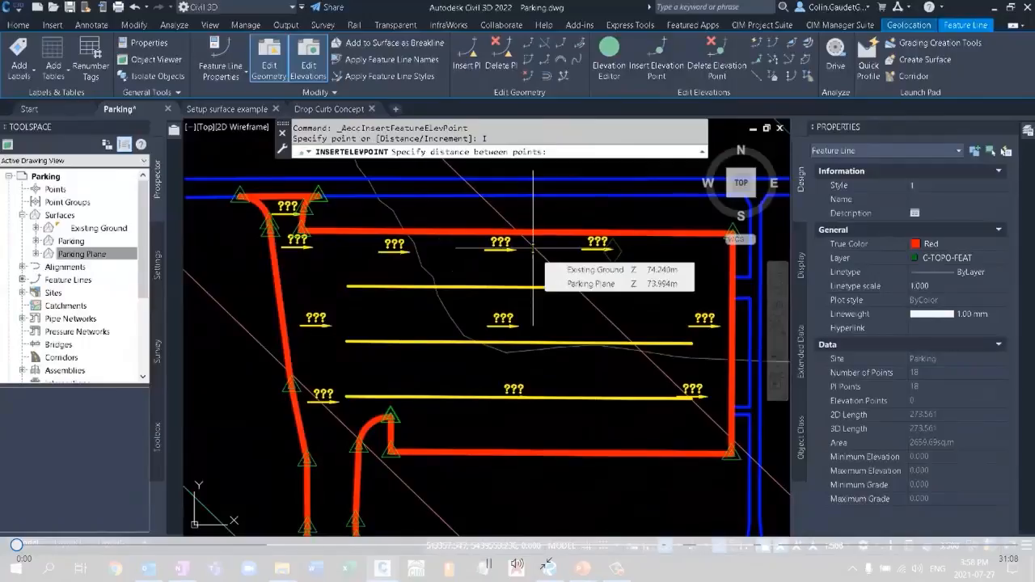
type("1")
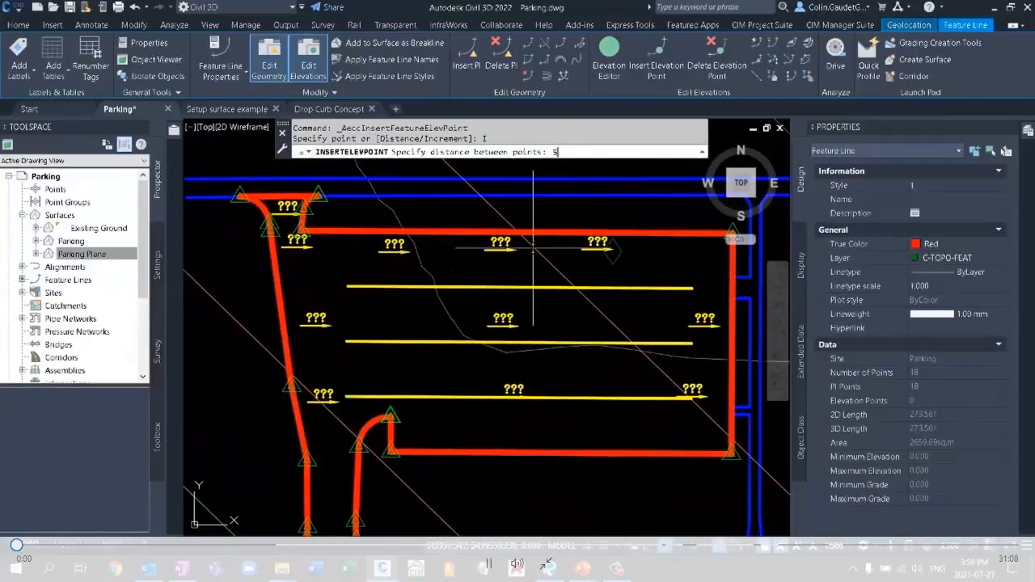
key("Return")
key("Return")
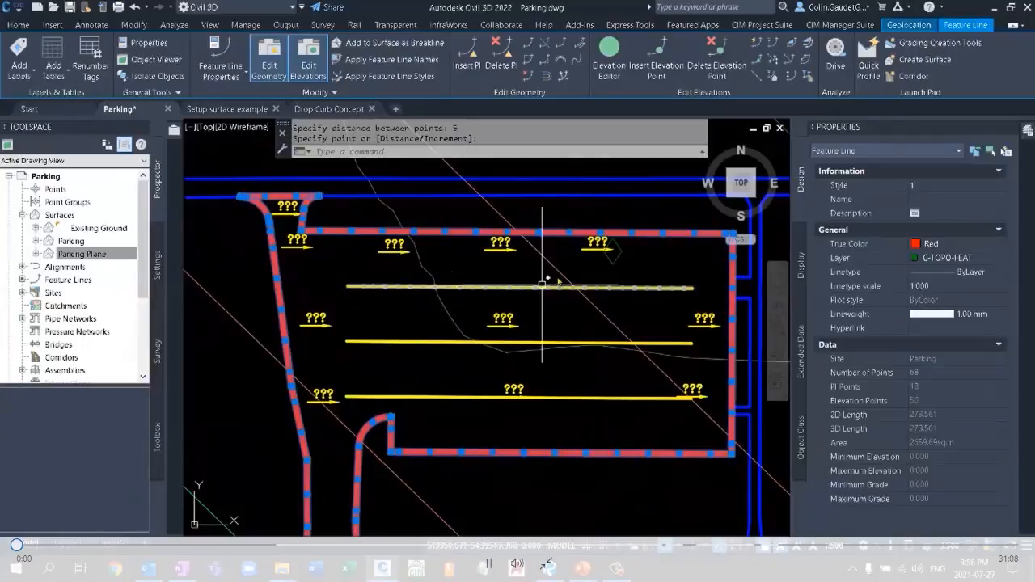
Assign elevations from the Parking Plane surface to the parking boundary feature line, without intermediate grade break points.
middle_click_drag(287, 384, 286, 321)
scroll(508, 423, "down", 2)
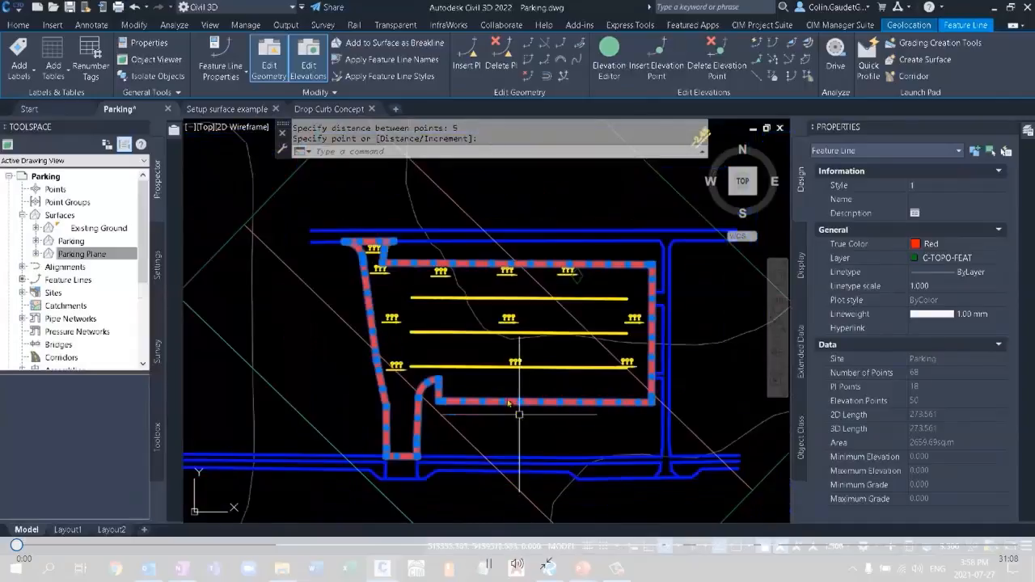
left_click(774, 77)
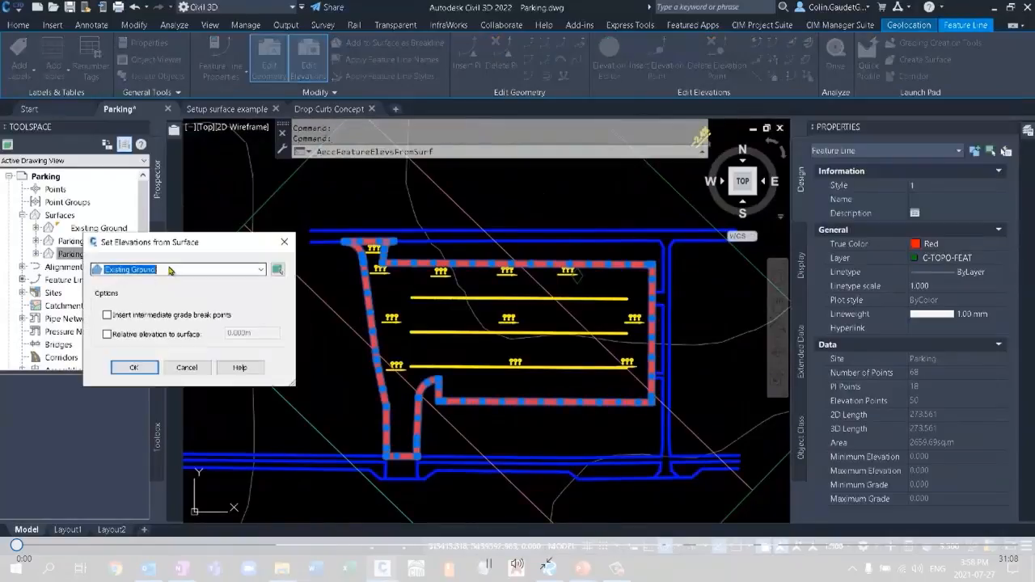
left_click(170, 270)
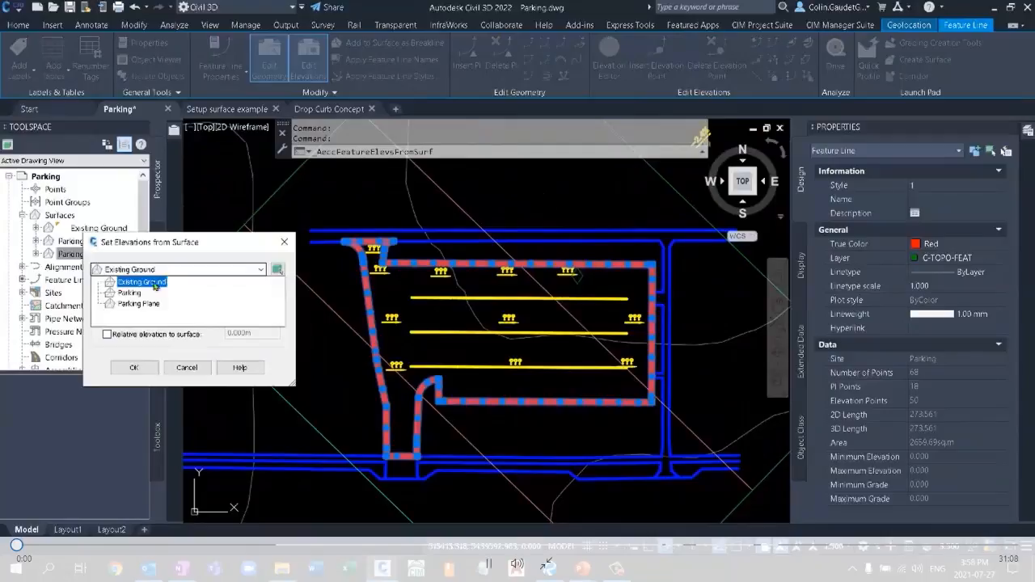
left_click(138, 303)
left_click(147, 307)
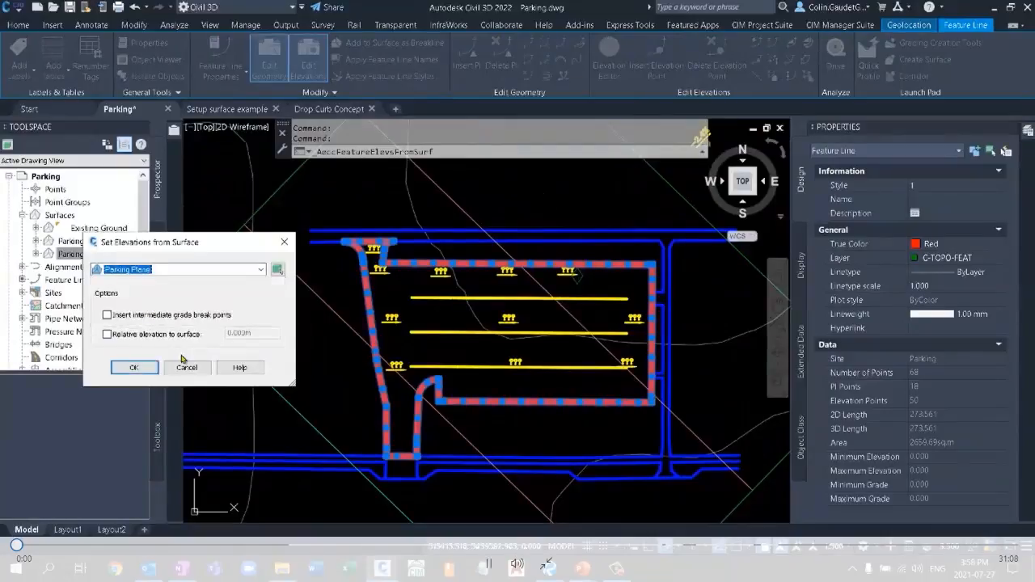
left_click(134, 367)
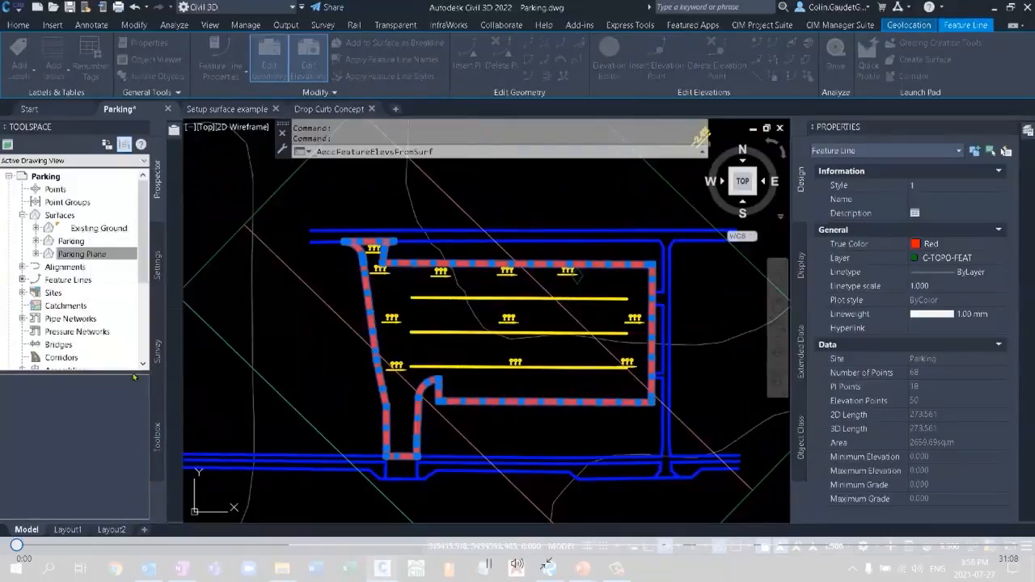
left_click(493, 263)
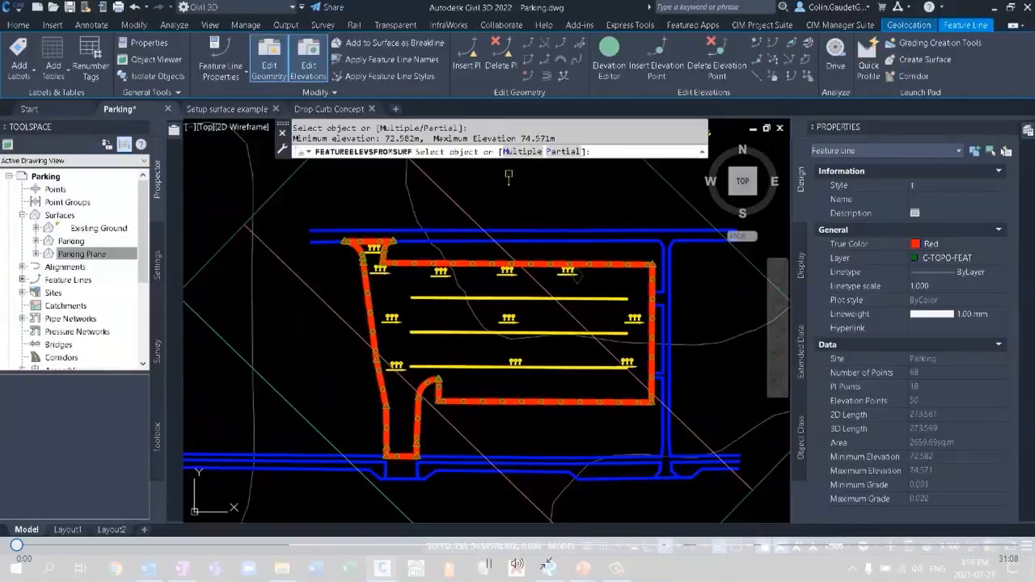
key("Return")
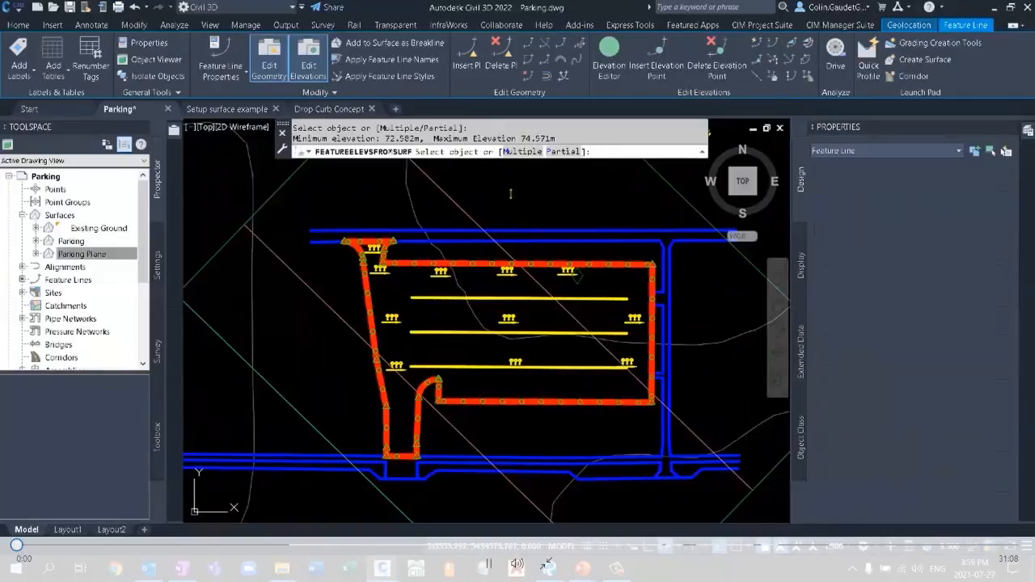
mouse_move(511, 194)
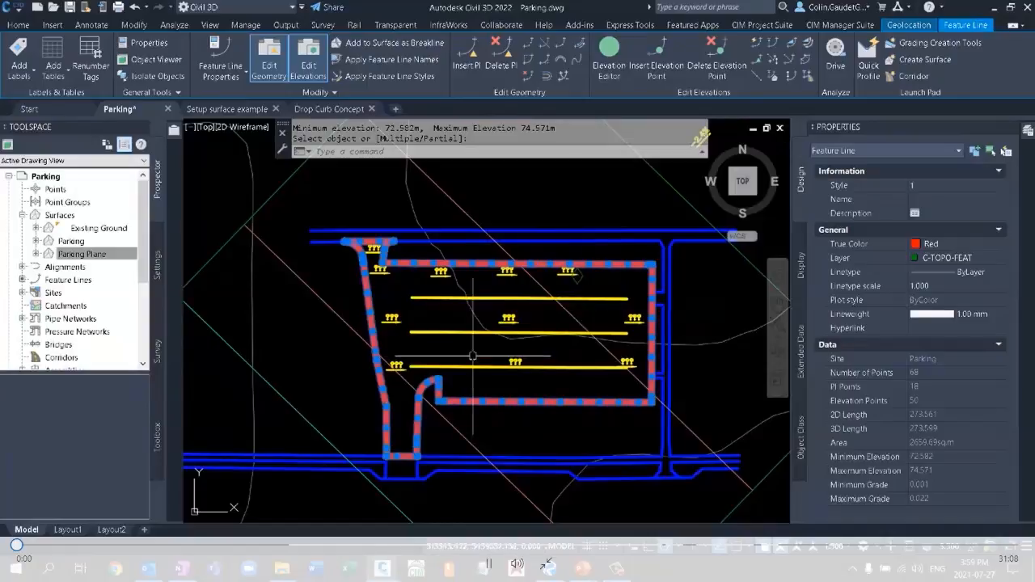
Start the Grading Creation Tools and set the grading group to Parking in the Parking site.
left_click(17, 25)
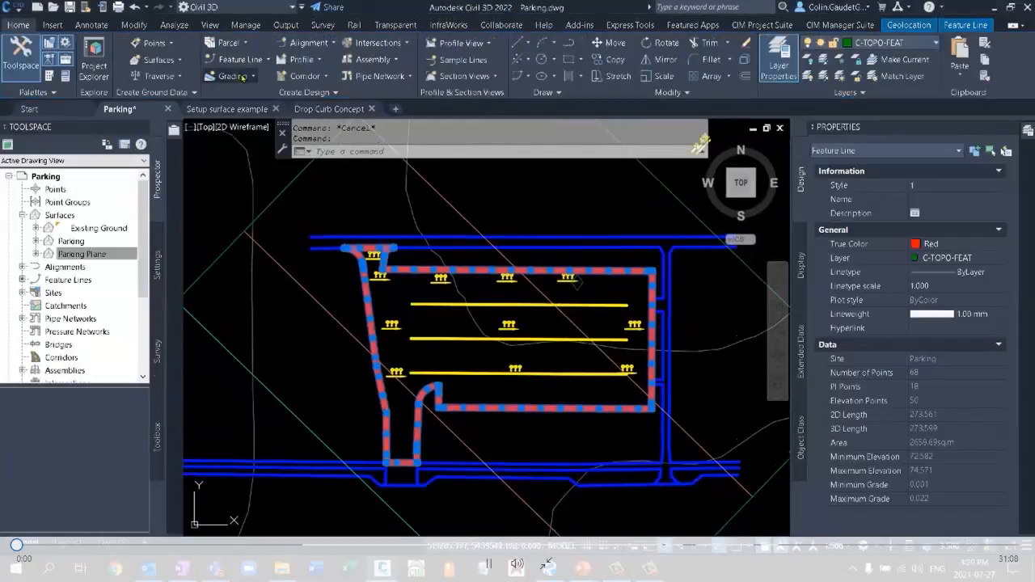
left_click(245, 77)
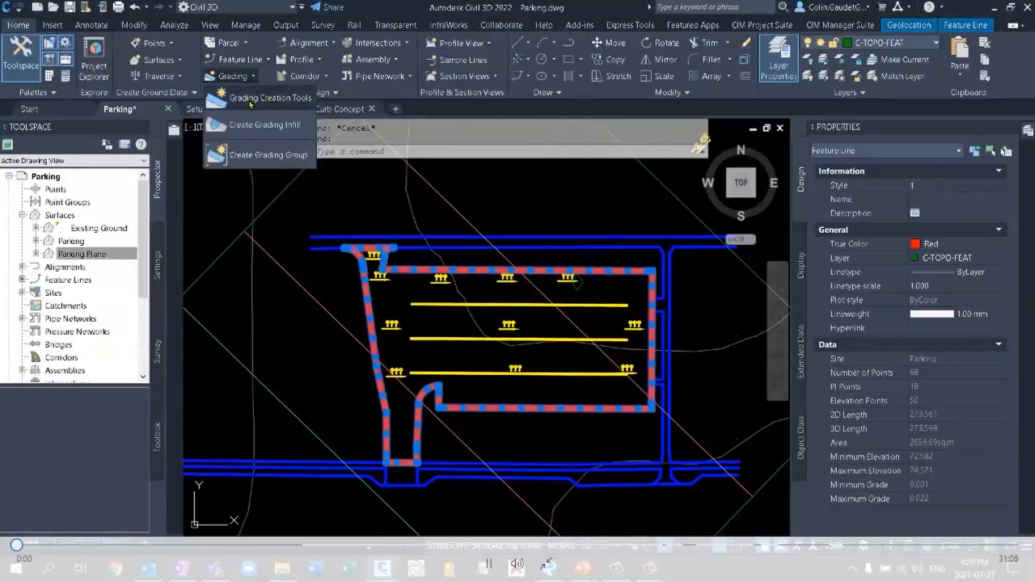
left_click(251, 99)
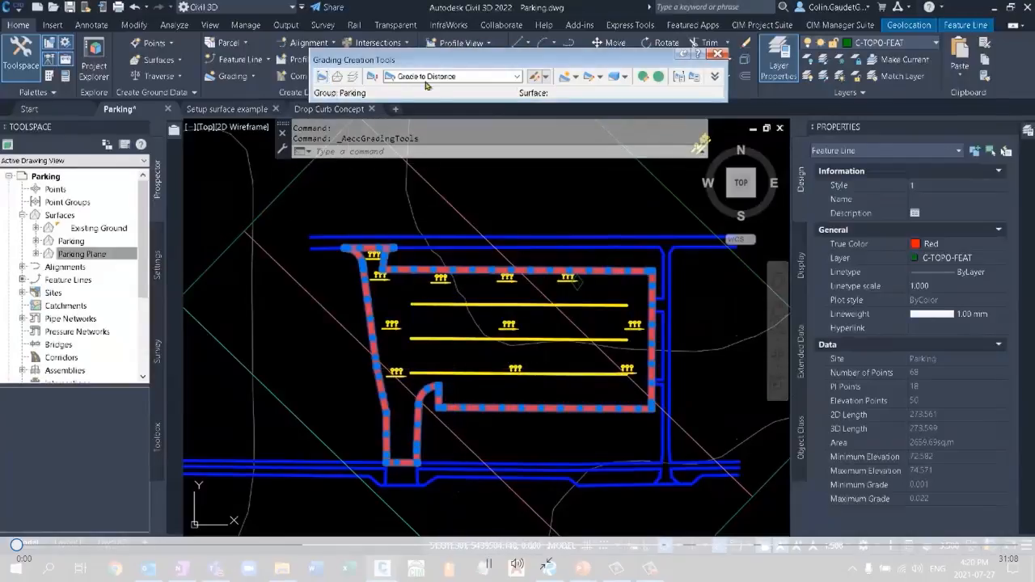
left_click_drag(424, 65, 417, 70)
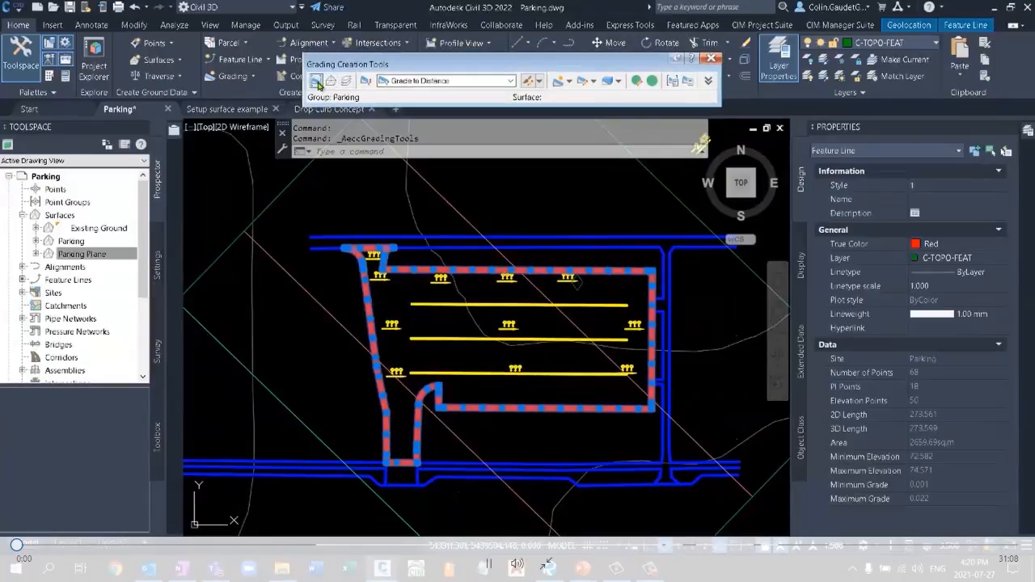
left_click(316, 84)
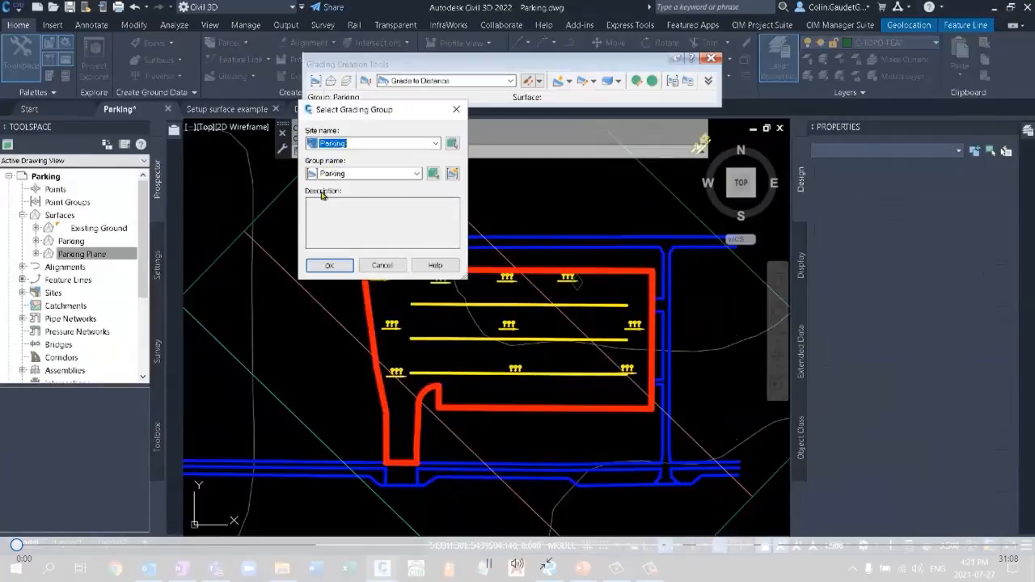
left_click(386, 144)
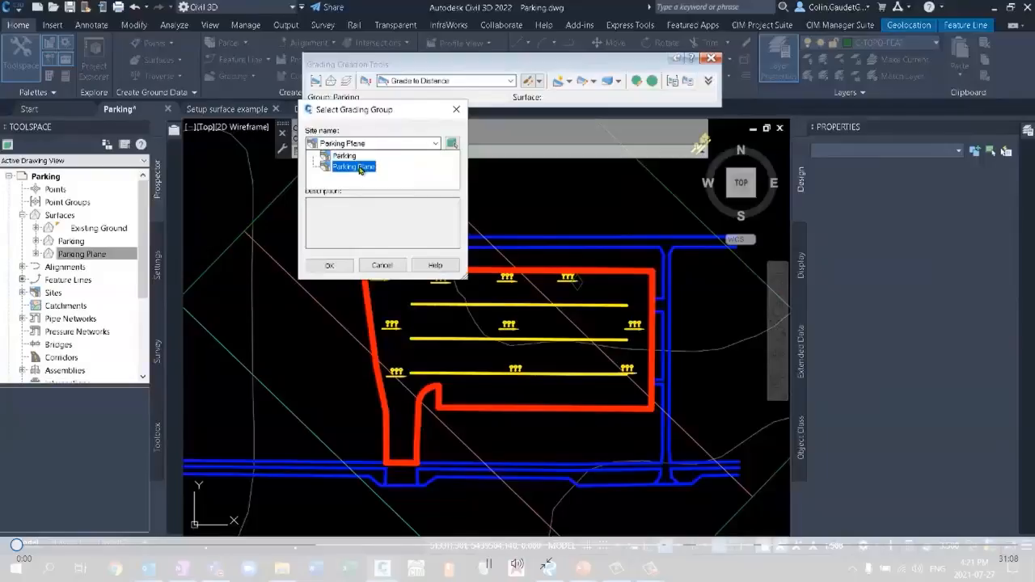
left_click(364, 154)
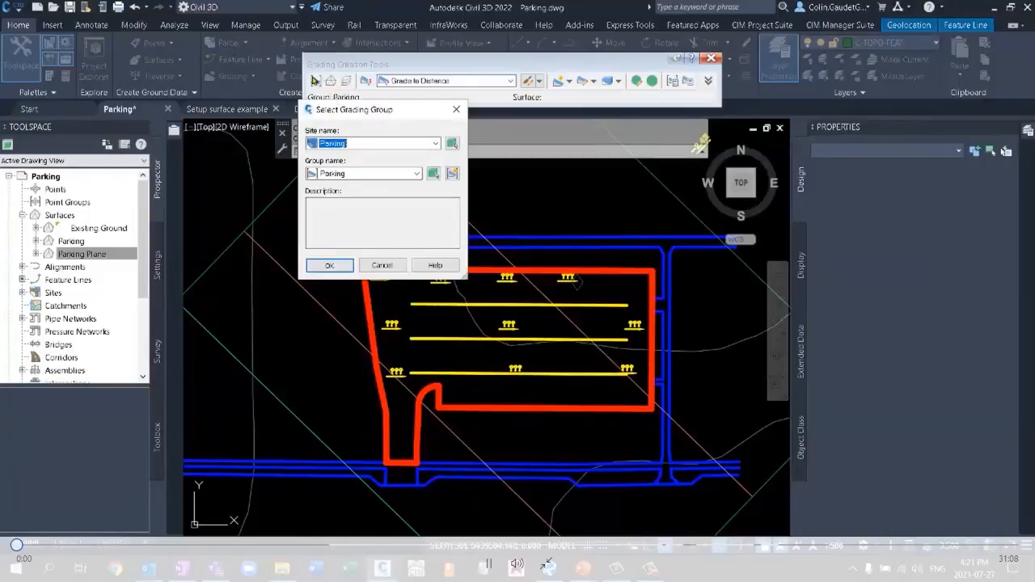
left_click(333, 267)
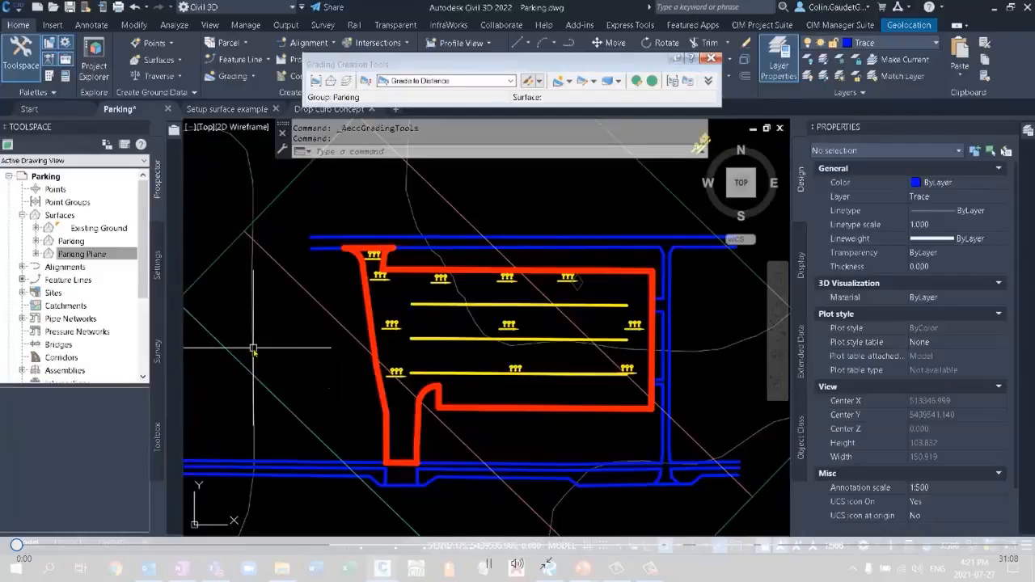
Expand the list of sites and create a grading infill in the area enclosed by the parking boundary.
mouse_move(253, 348)
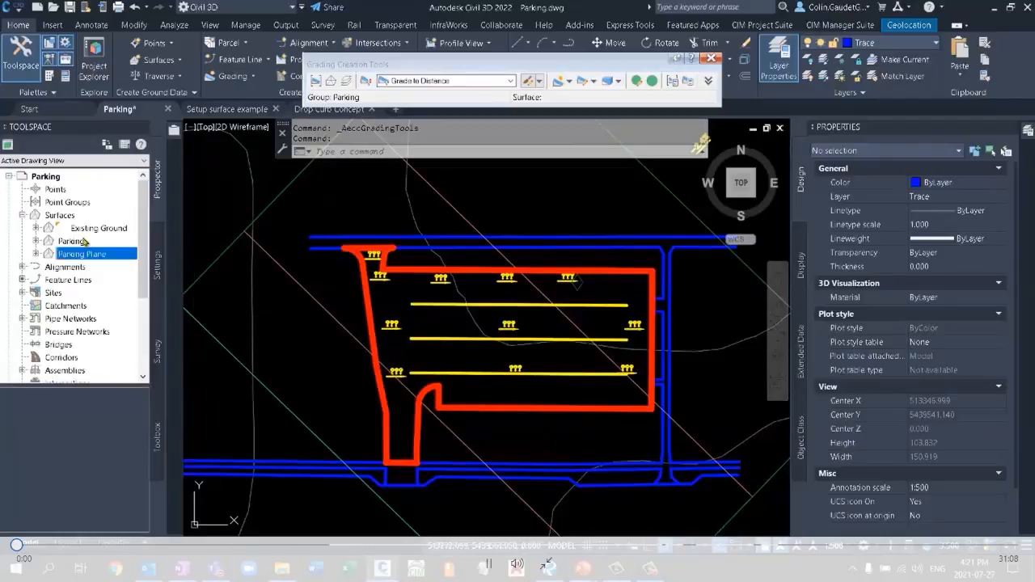
left_click(22, 294)
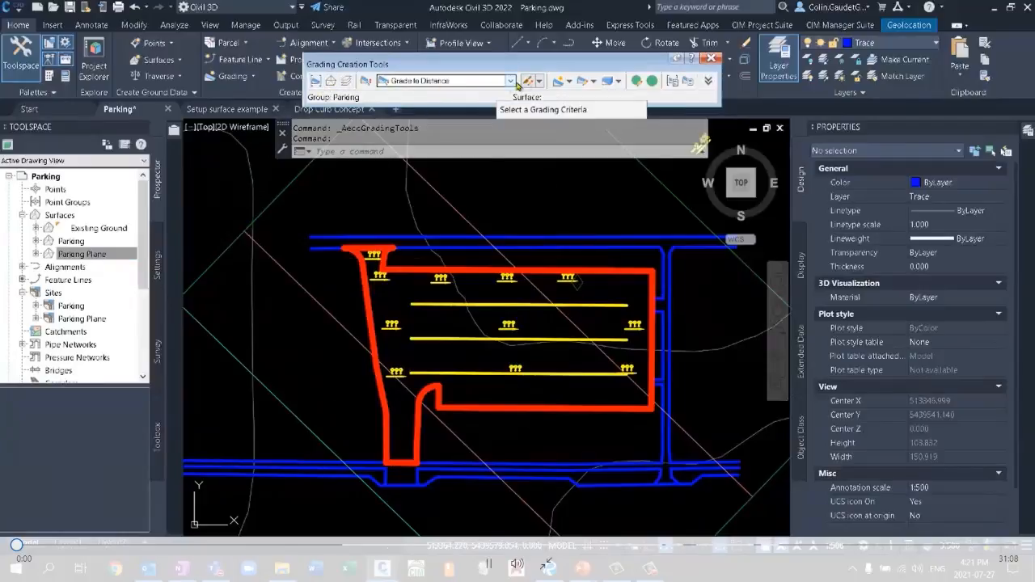
left_click(569, 82)
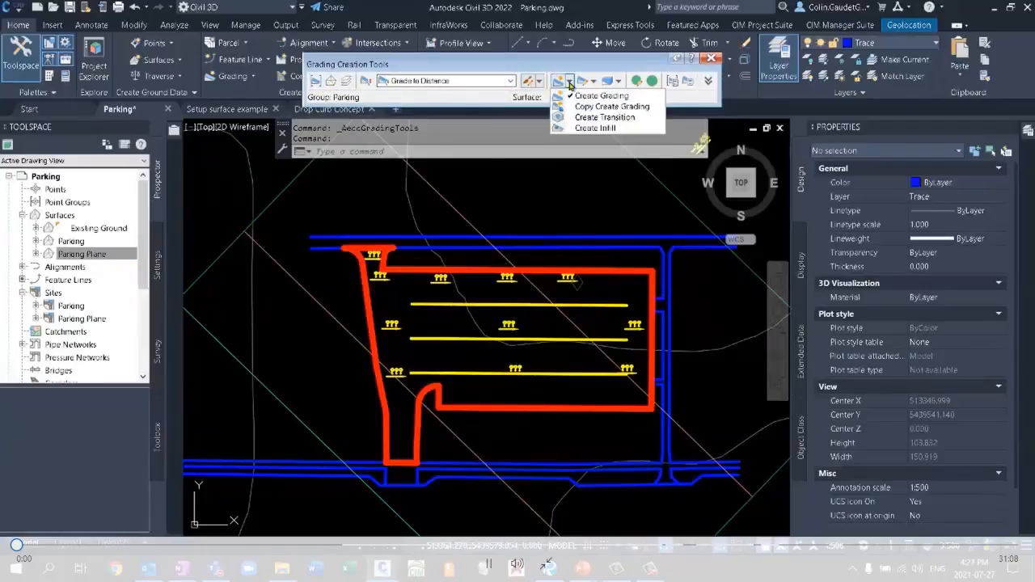
left_click(601, 129)
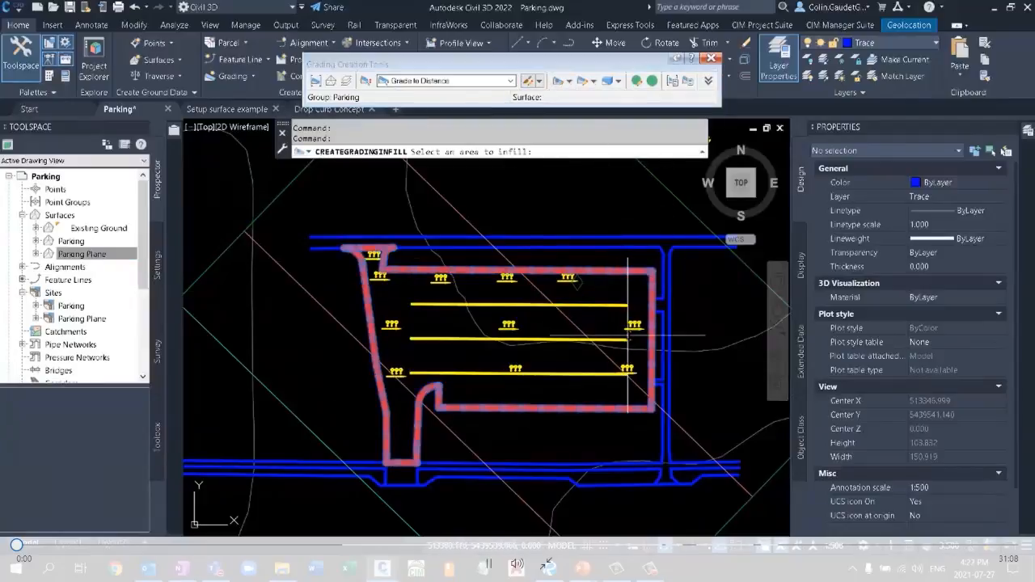
left_click(483, 360)
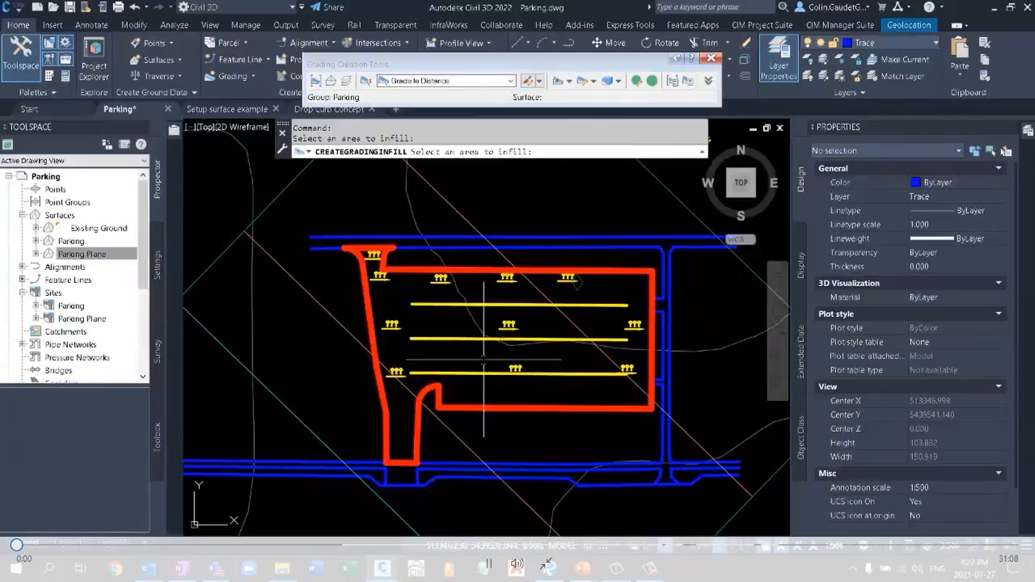
key("Return")
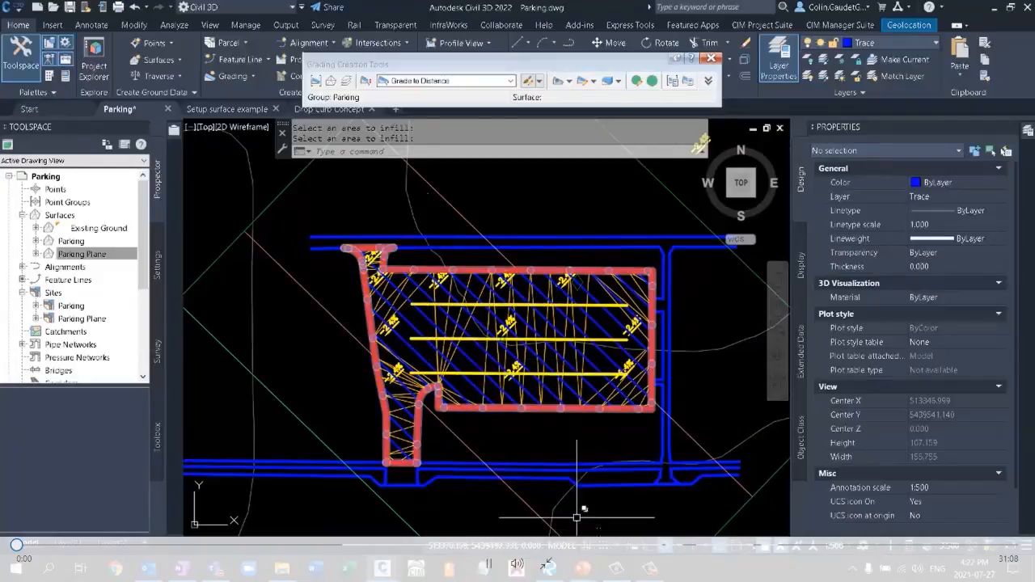
Turn off selection cycling, close the grading tools and clear the feature line selection.
key("ctrl+w")
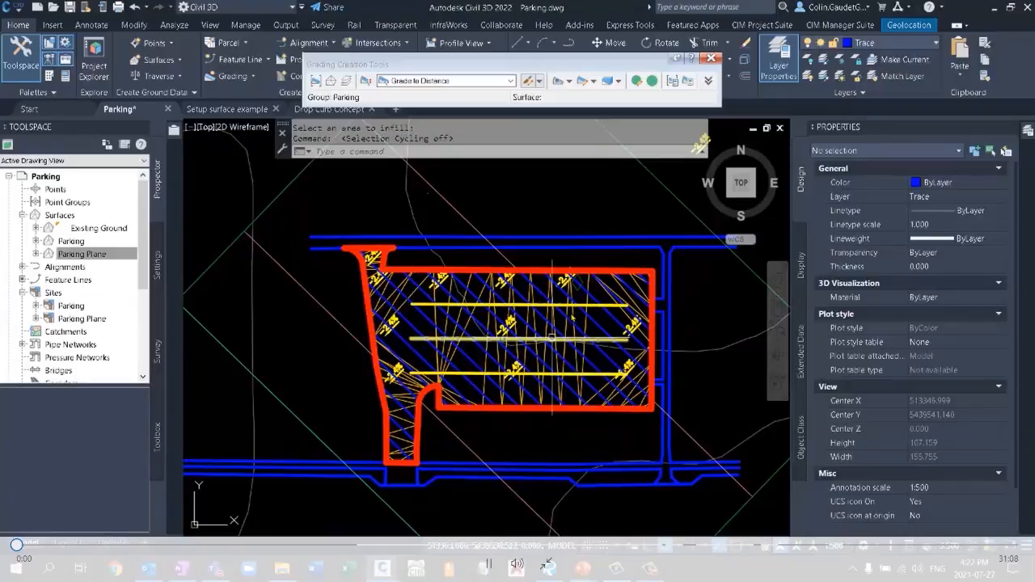
left_click(494, 270)
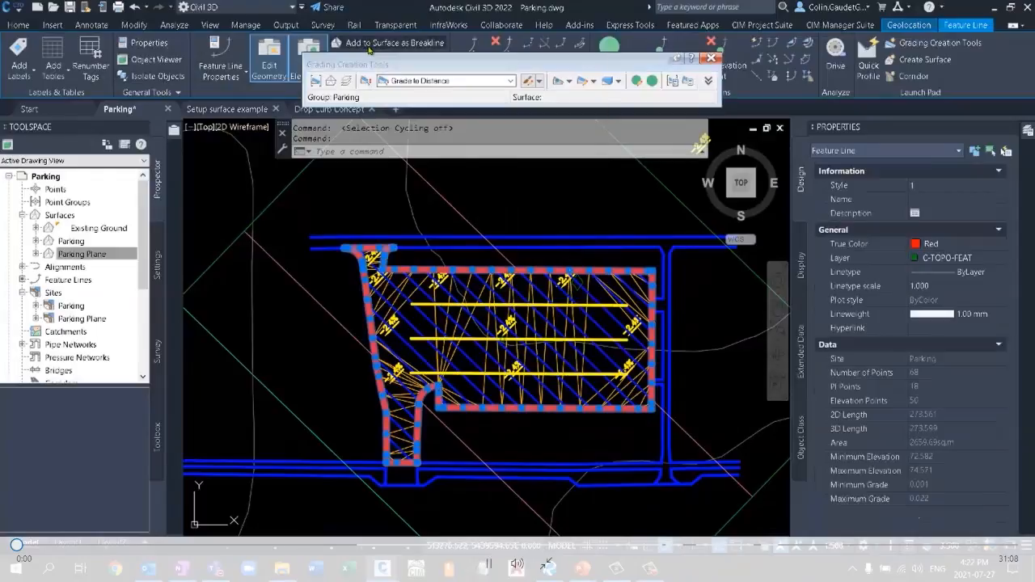
left_click(710, 59)
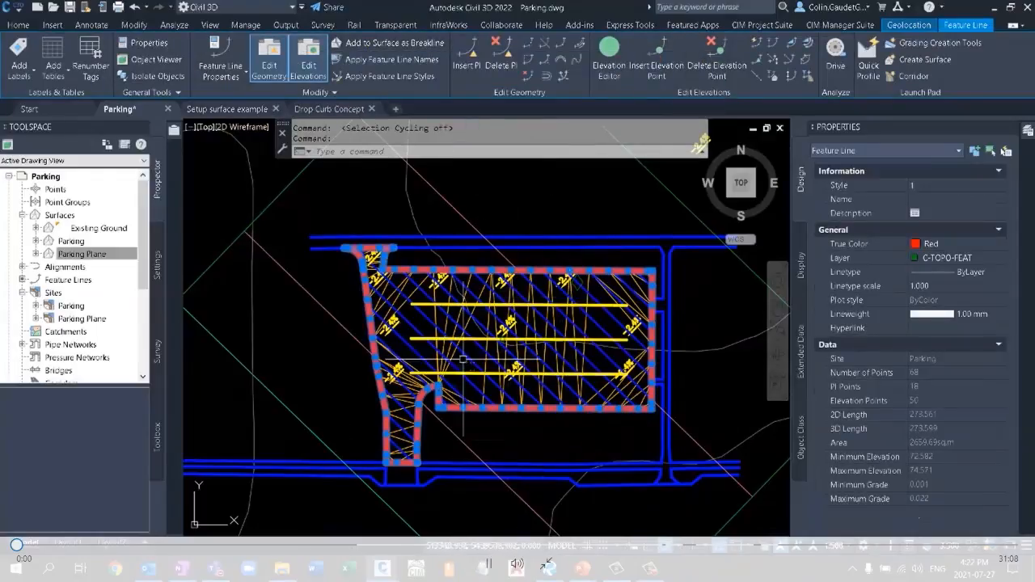
key("Escape")
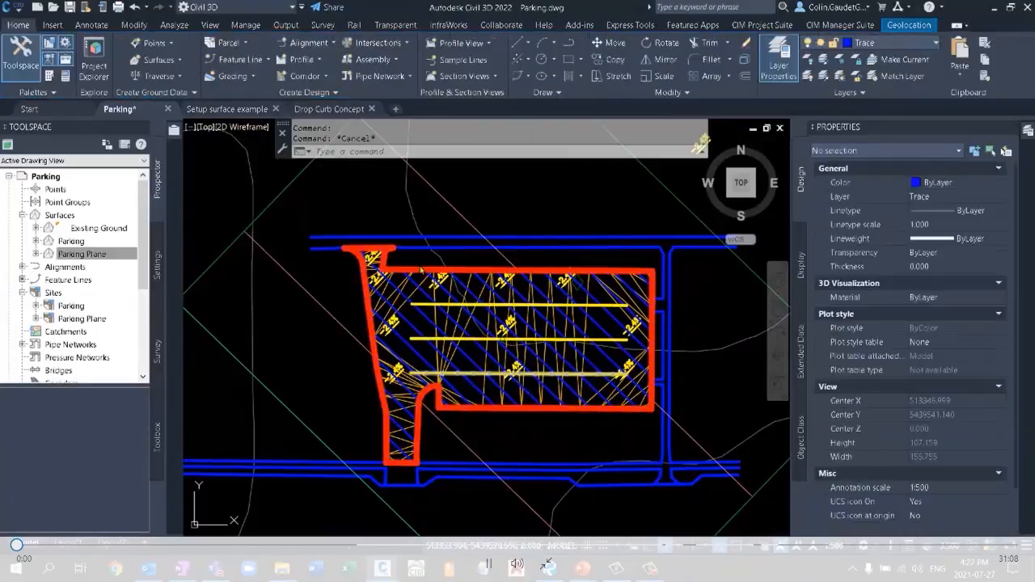
Use Quick Elevation Edit on the parking boundary feature line to set the north entrance's east end point to the Existing Ground surface elevation.
left_click(422, 270)
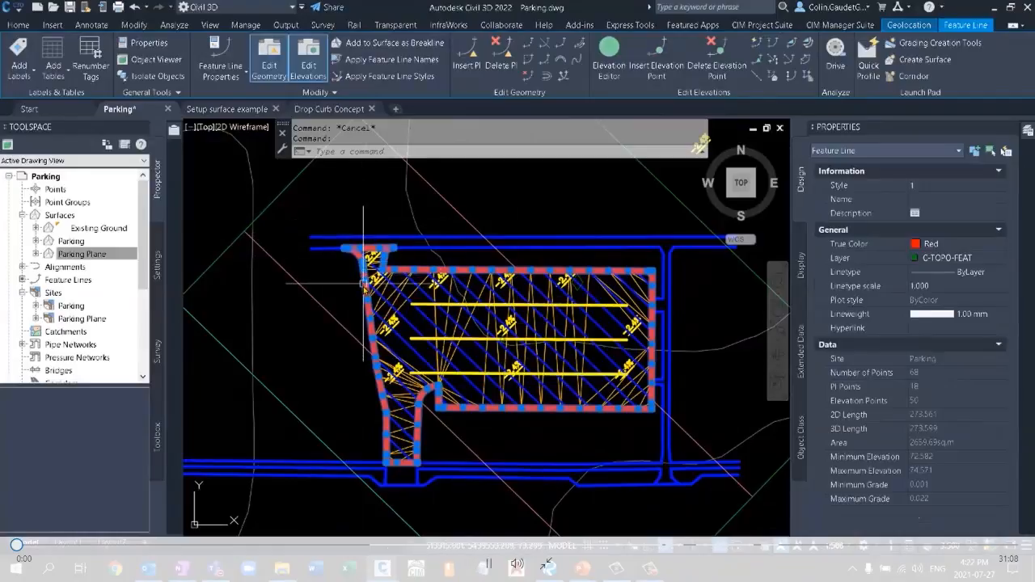
scroll(363, 260, "up", 6)
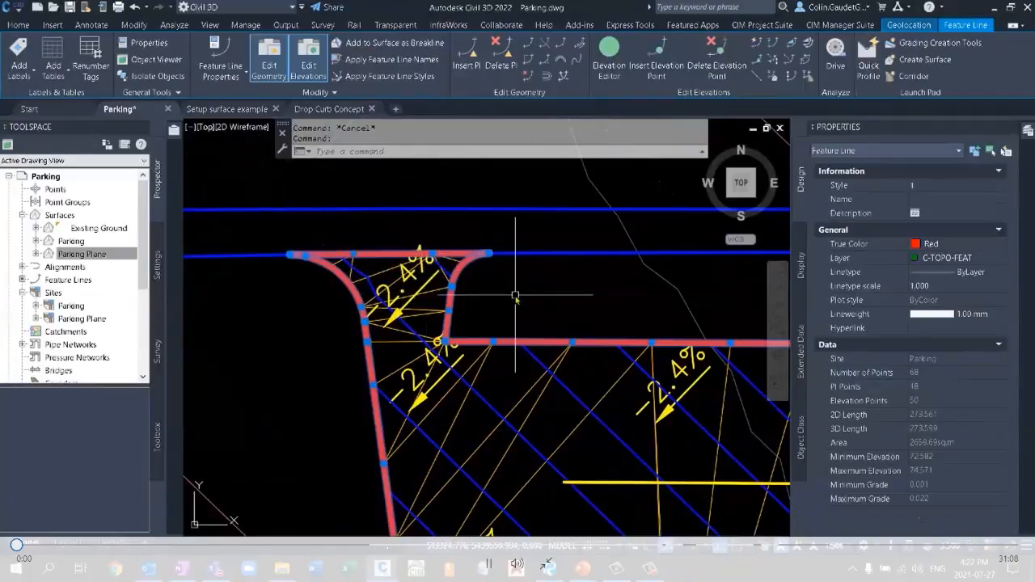
mouse_move(515, 296)
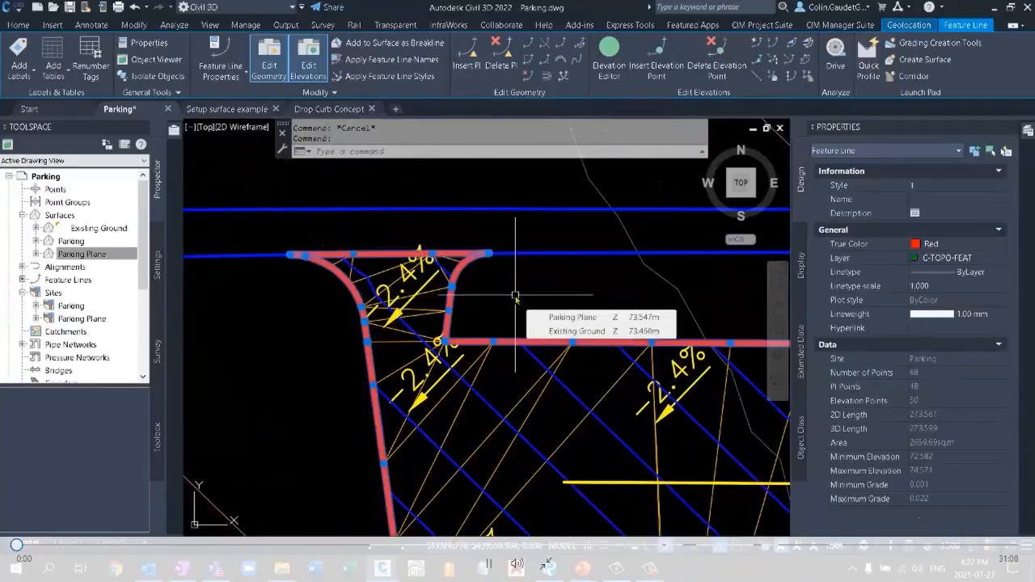
left_click(757, 42)
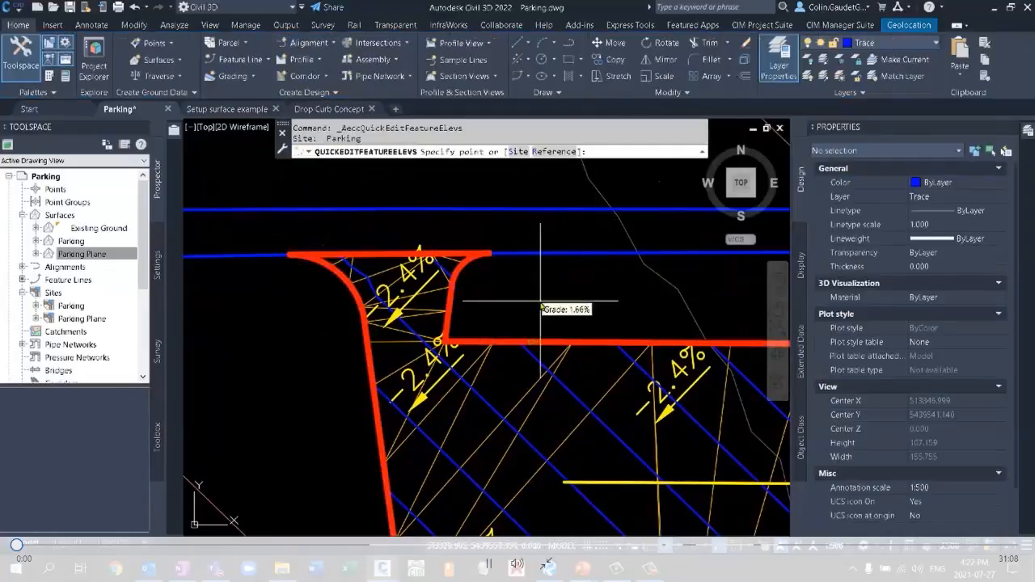
left_click(494, 252)
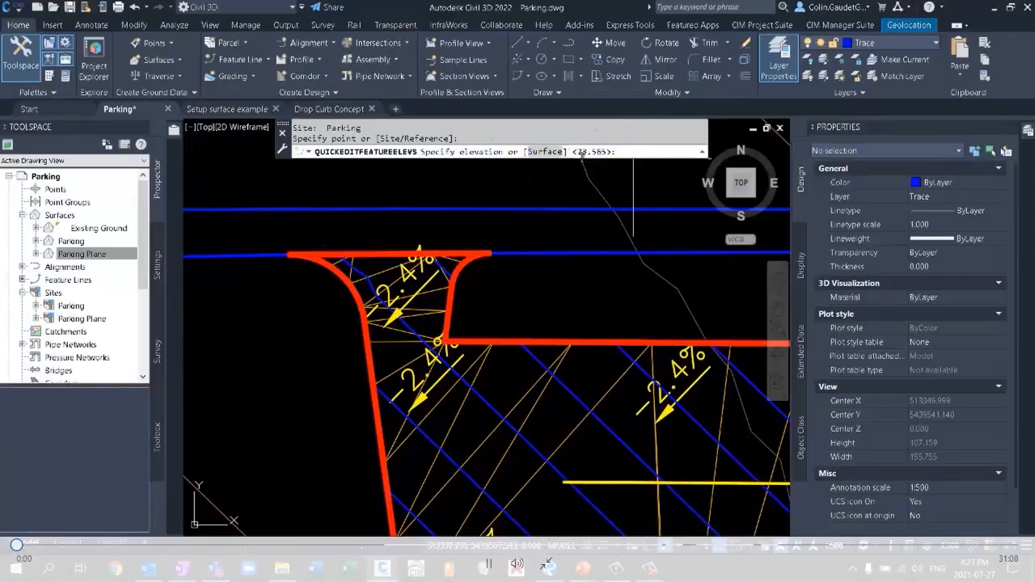
left_click(551, 152)
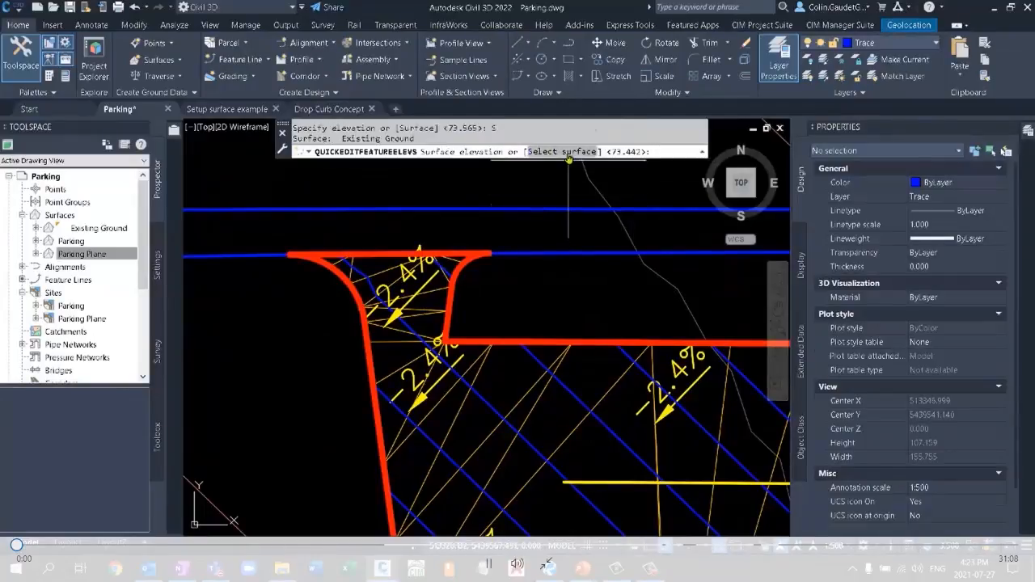
left_click(568, 152)
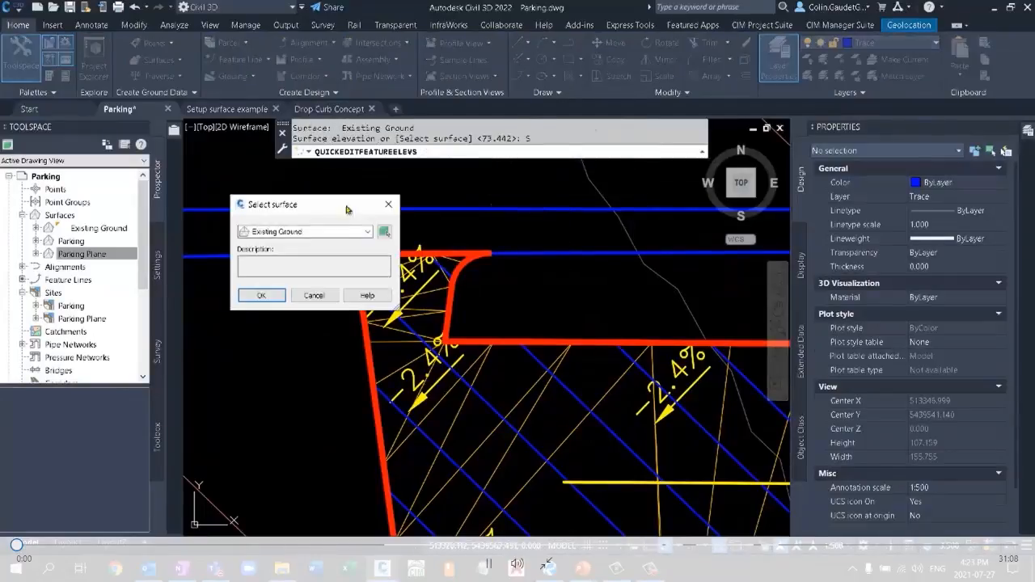
left_click(367, 232)
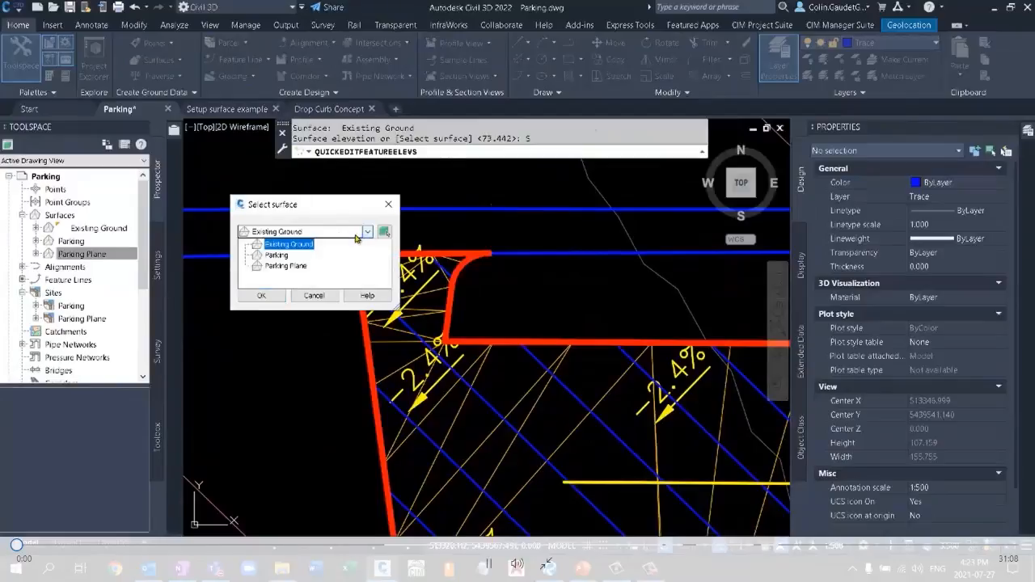
left_click(294, 245)
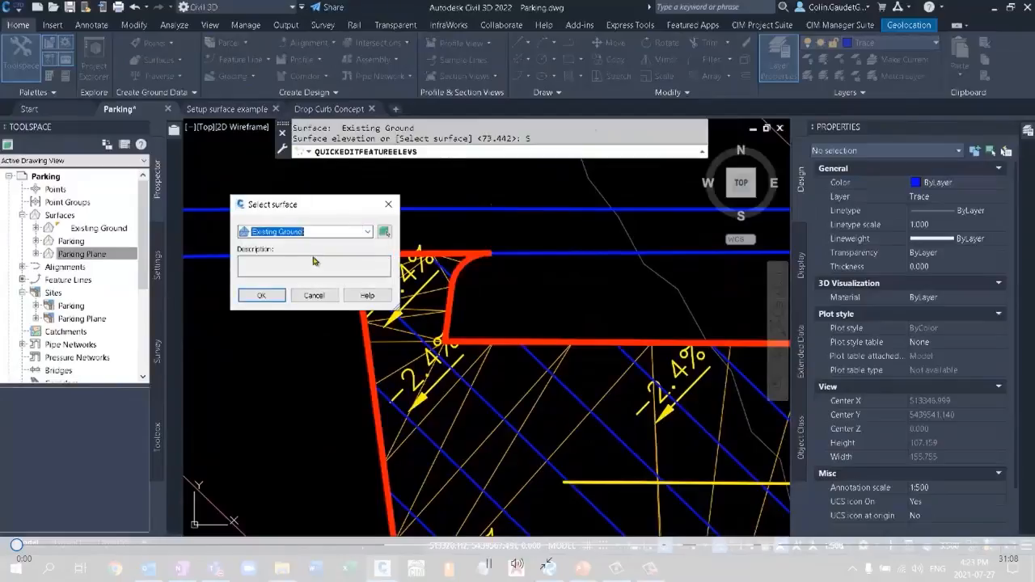
left_click(268, 296)
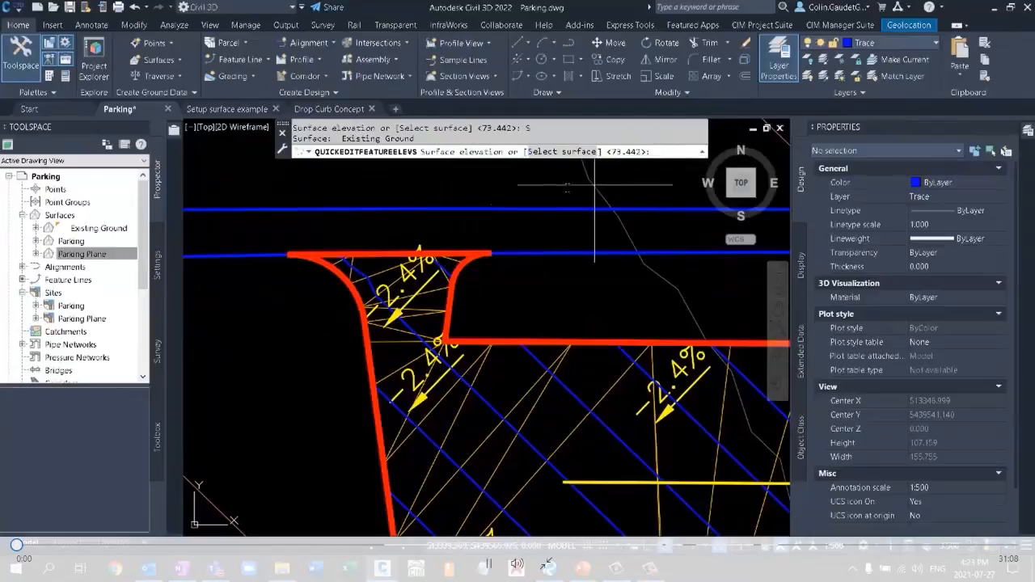
key("Return")
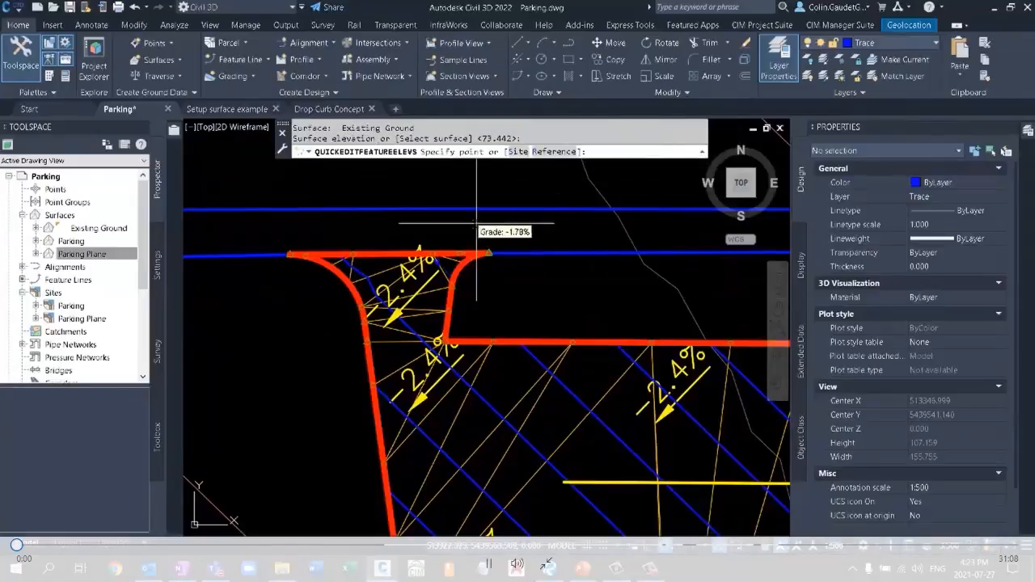
Set the two intermediate points along the north entrance's road edge to the Existing Ground surface elevations.
left_click(439, 253)
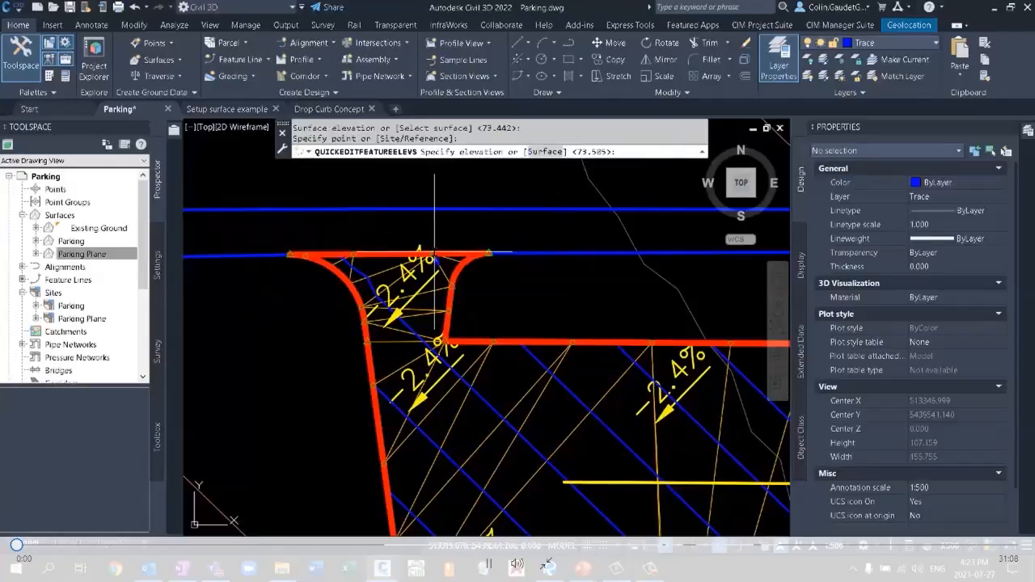
type("S")
key("Return")
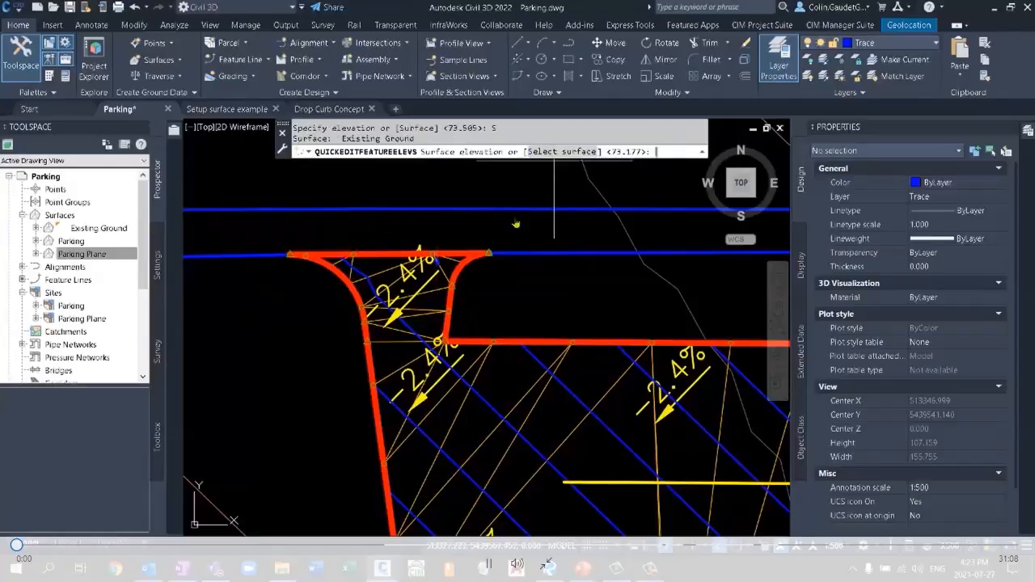
key("Return")
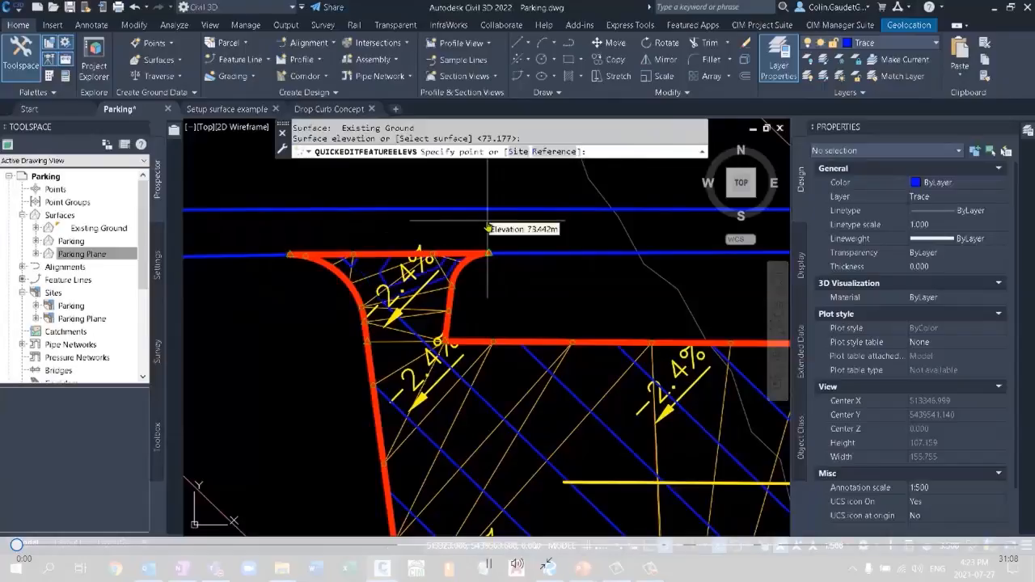
left_click(361, 251)
left_click(545, 152)
key("Return")
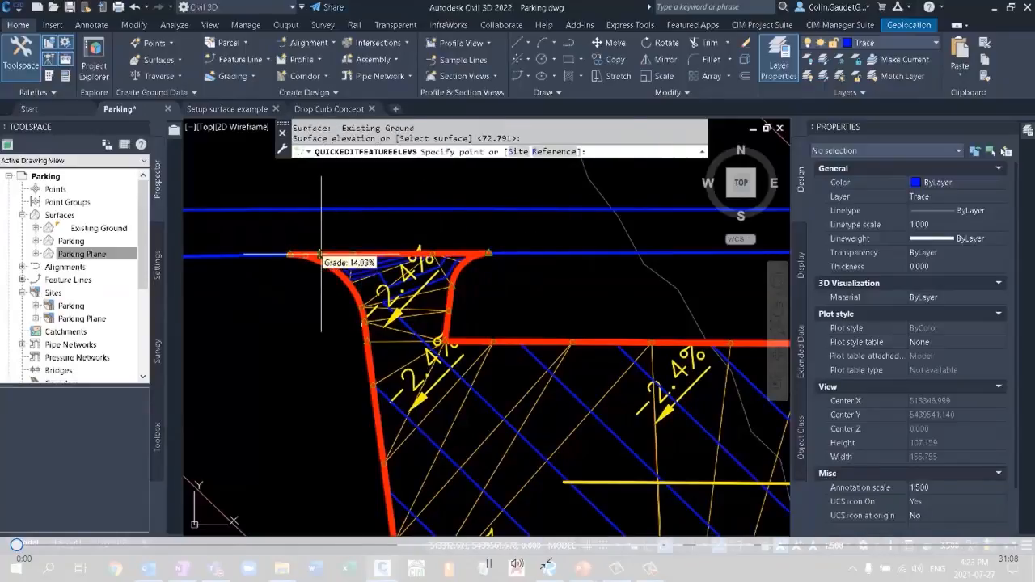
Set the north entrance's west end point to the Existing Ground elevation and finish the quick elevation edit.
left_click(294, 253)
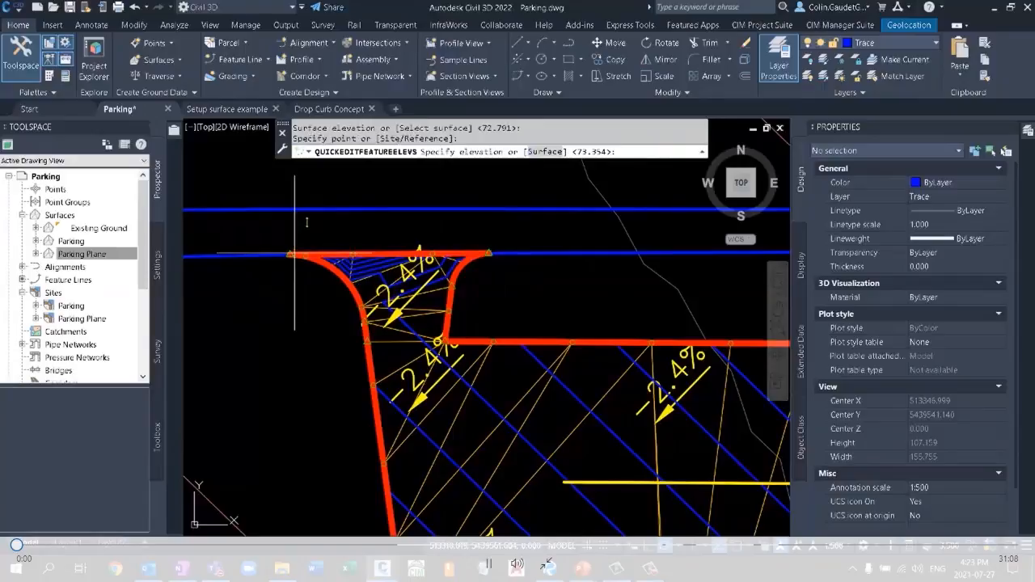
left_click(542, 151)
key("Return")
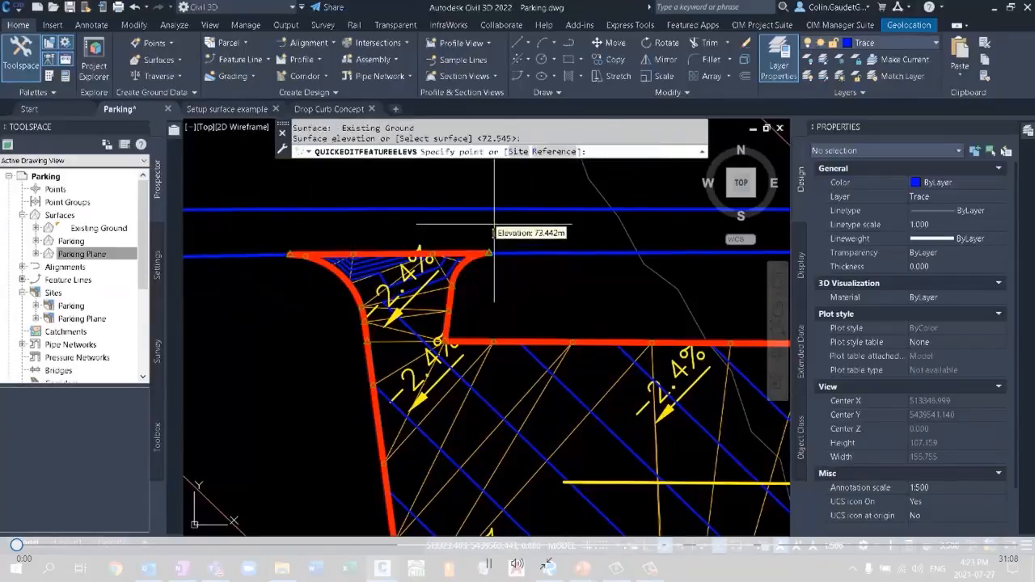
left_click(493, 235)
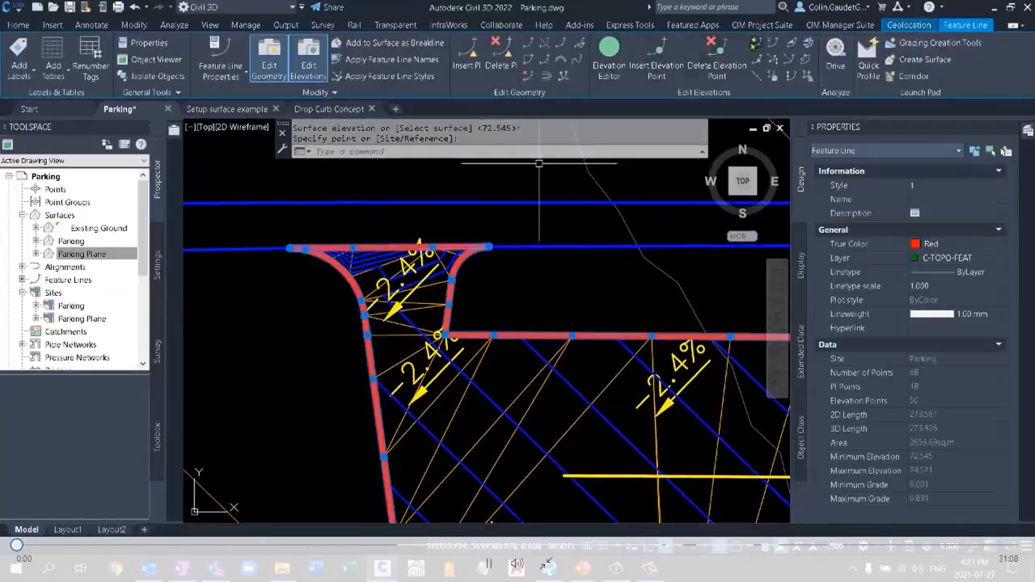
Use Quick Elevation Edit to set the south entrance's southwest corner to the Existing Ground surface elevation.
left_click(757, 42)
scroll(432, 234, "down", 3)
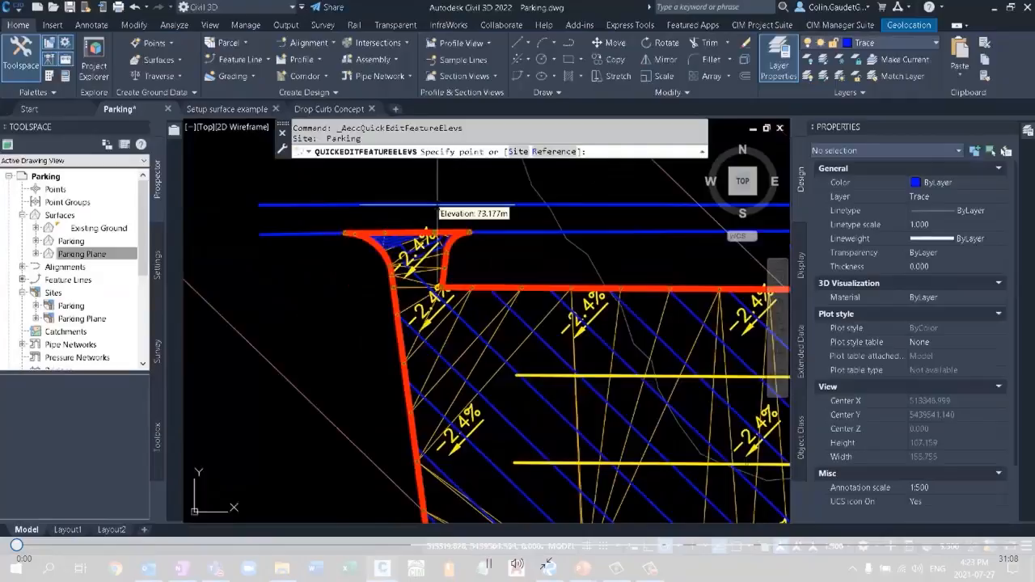
scroll(462, 437, "up", 3)
scroll(461, 437, "up", 3)
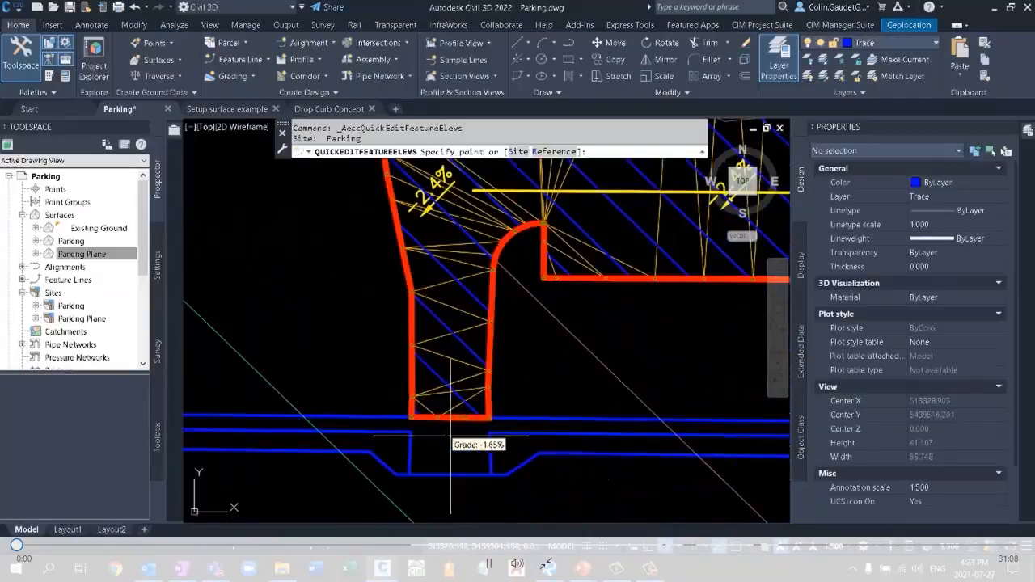
scroll(404, 432, "up", 3)
left_click(398, 399)
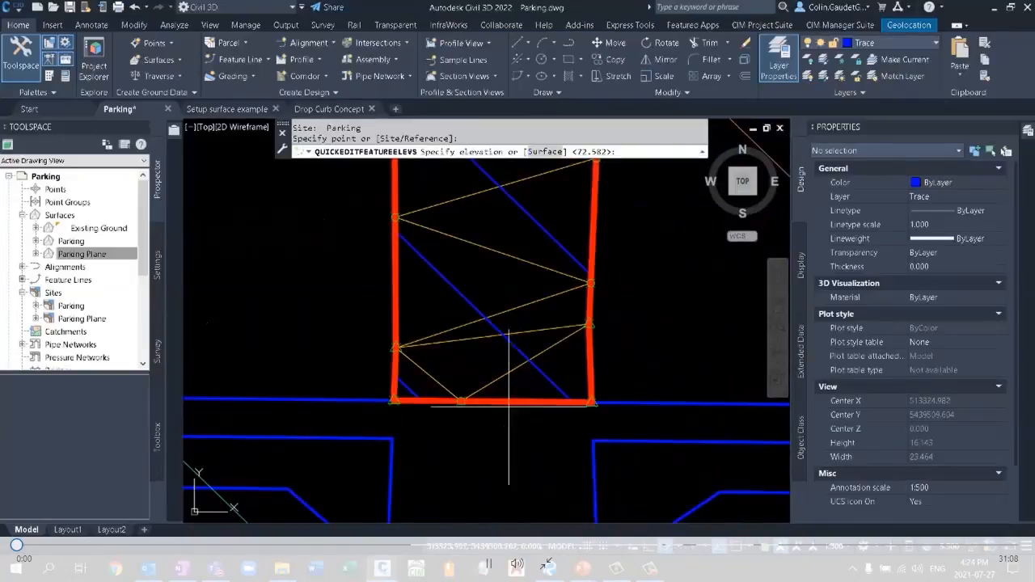
left_click(539, 151)
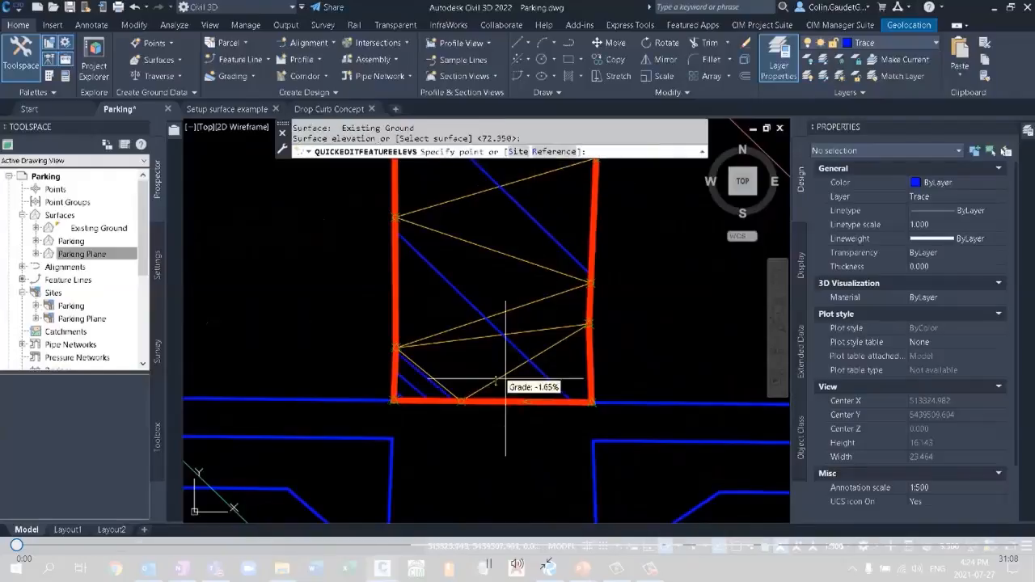
Set the intermediate point on the south entrance's bottom edge to the Existing Ground surface elevation.
left_click(464, 397)
key("Return")
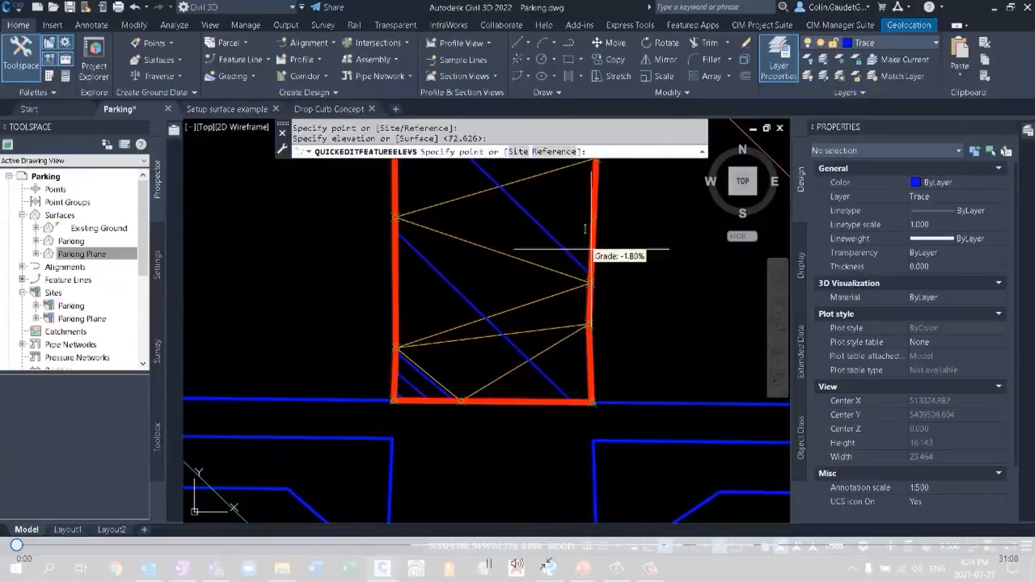
left_click(461, 399)
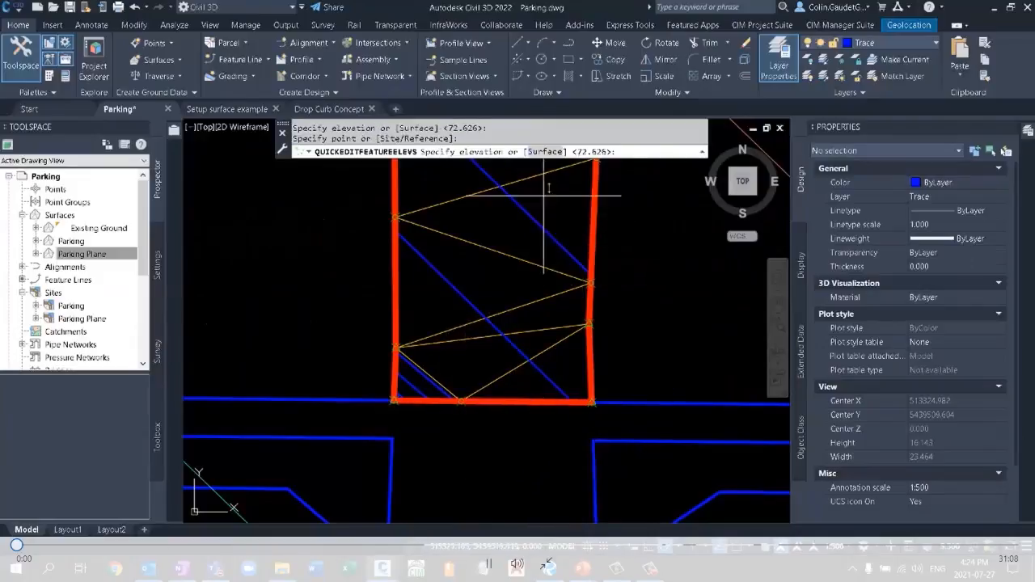
left_click(558, 151)
key("Return")
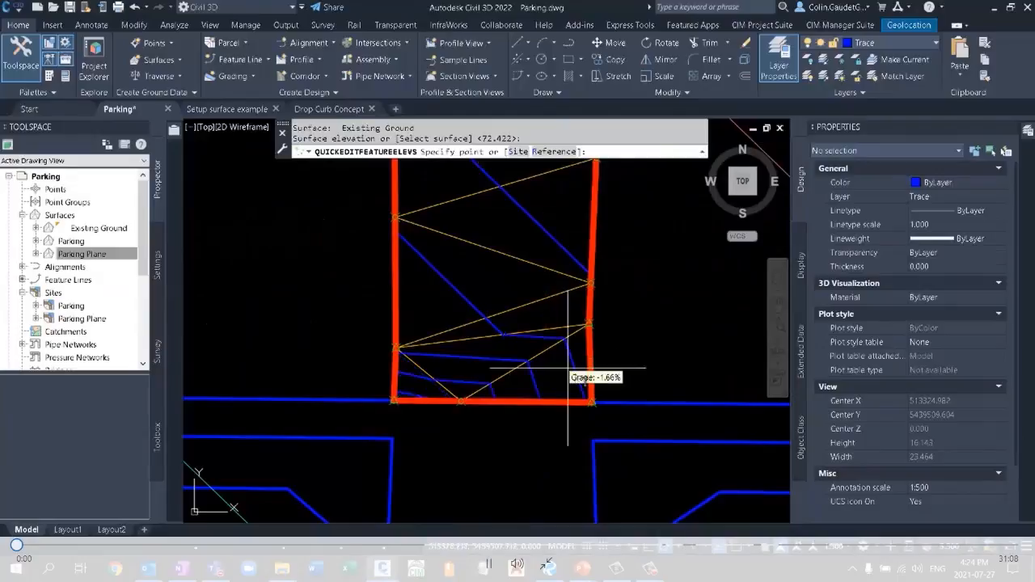
Set the south entrance's southeast corner to the Existing Ground elevation and finish the quick elevation edit.
left_click(591, 400)
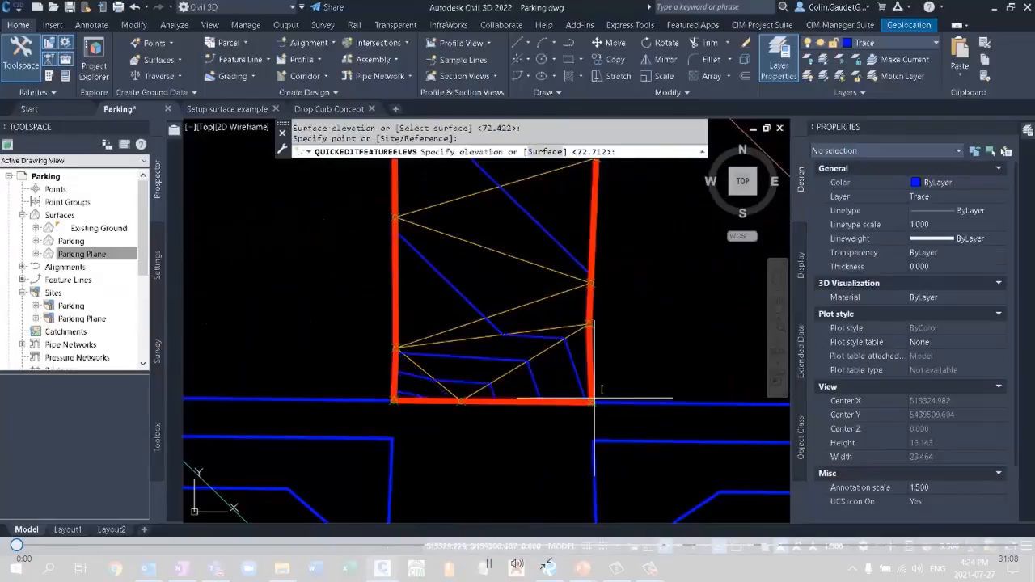
left_click(549, 152)
key("Return")
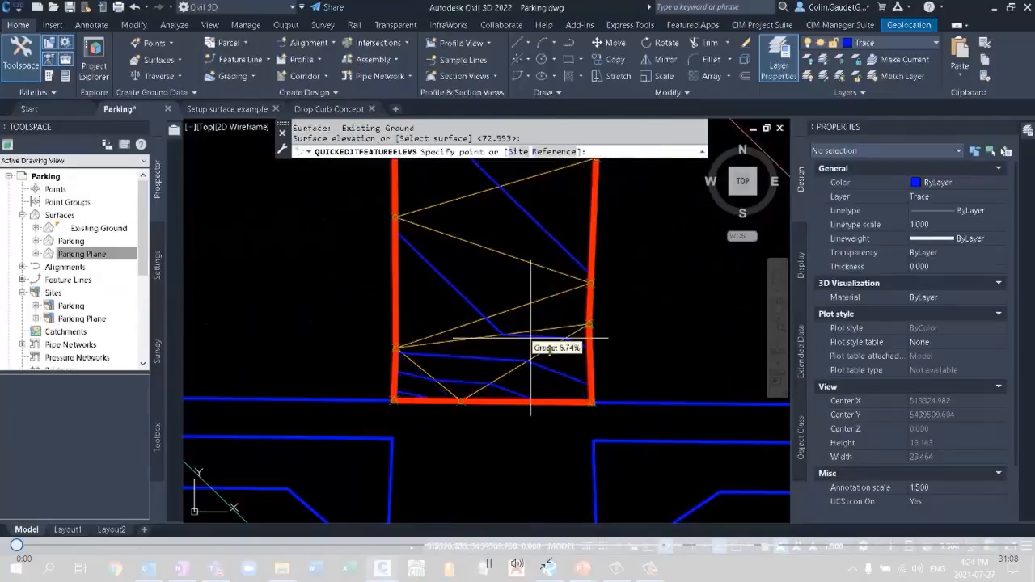
key("Return")
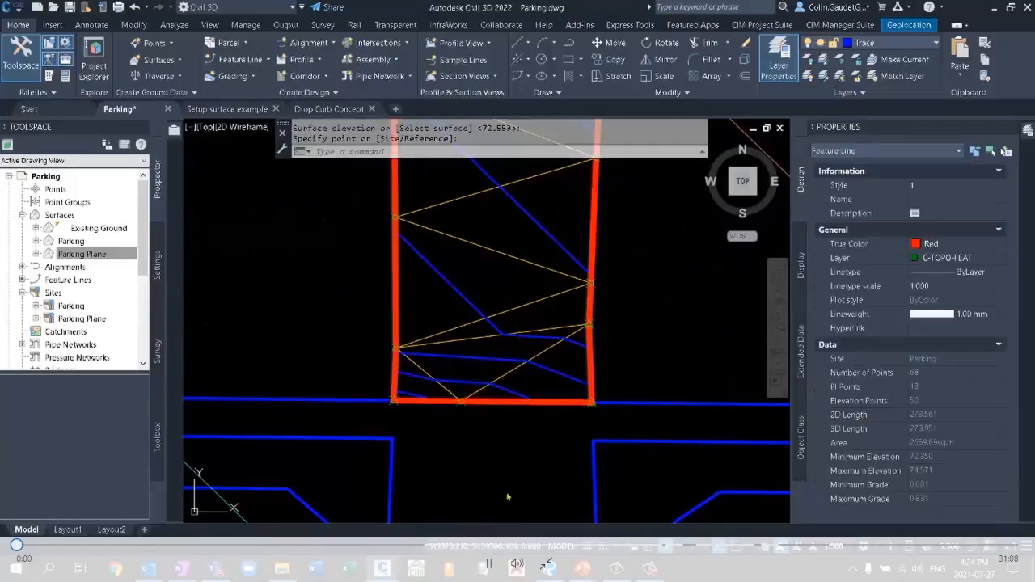
Set an even grade along the north entrance's west curb, from its west end point to the point opposite the inner corner, keeping the current elevation and grade.
scroll(501, 465, "down", 3)
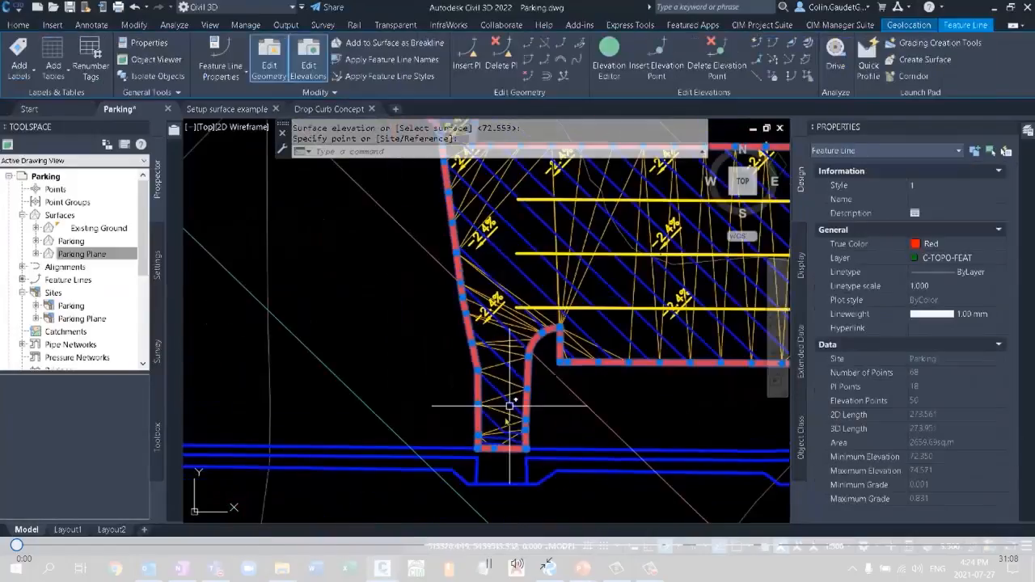
middle_click_drag(499, 303, 507, 478)
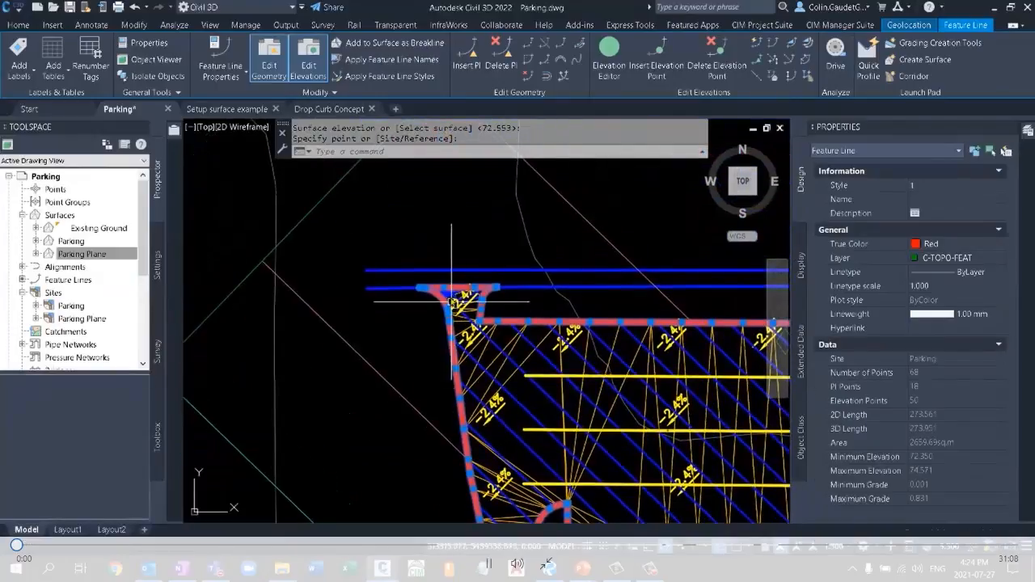
scroll(451, 302, "up", 5)
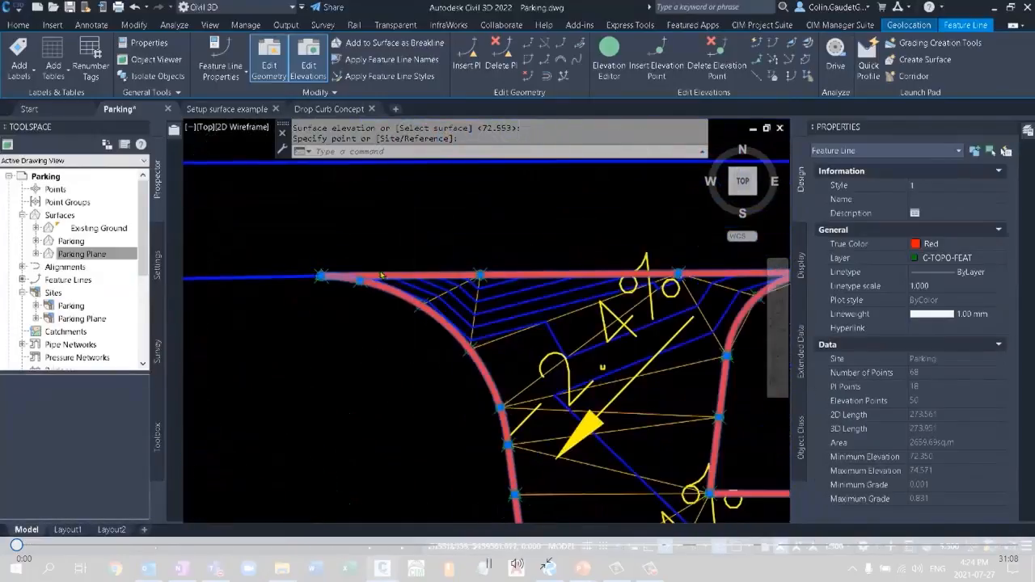
scroll(381, 275, "up", 2)
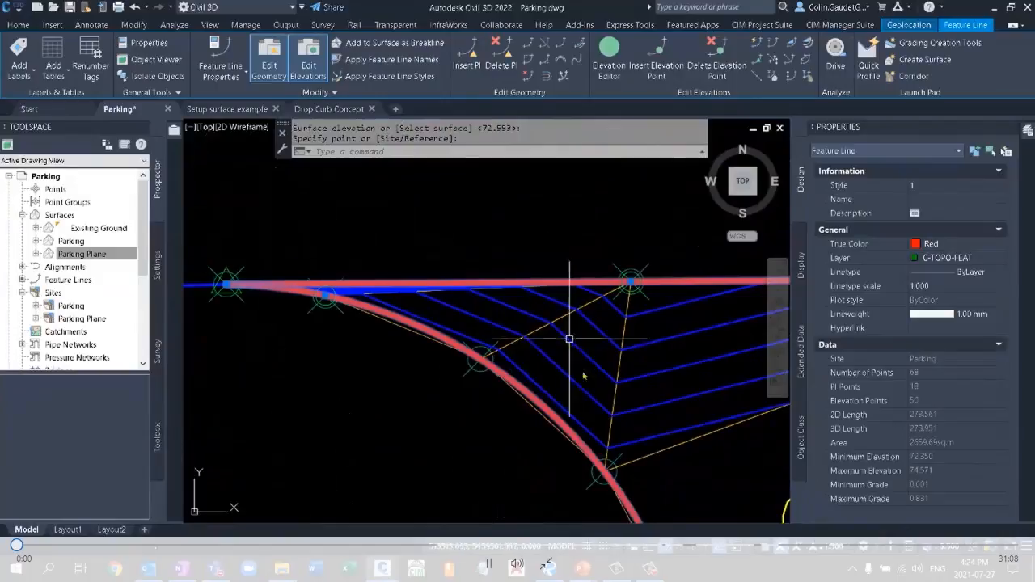
scroll(564, 314, "down", 2)
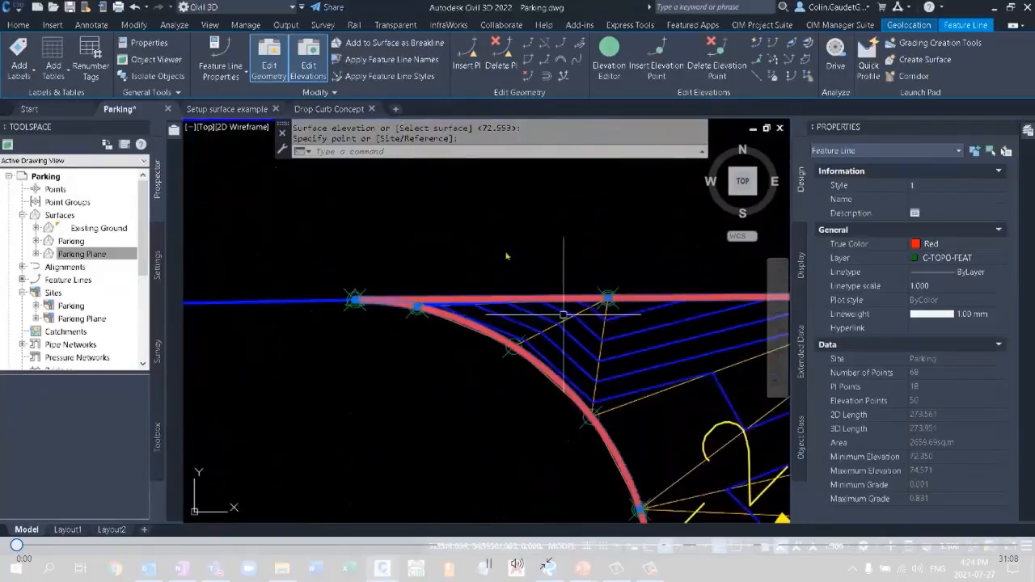
scroll(508, 255, "down", 2)
mouse_move(616, 381)
middle_mouse_down()
mouse_move(520, 268)
mouse_move(518, 335)
middle_mouse_up()
scroll(520, 269, "down", 2)
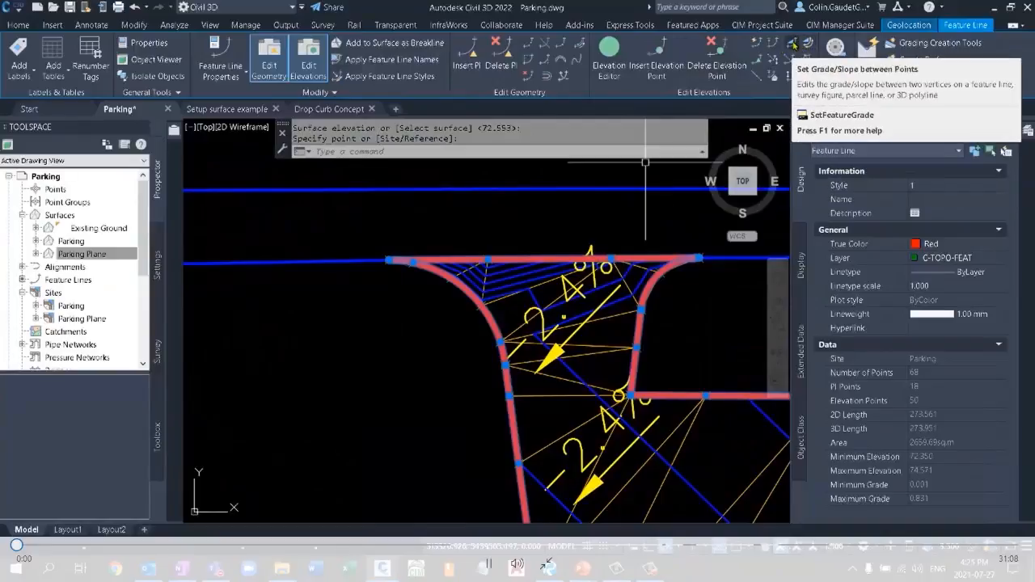
left_click(793, 43)
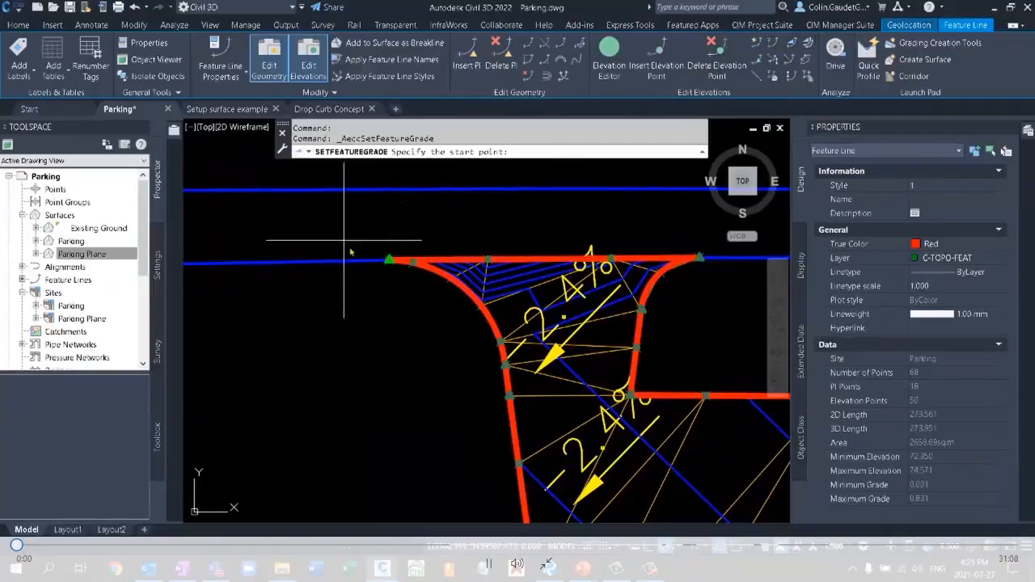
left_click(386, 262)
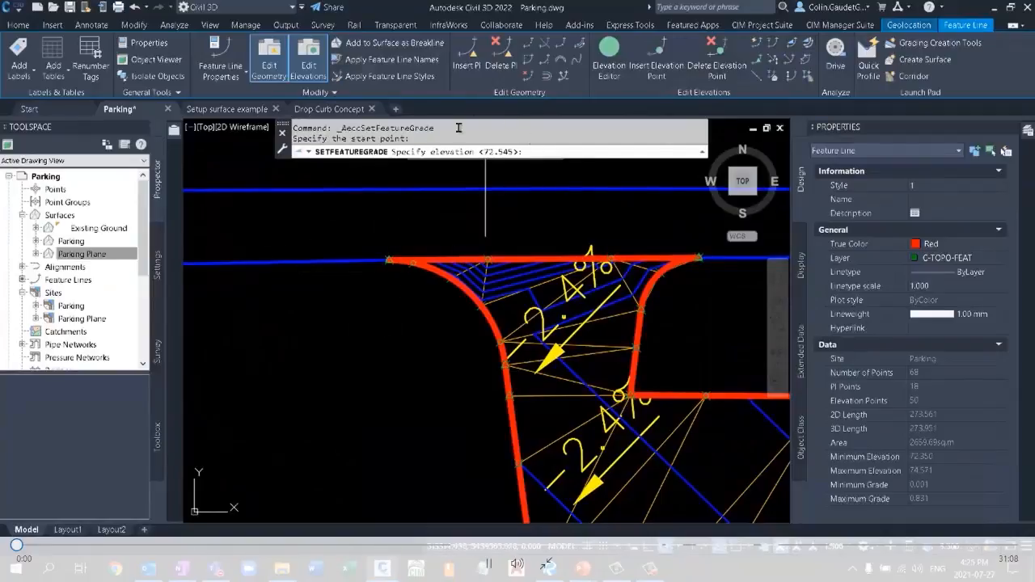
key("Return")
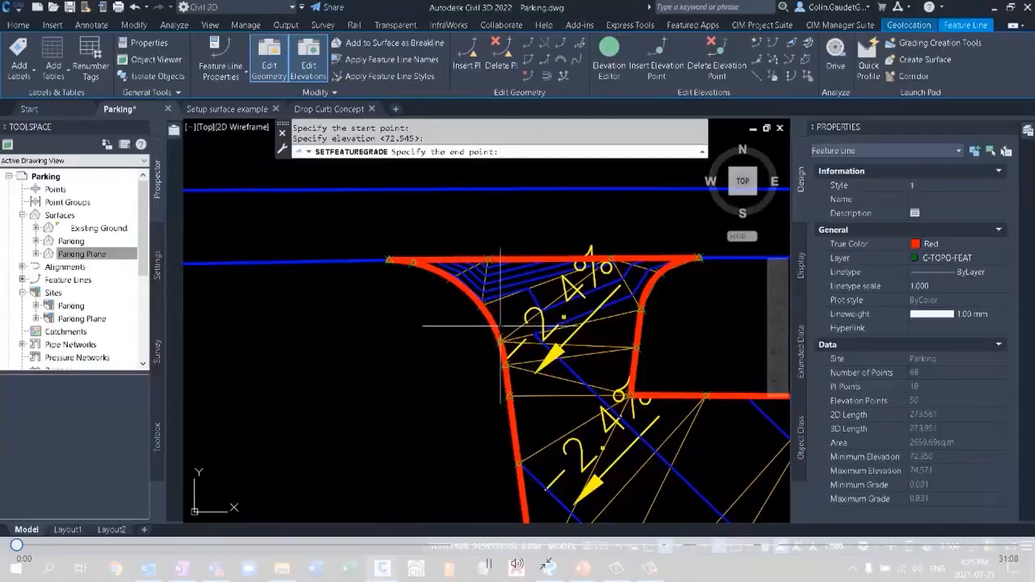
left_click(510, 396)
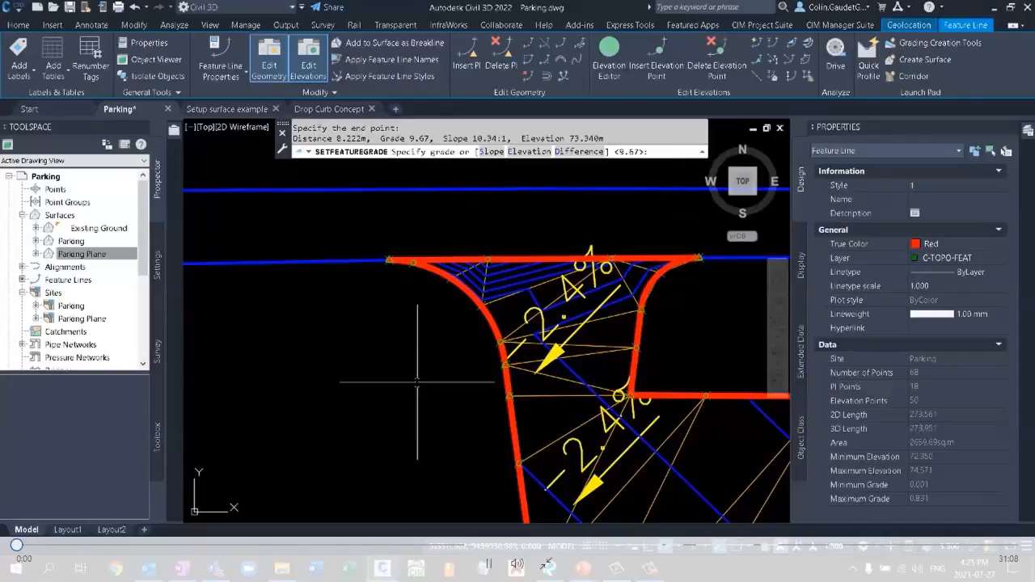
key("Return")
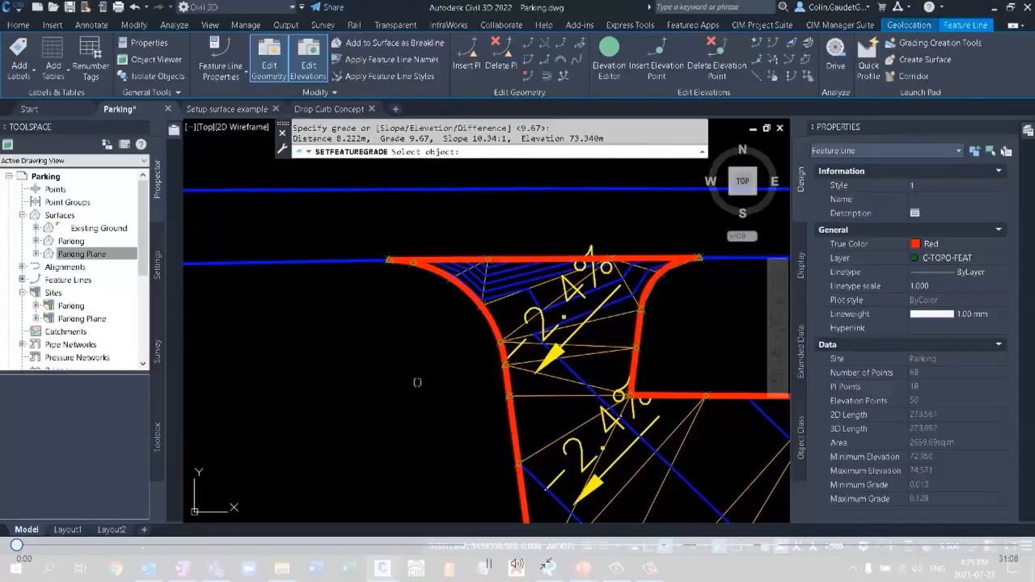
key("Return")
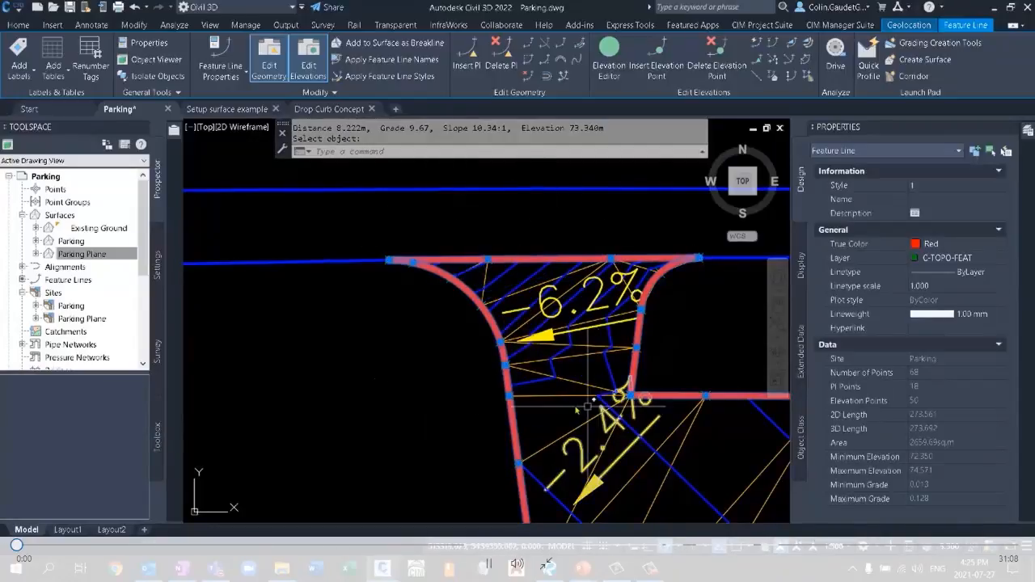
scroll(316, 341, "down", 4)
middle_click_drag(404, 410, 375, 255)
scroll(343, 282, "down", 4)
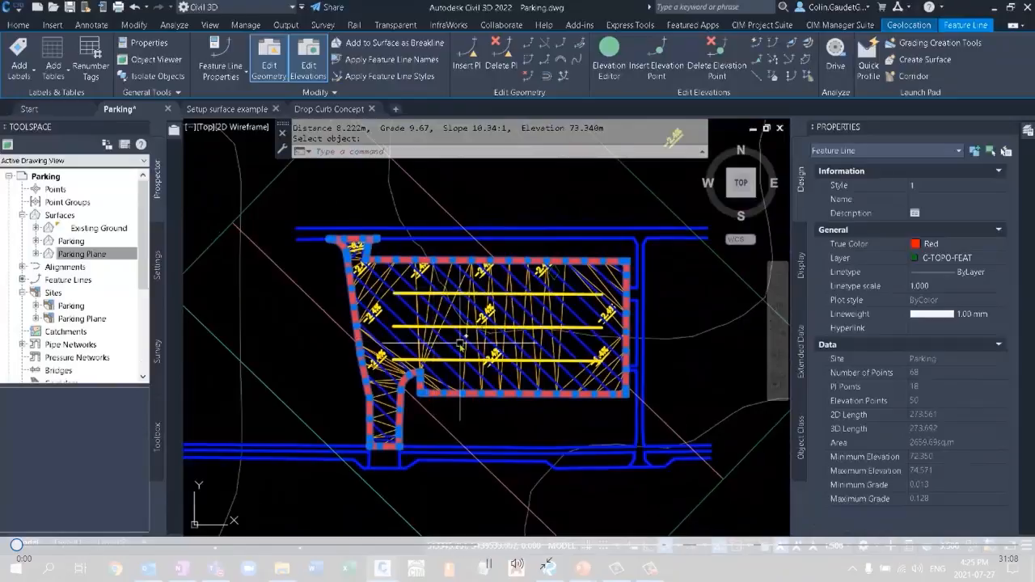
left_click(469, 327)
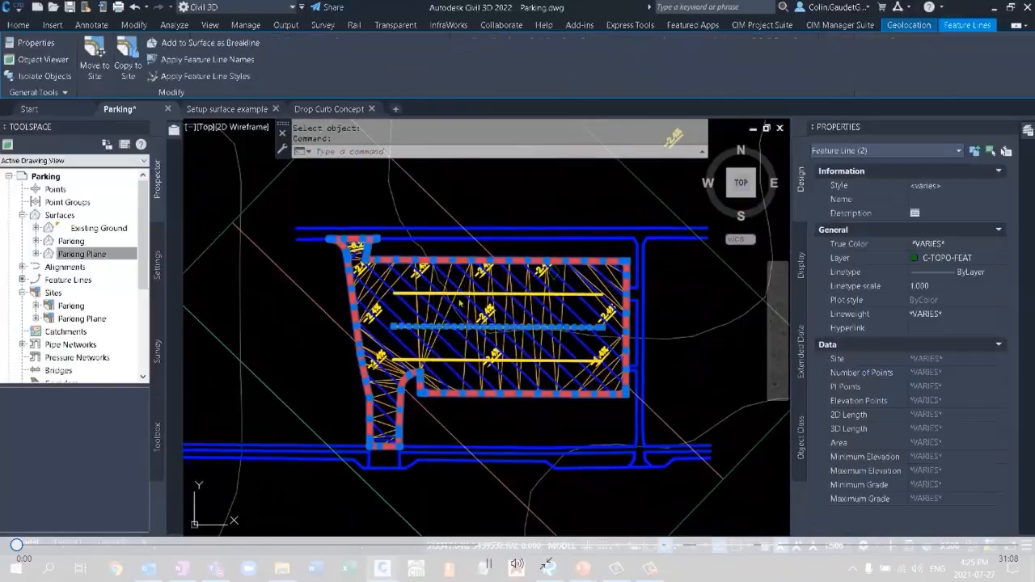
left_click(459, 293)
left_click(457, 359)
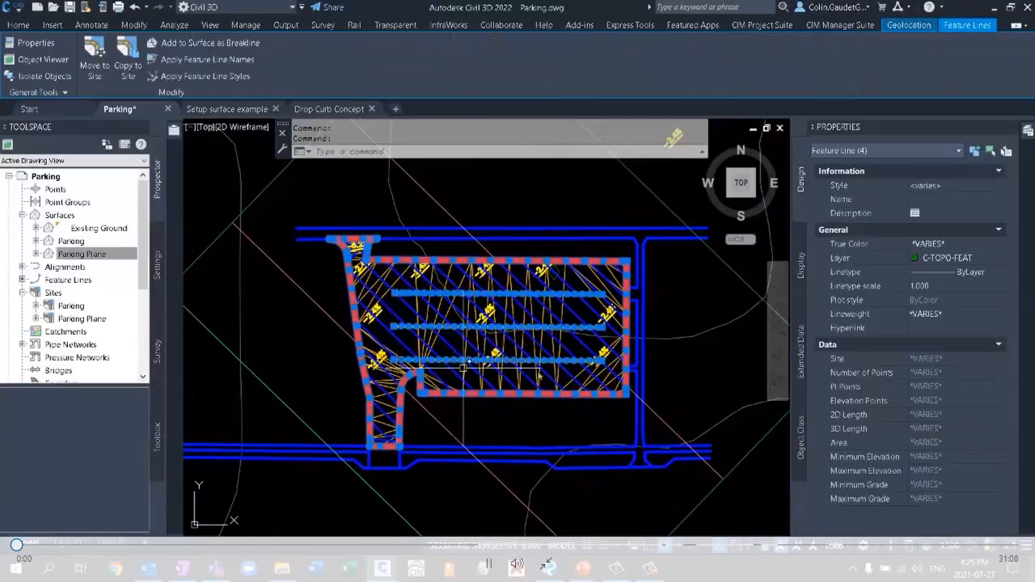
scroll(586, 351, "up", 4)
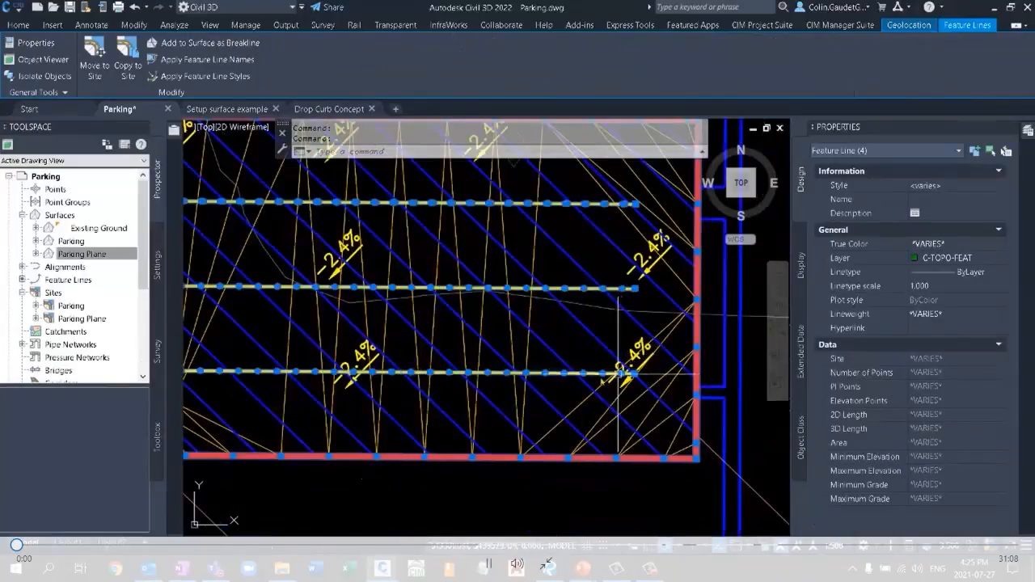
middle_click_drag(527, 331, 603, 366)
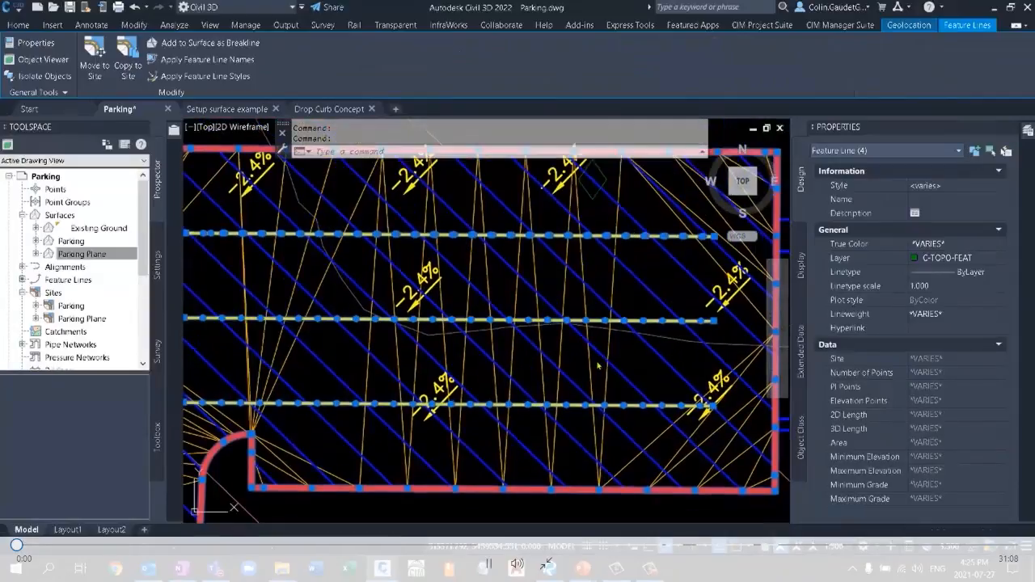
scroll(598, 320, "down", 3)
key("Escape")
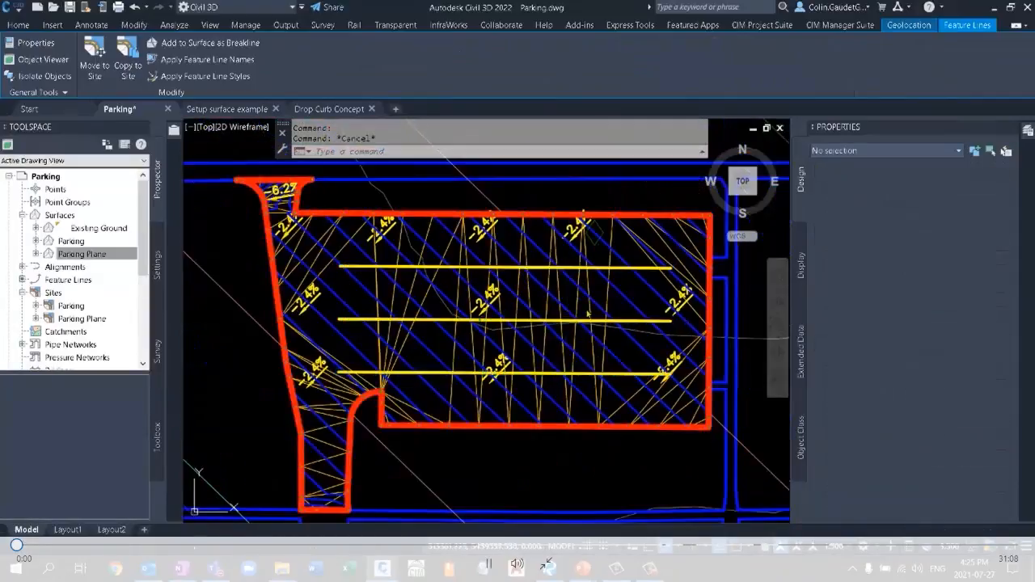
Assign elevations from the Parking surface to the three yellow interior feature lines using the Multiple option, without intermediate grade break points.
left_click(635, 324)
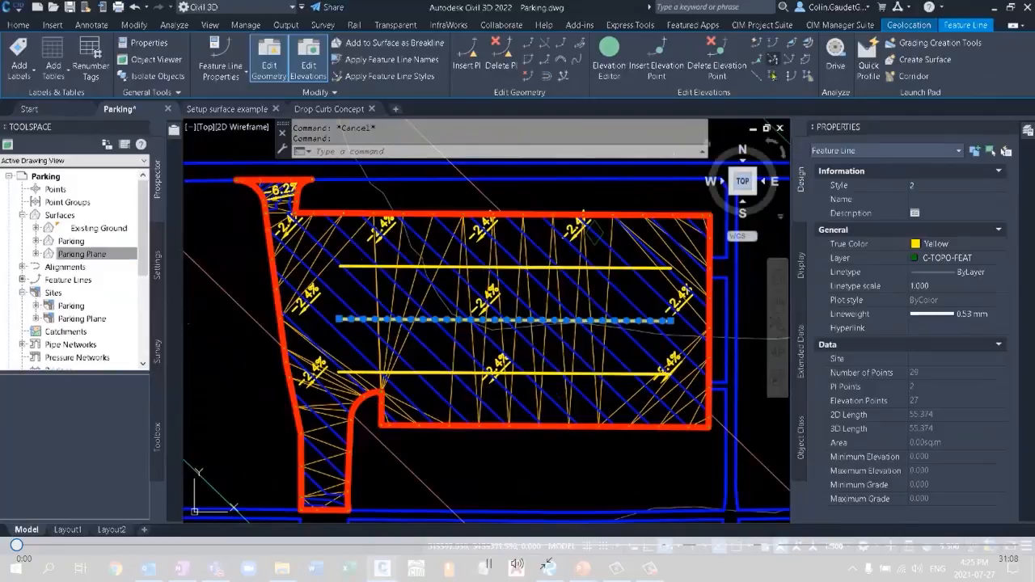
left_click(773, 78)
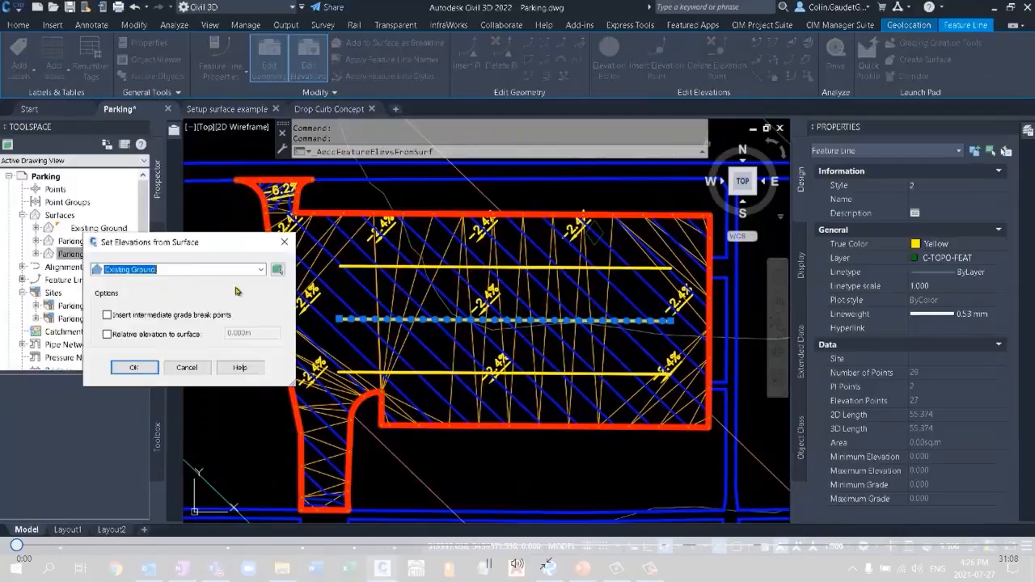
left_click(260, 270)
left_click(130, 291)
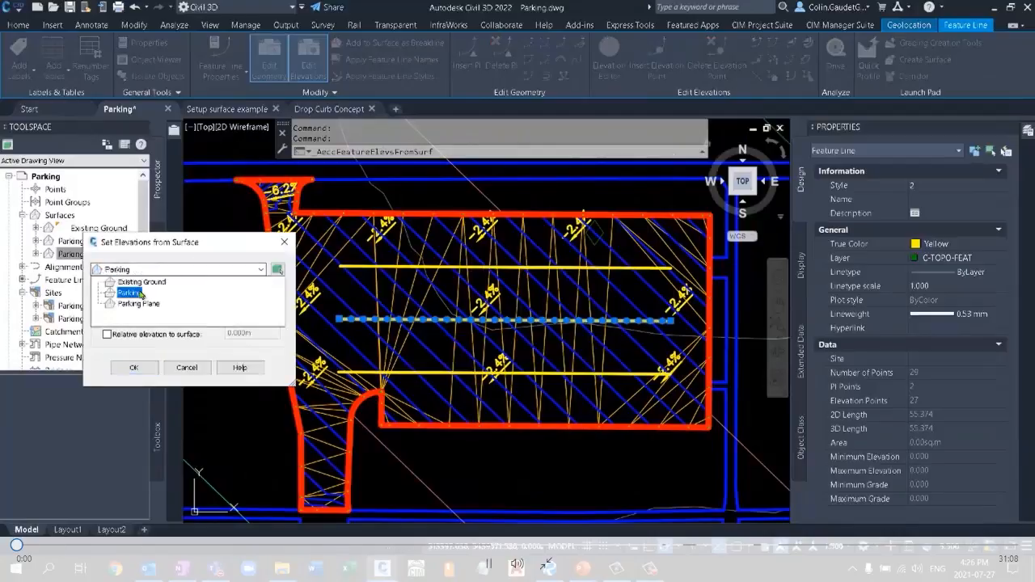
left_click(134, 368)
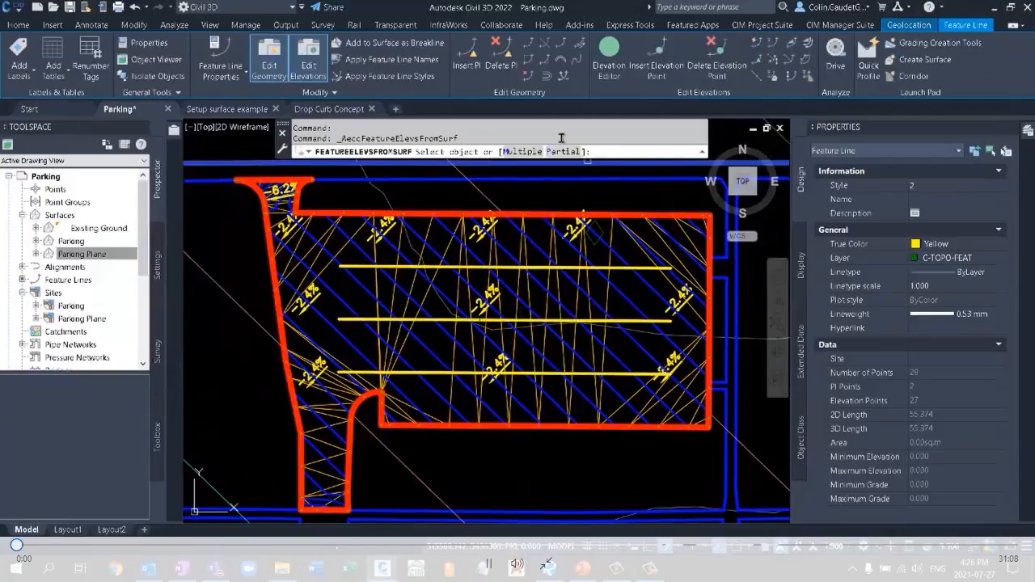
left_click(520, 152)
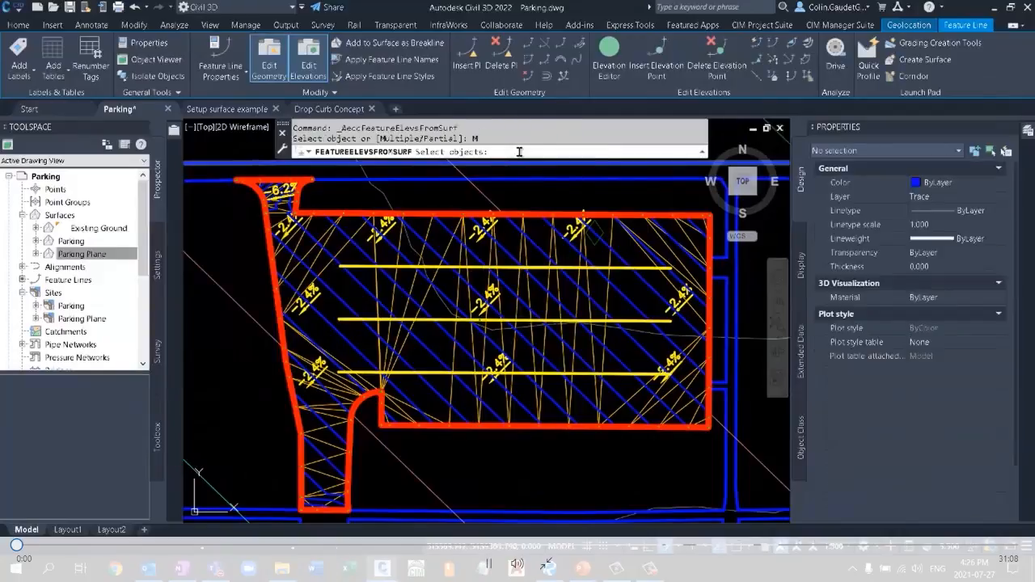
left_click(618, 267)
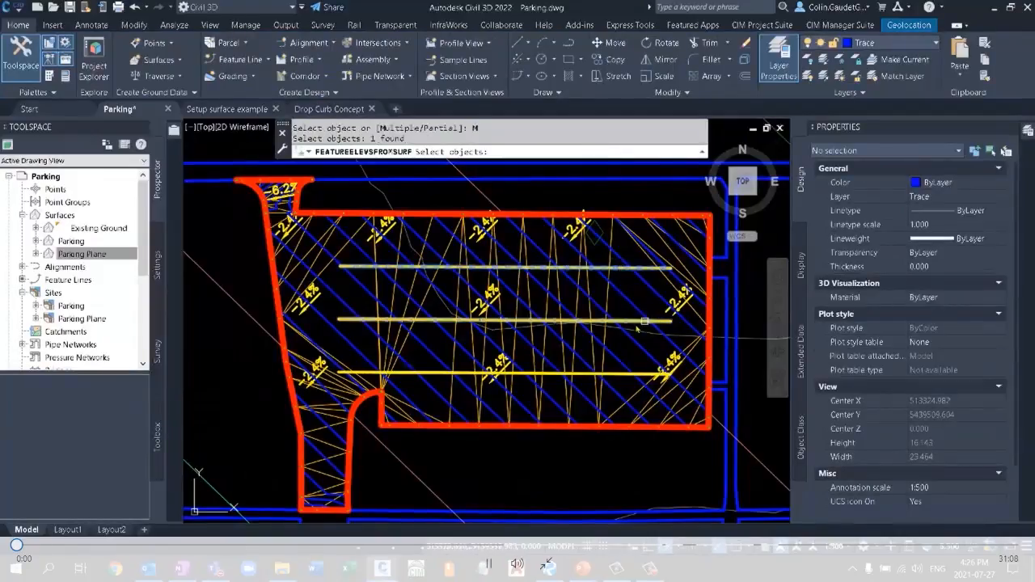
left_click(634, 320)
left_click(618, 373)
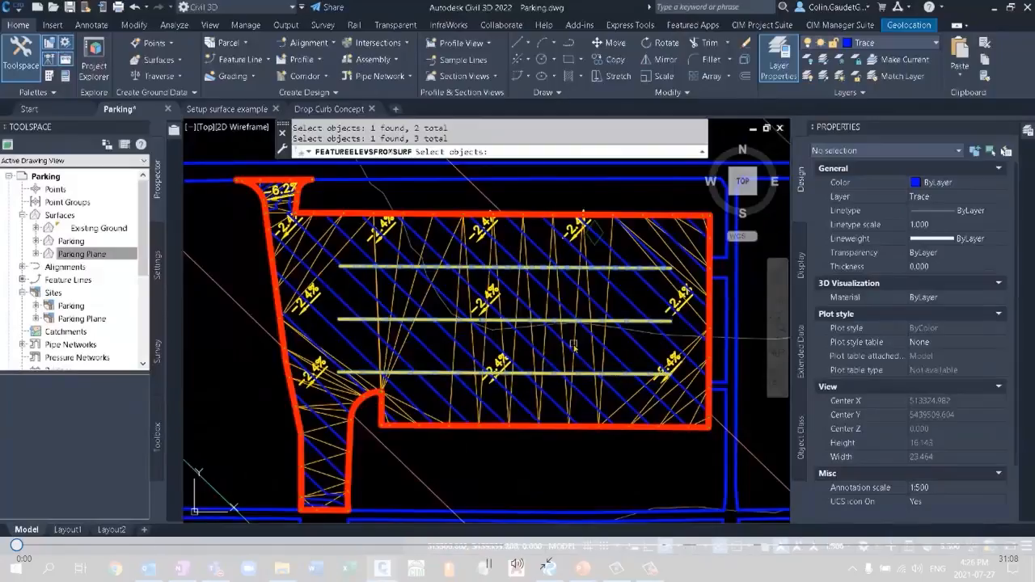
key("Return")
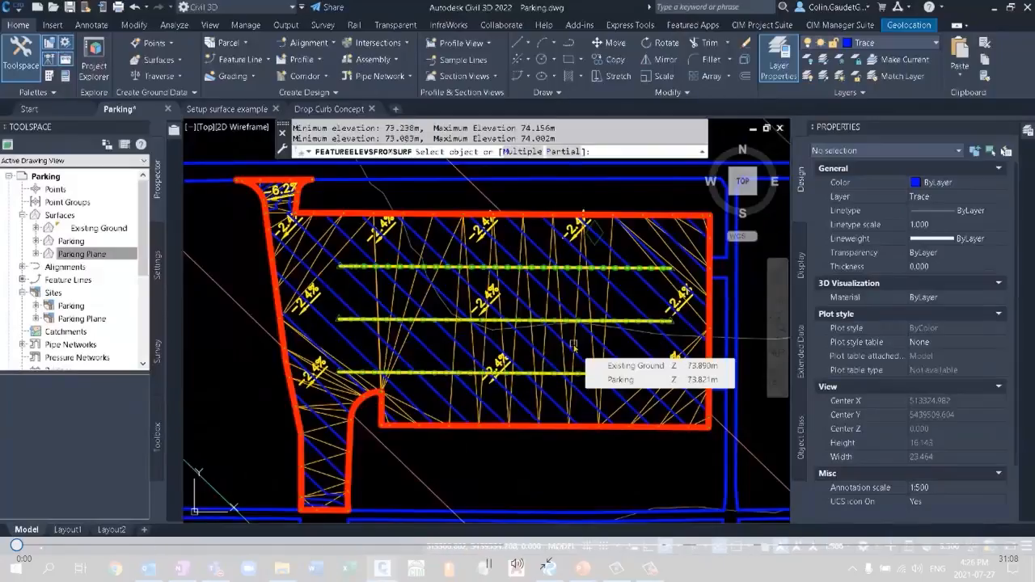
key("Escape")
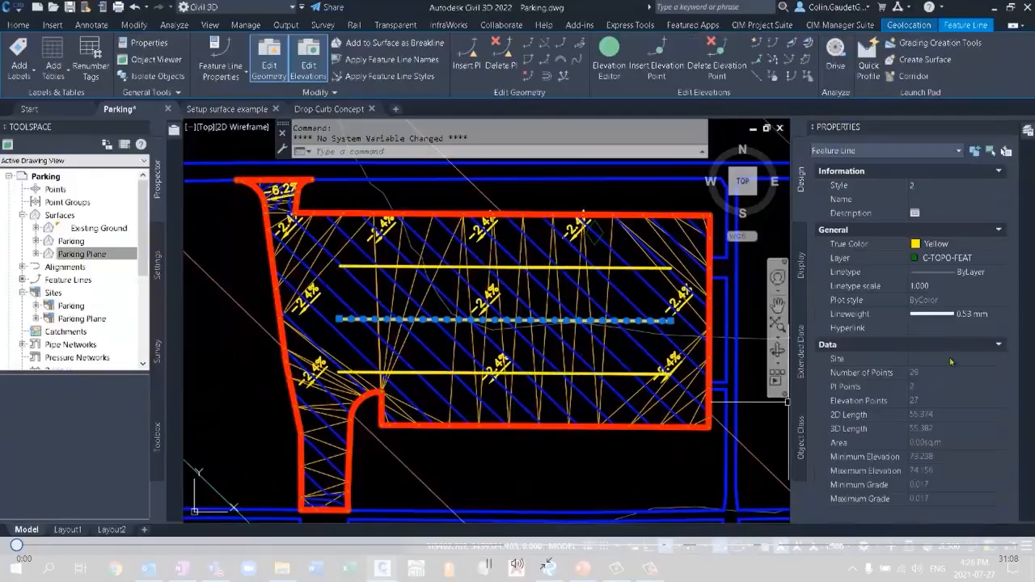
Move the three yellow interior feature lines to the Parking site.
left_click(651, 274)
left_click(651, 379)
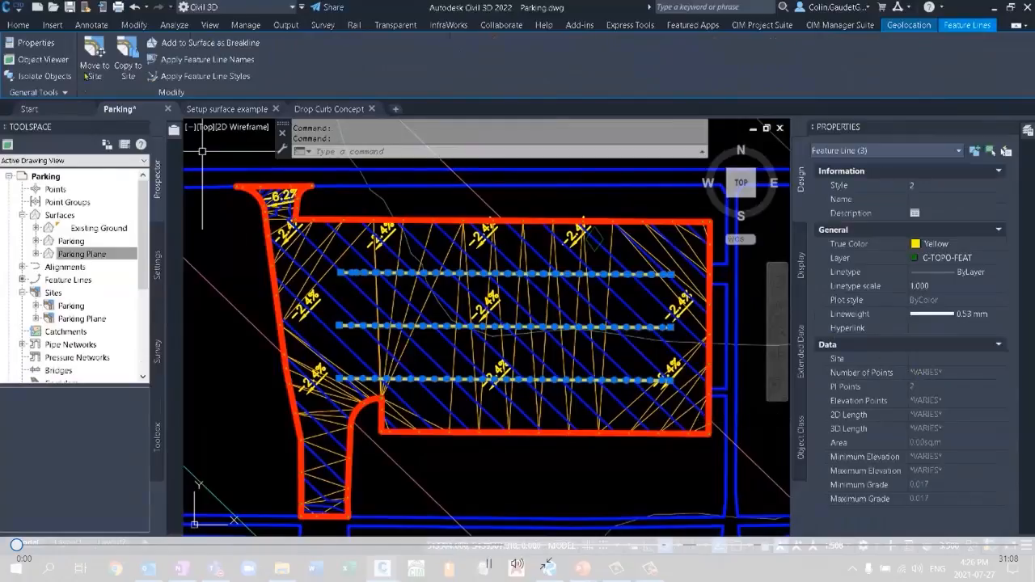
left_click(97, 55)
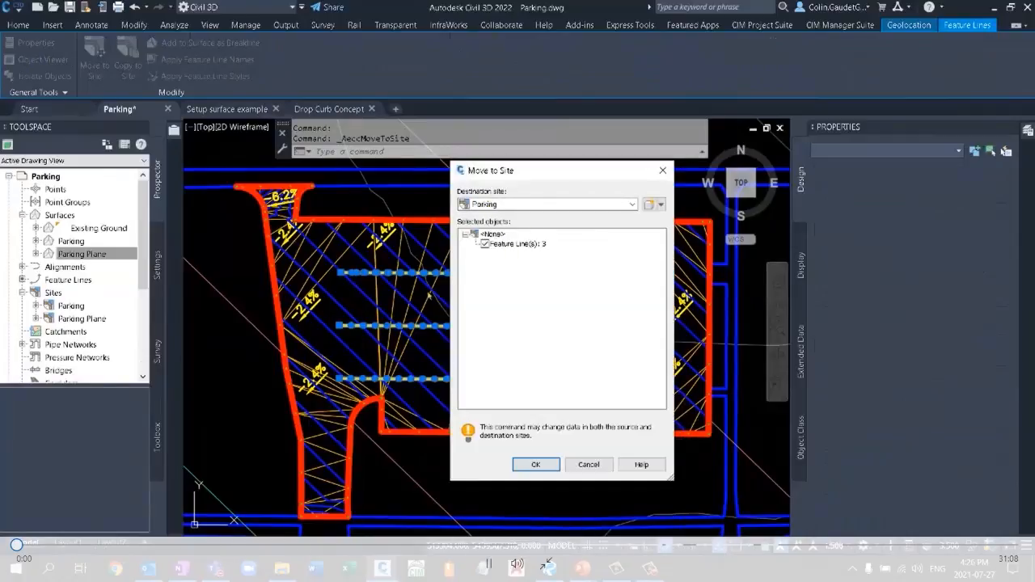
left_click(537, 465)
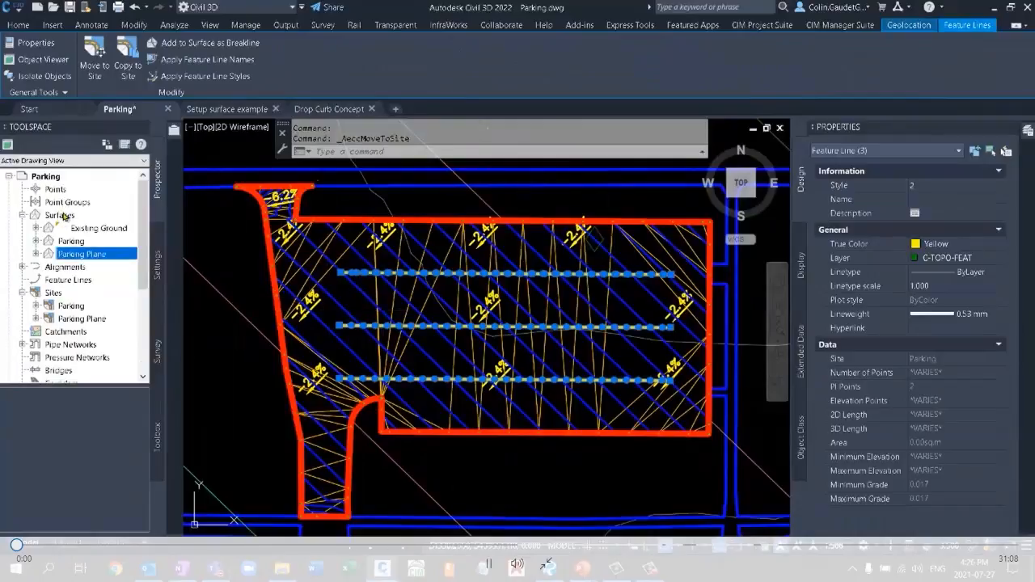
Rebuild the Parking surface and clear the feature line selection.
left_click(62, 213)
left_click(73, 241)
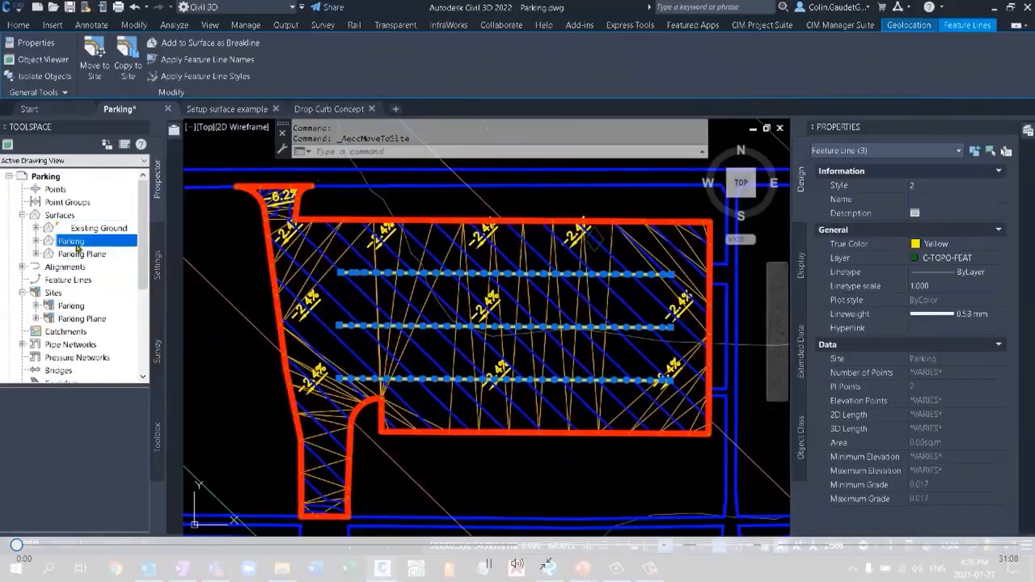
right_click(77, 248)
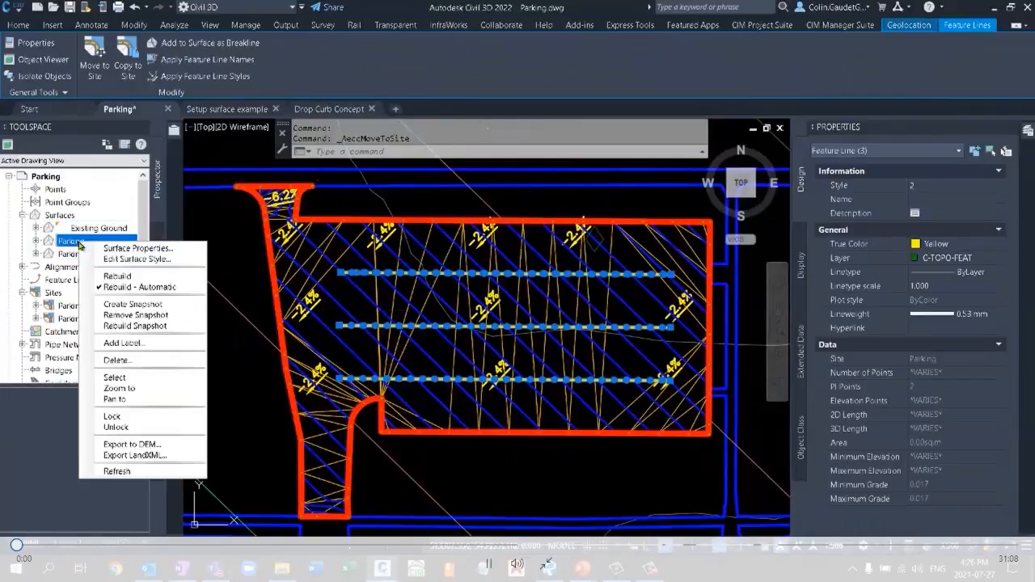
left_click(129, 277)
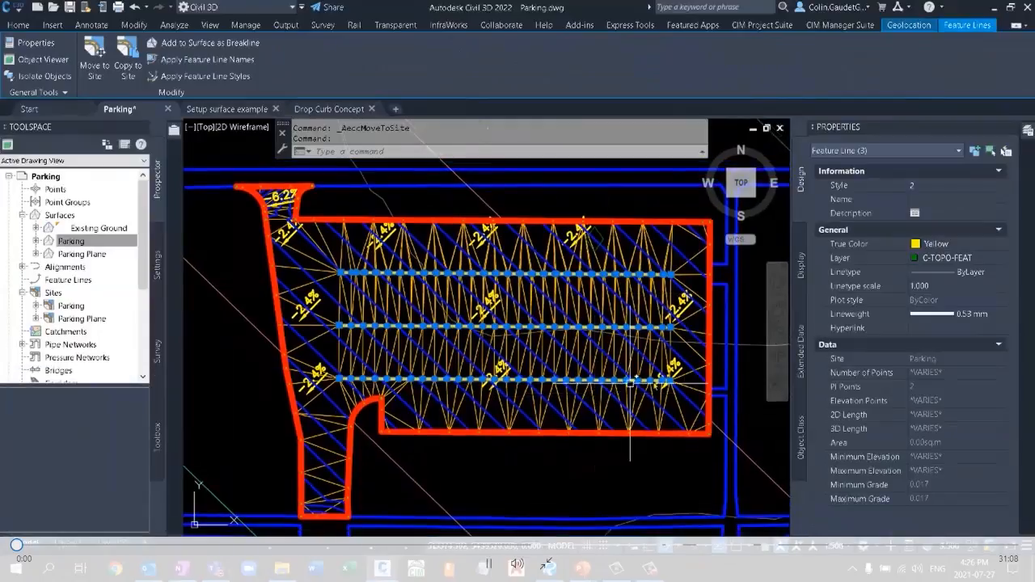
key("Escape")
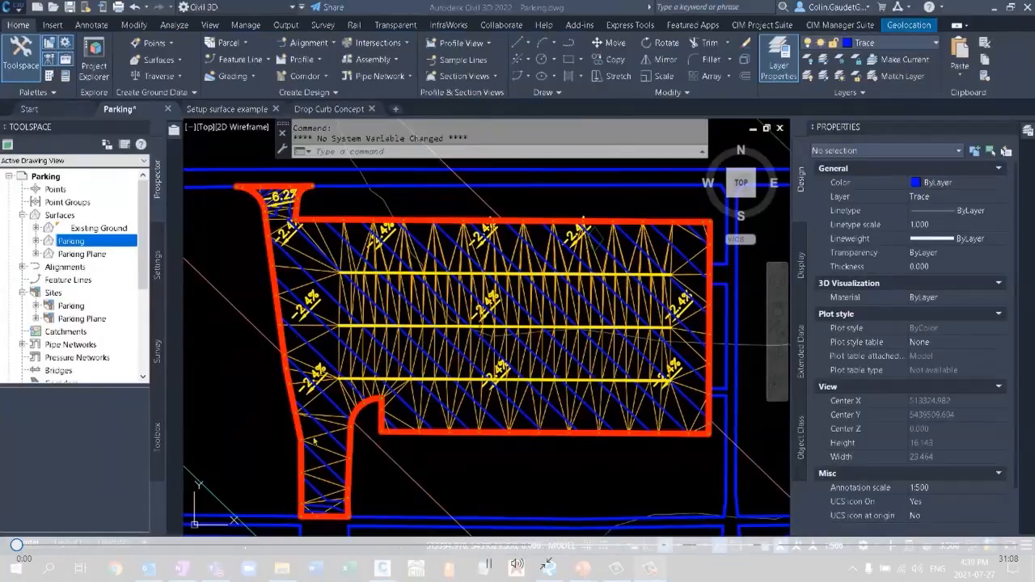
Set the north interior feature line's elevations at a -2% grade from the middle interior feature line, using Adjacent Elevations by Reference.
left_click(350, 326)
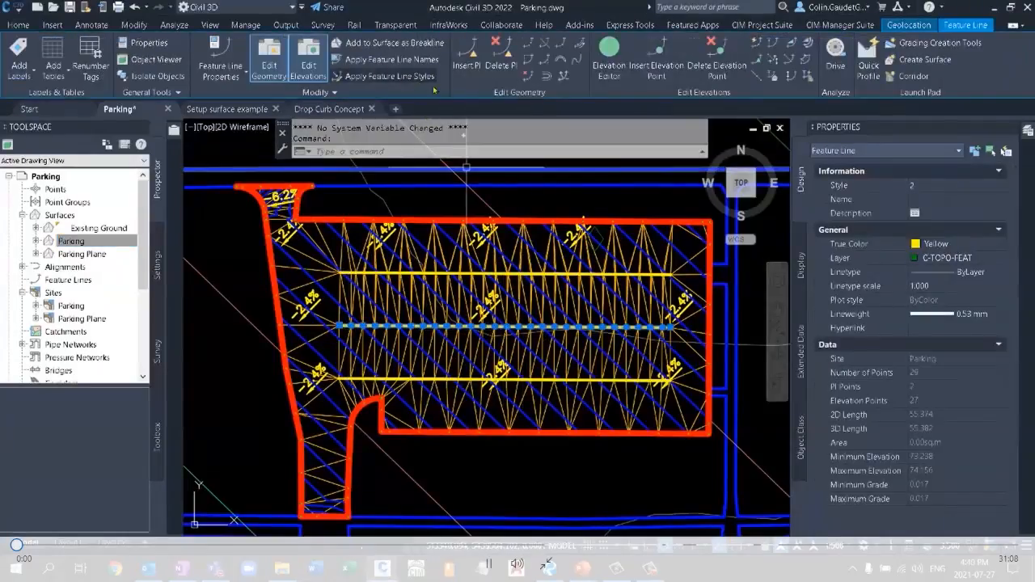
left_click(806, 60)
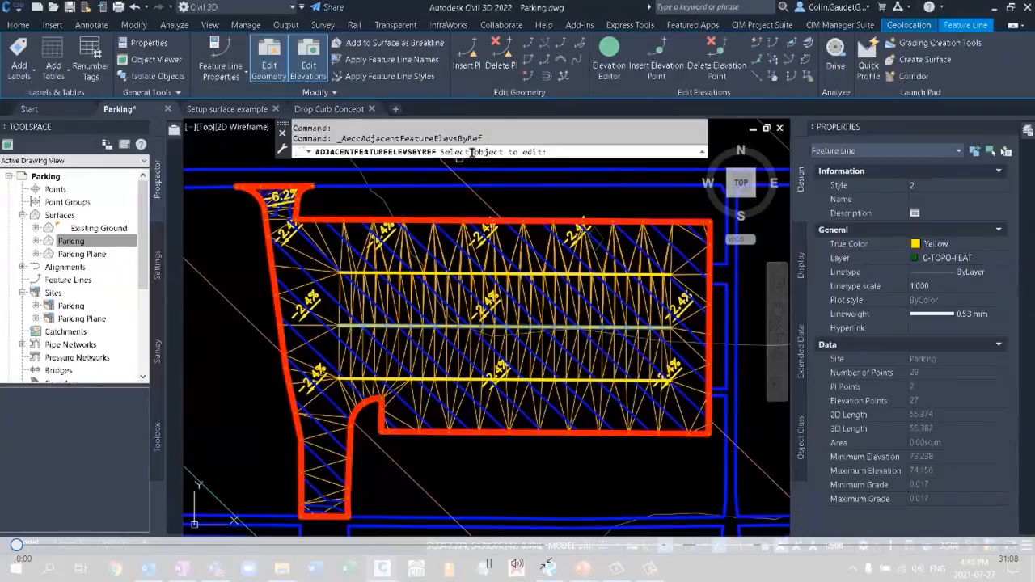
left_click(377, 275)
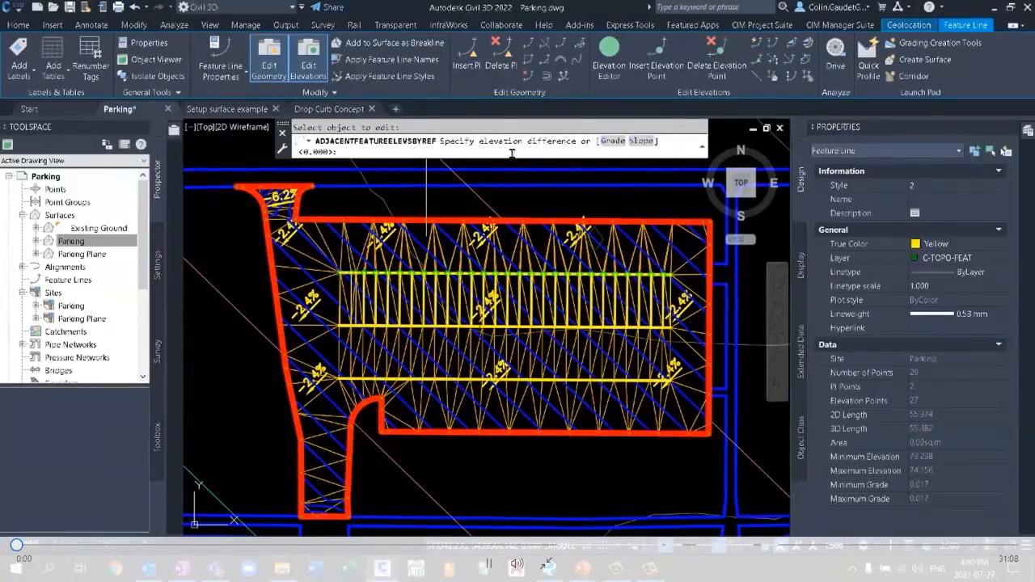
left_click(612, 141)
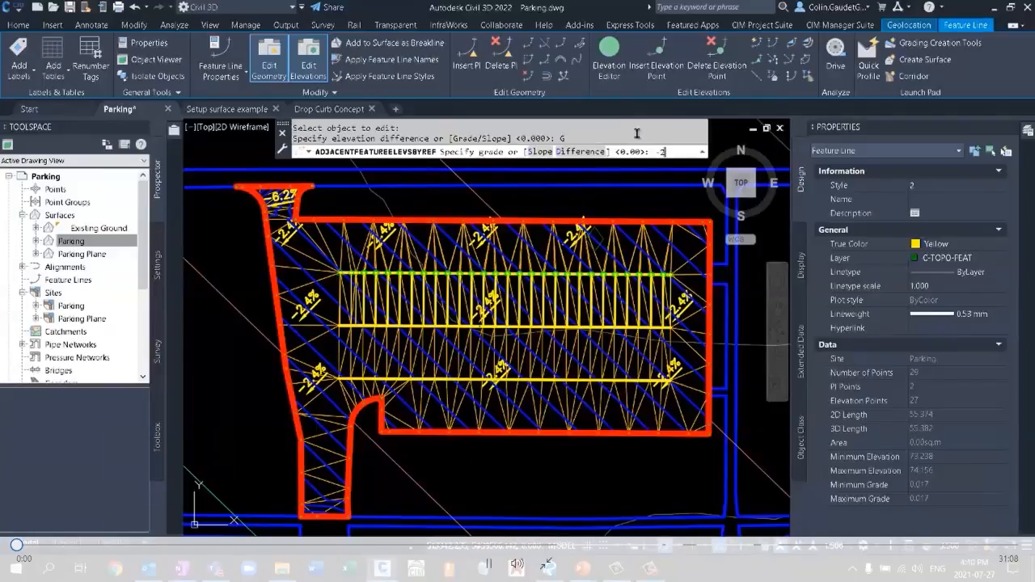
key("Return")
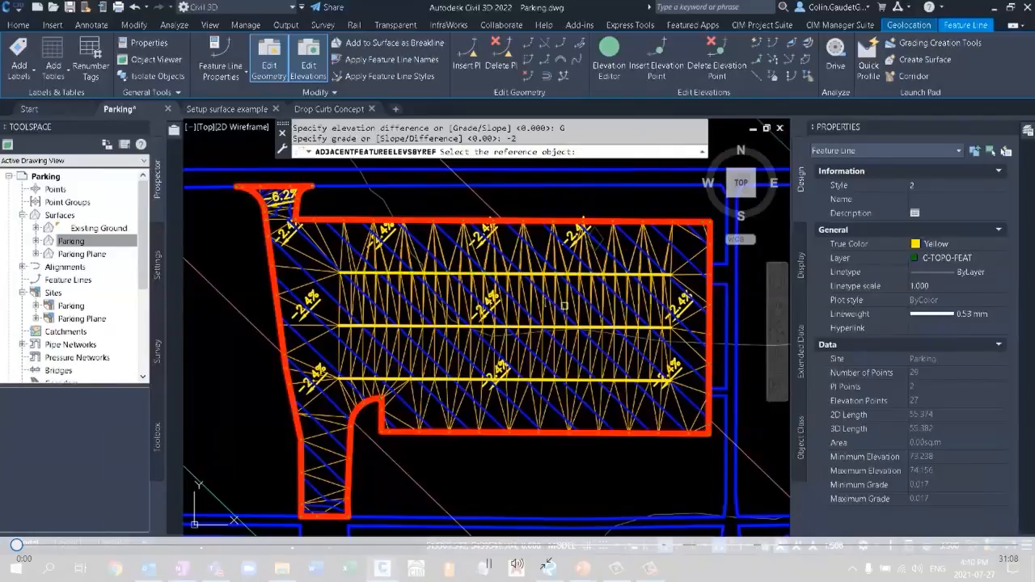
left_click(458, 326)
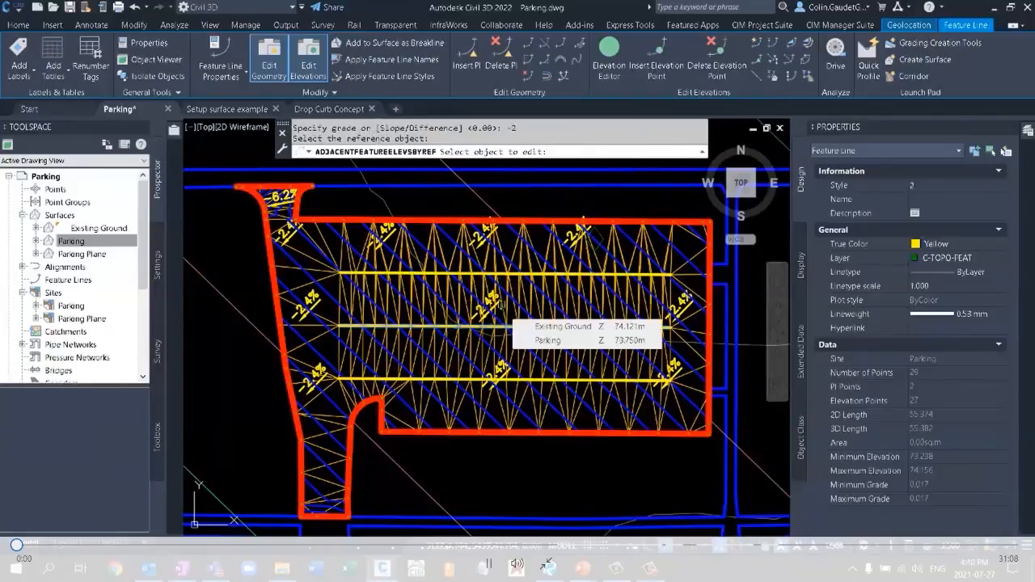
left_click(501, 305)
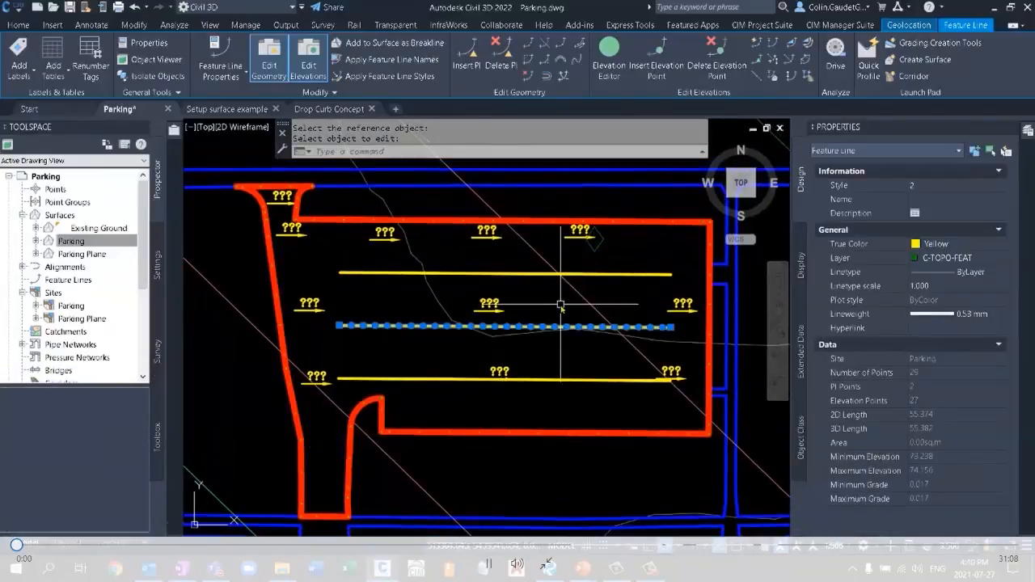
key("Escape")
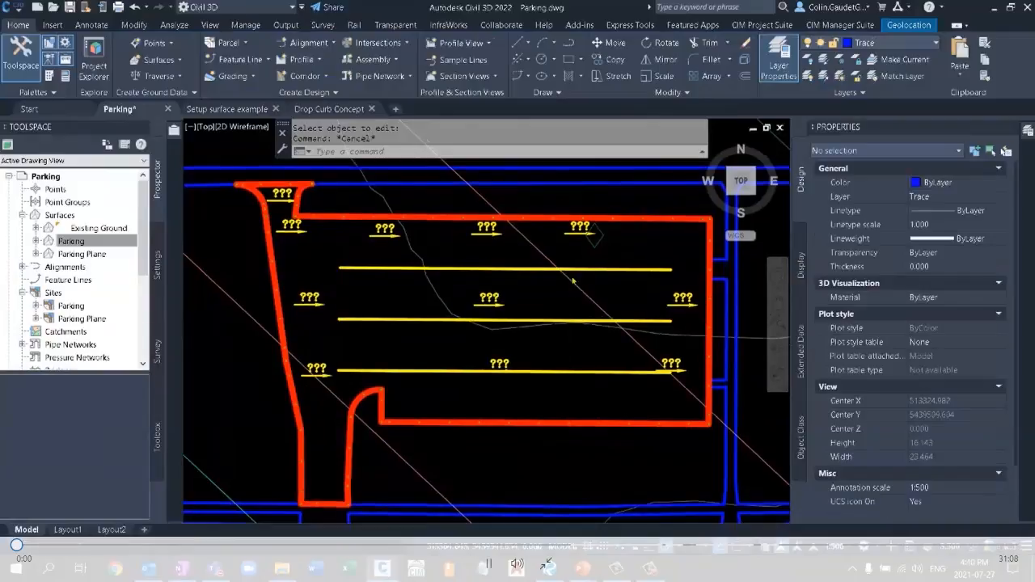
Create a grading infill in the parking lot area enclosed by the red boundary feature line.
left_click(234, 76)
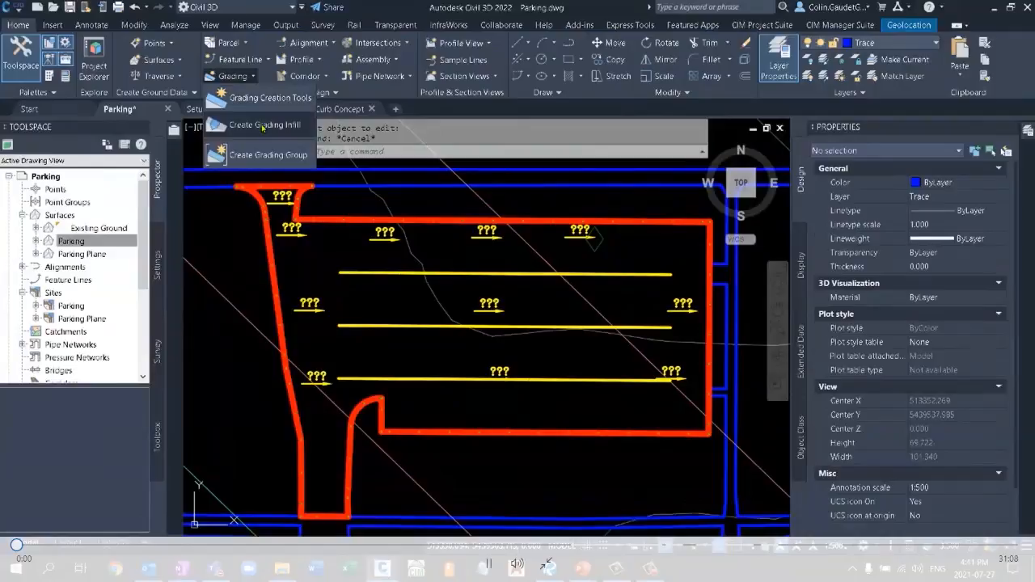
left_click(263, 125)
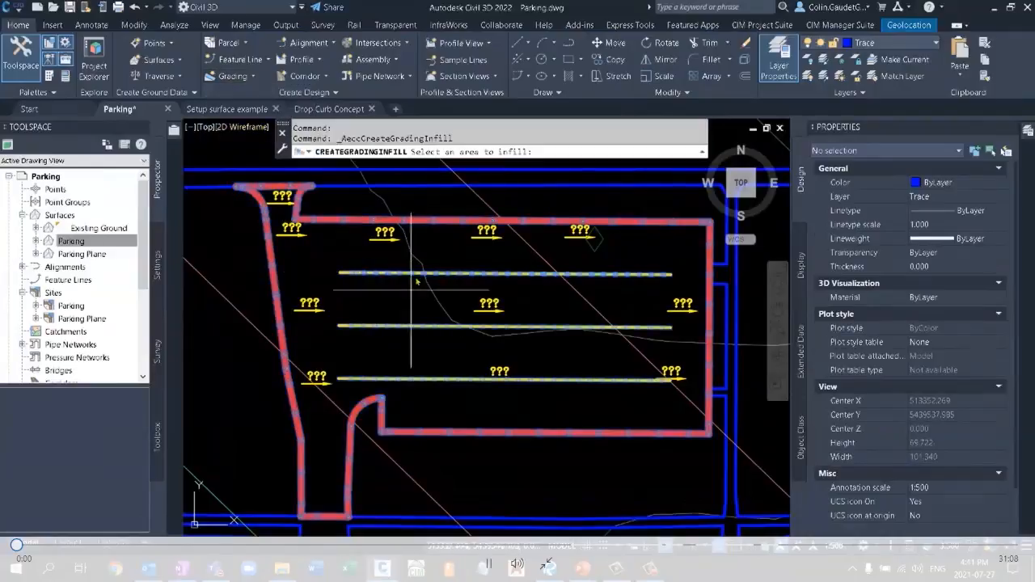
left_click(383, 301)
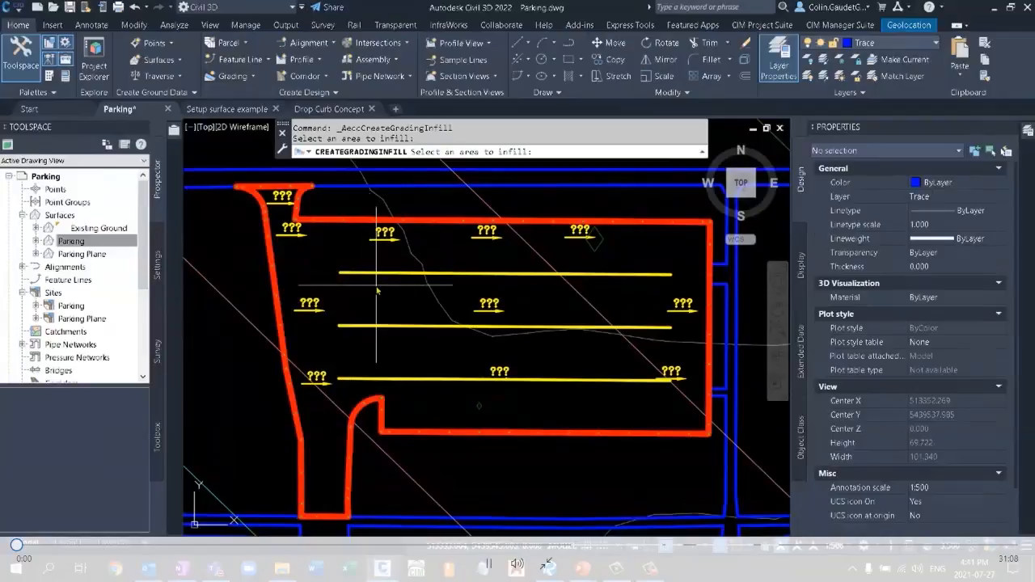
key("Escape")
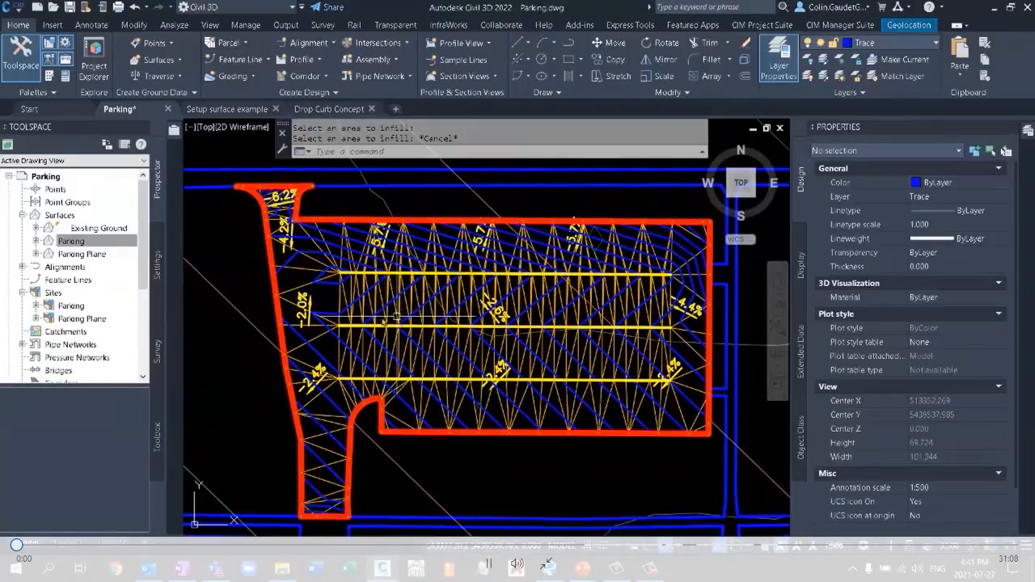
Set an even grade along the west boundary from the north entrance's west end point to the vertex level with the middle interior line, accepting the current values.
left_click(279, 218)
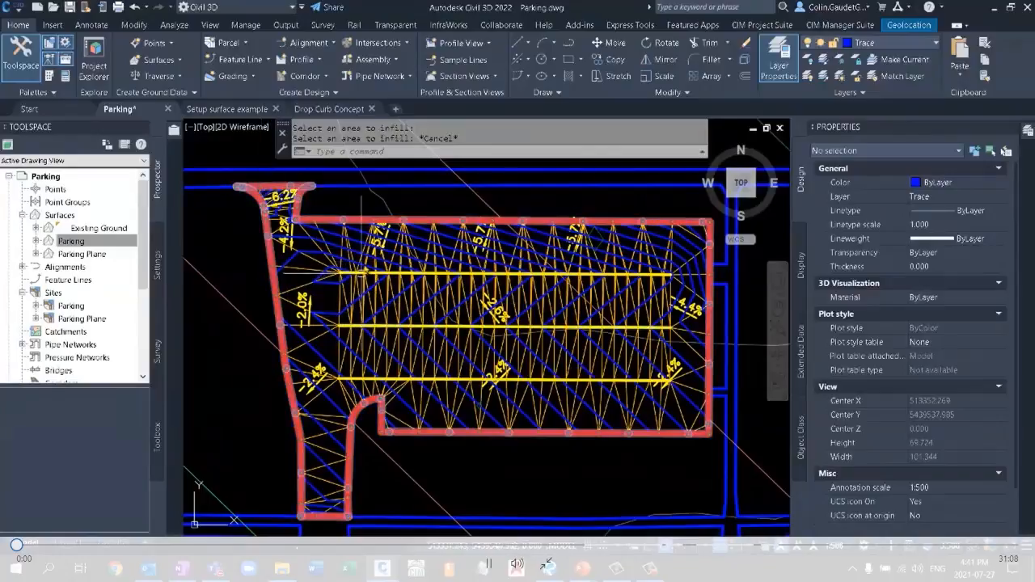
key("Escape")
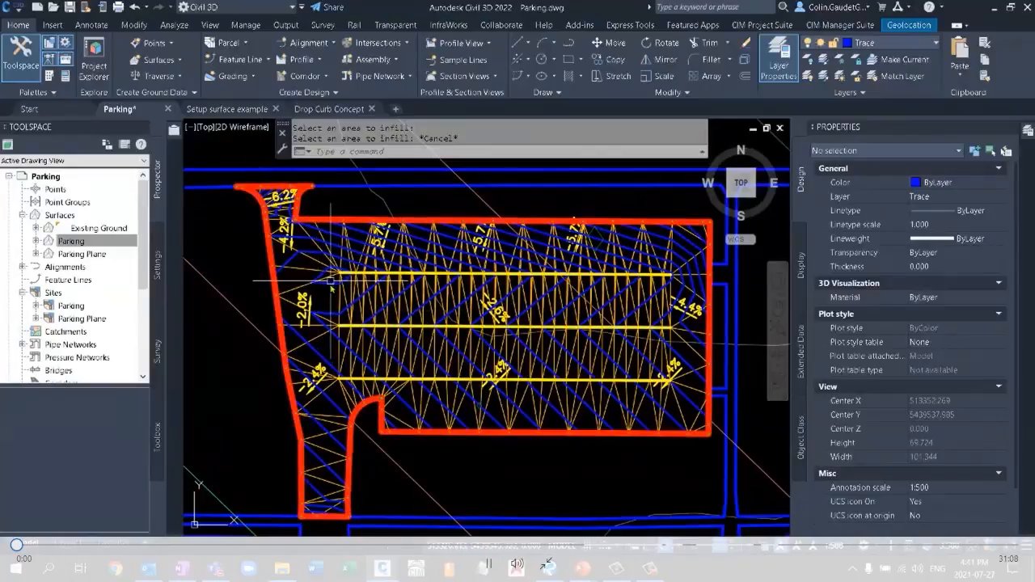
left_click(272, 241)
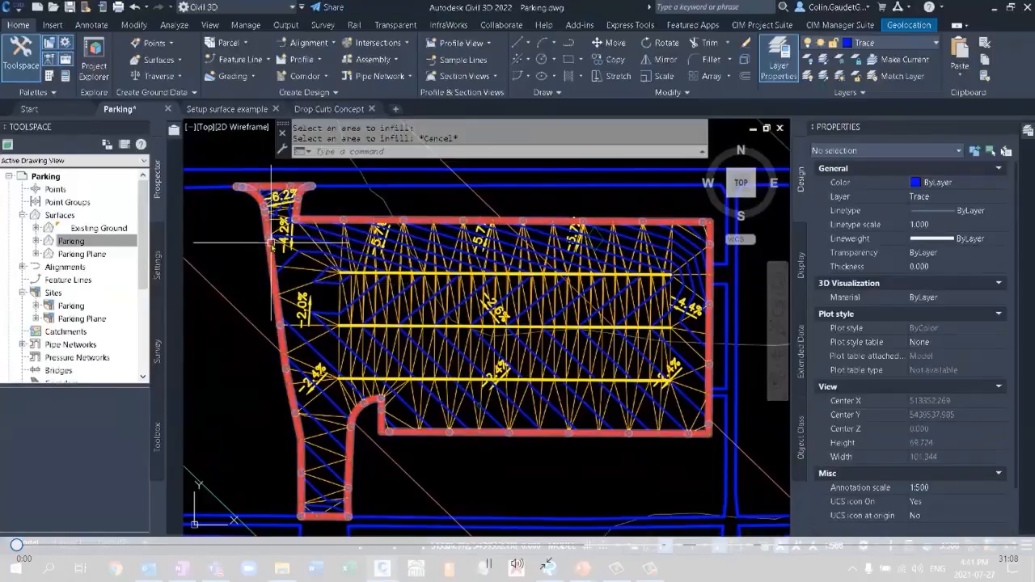
middle_click_drag(249, 260, 364, 259)
scroll(362, 228, "up", 2)
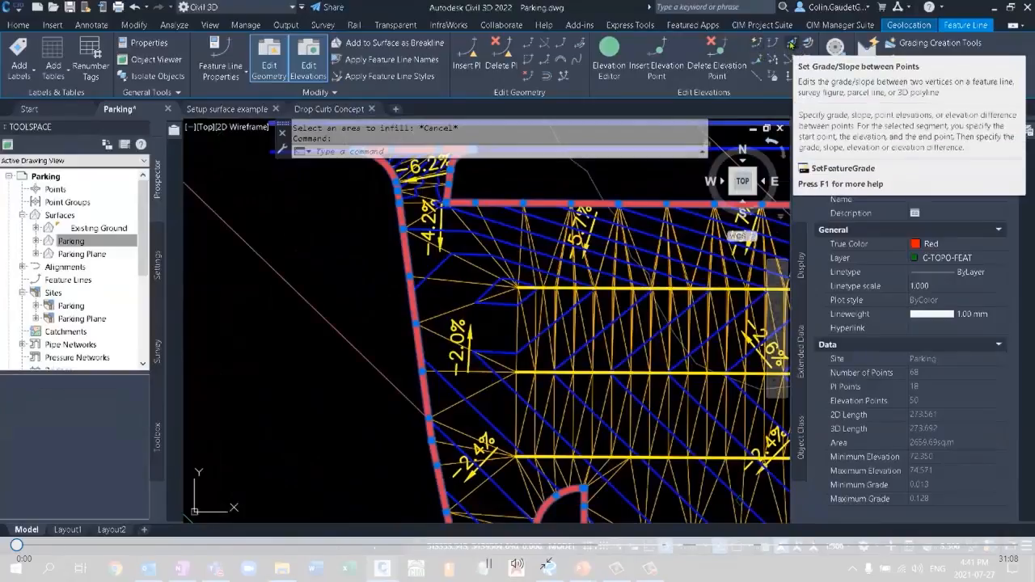
middle_click_drag(526, 305, 543, 338)
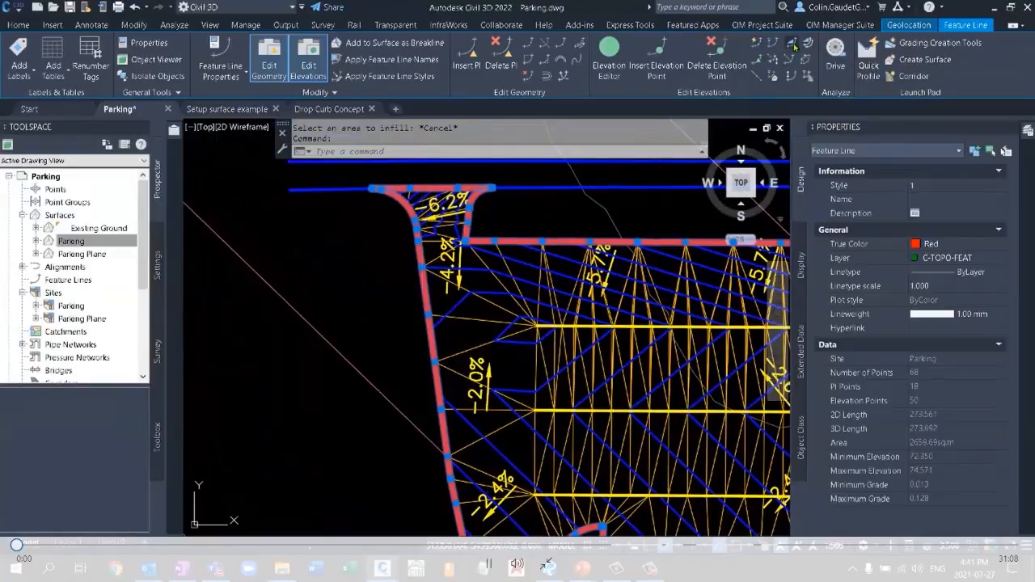
left_click(774, 75)
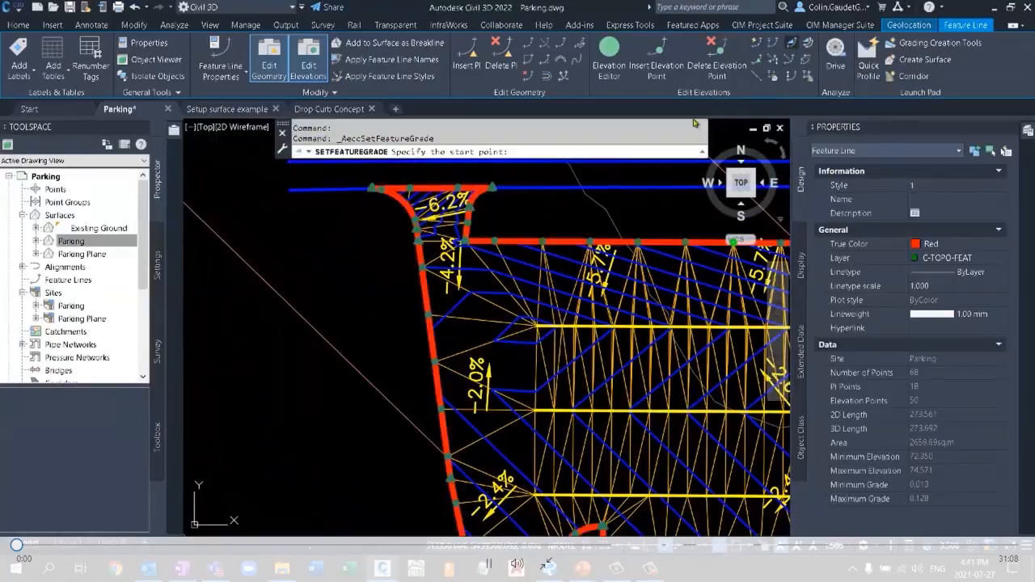
left_click(368, 197)
key("Return")
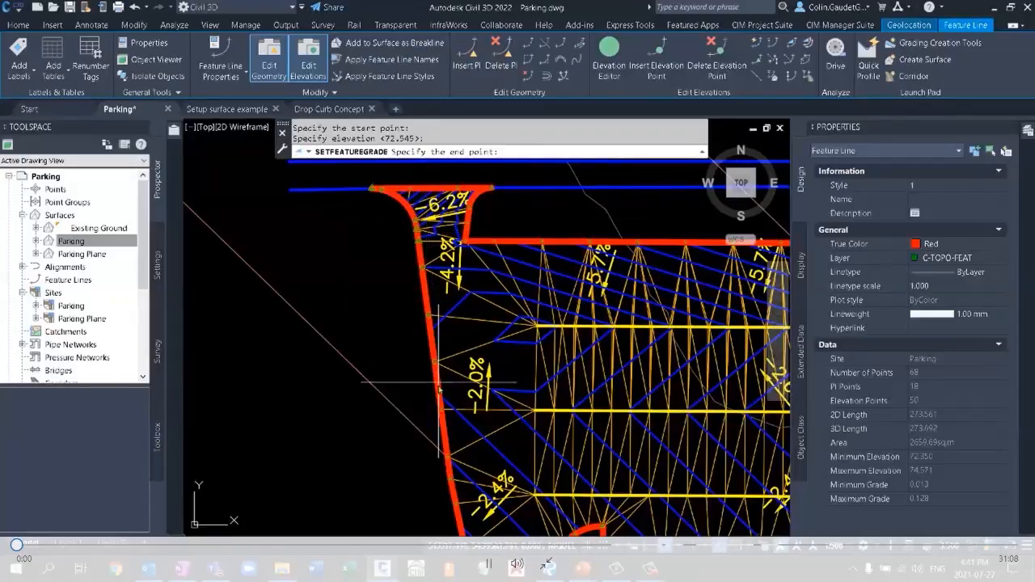
left_click(441, 412)
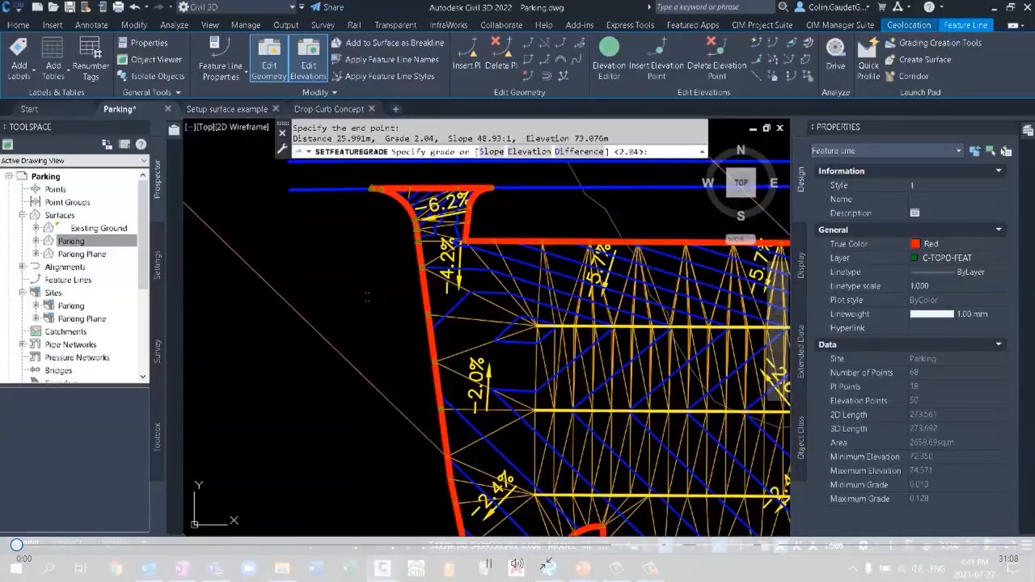
key("Return")
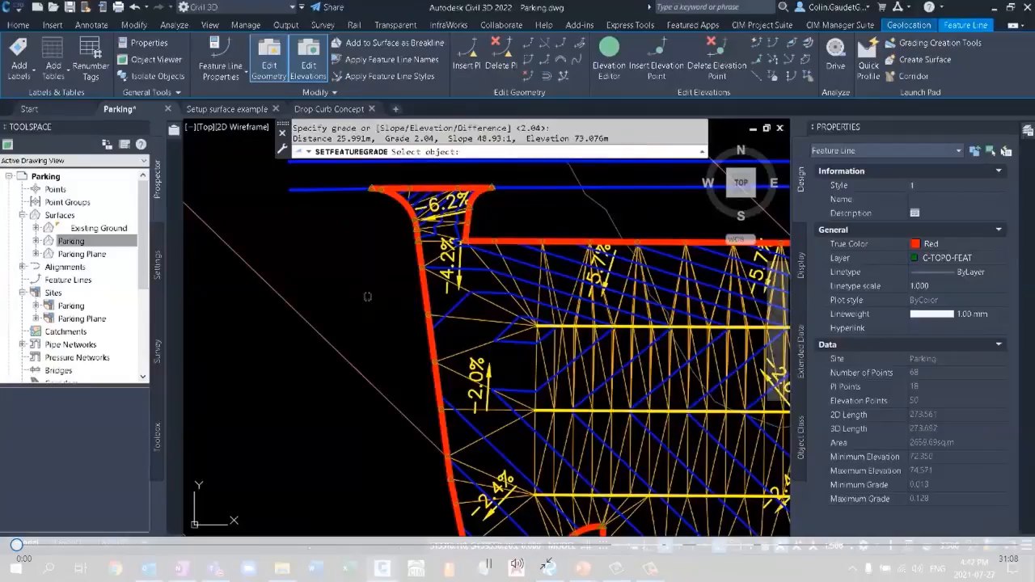
left_click(435, 315)
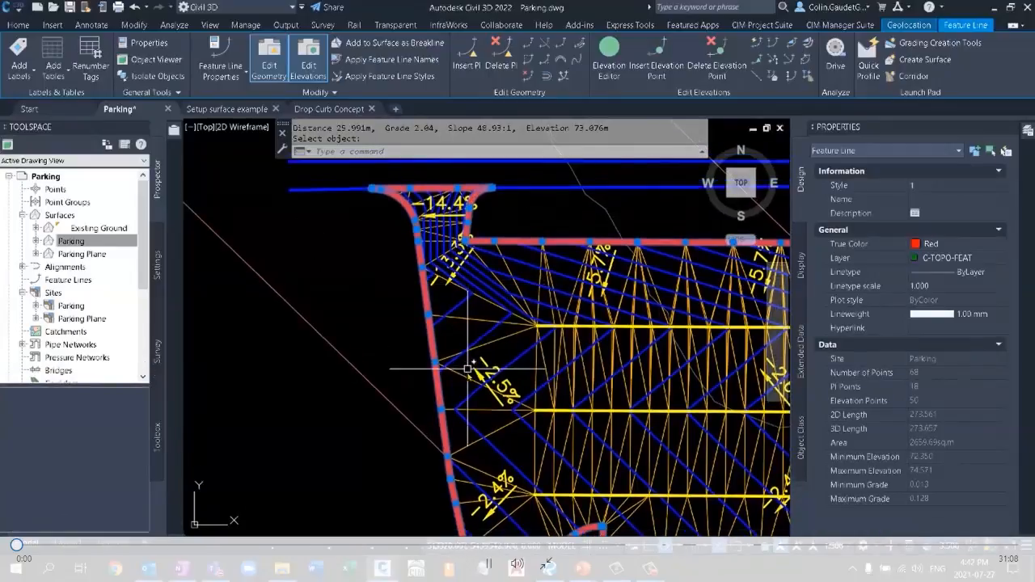
middle_click_drag(468, 369, 245, 332)
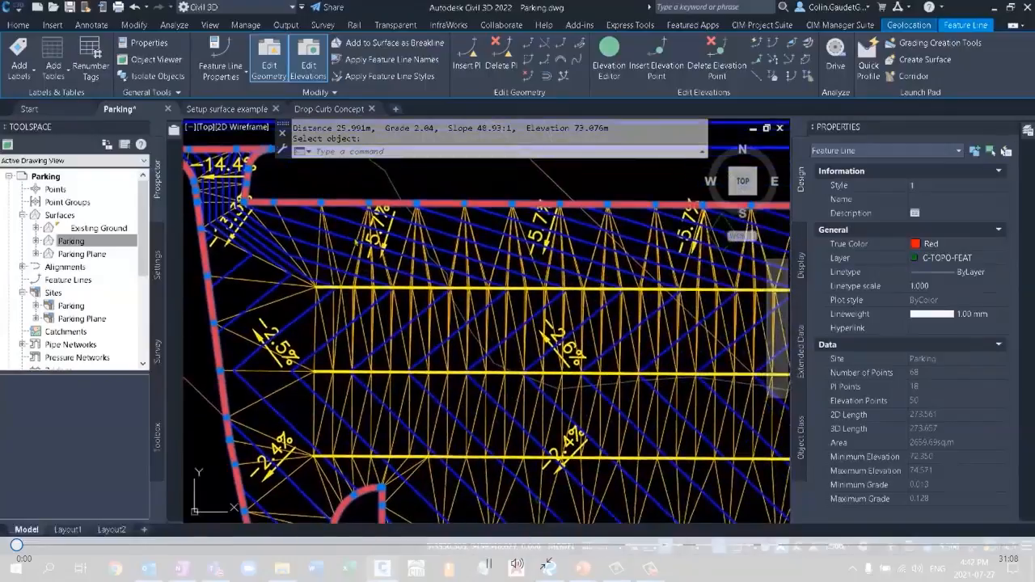
scroll(356, 243, "down", 3)
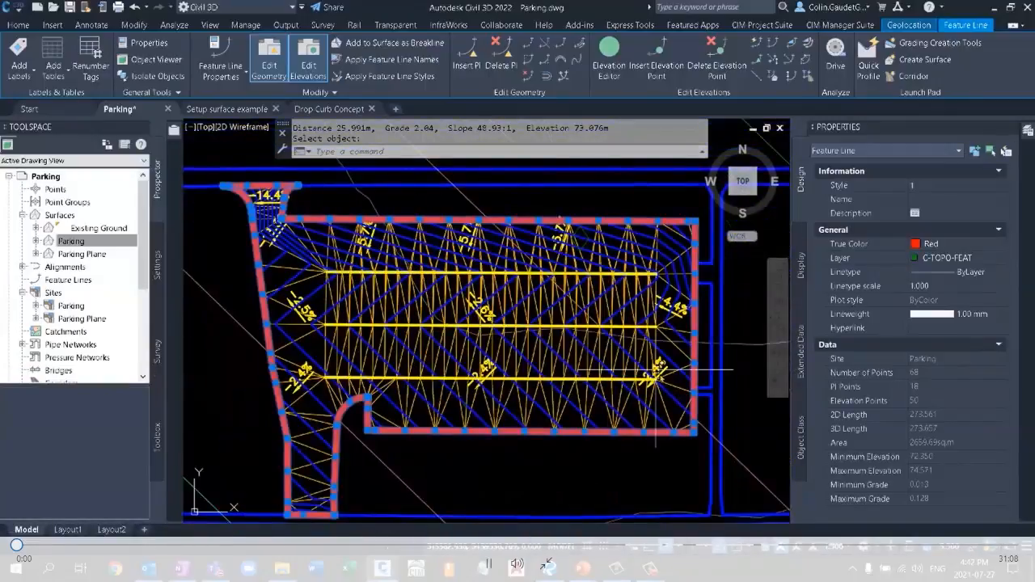
key("Escape")
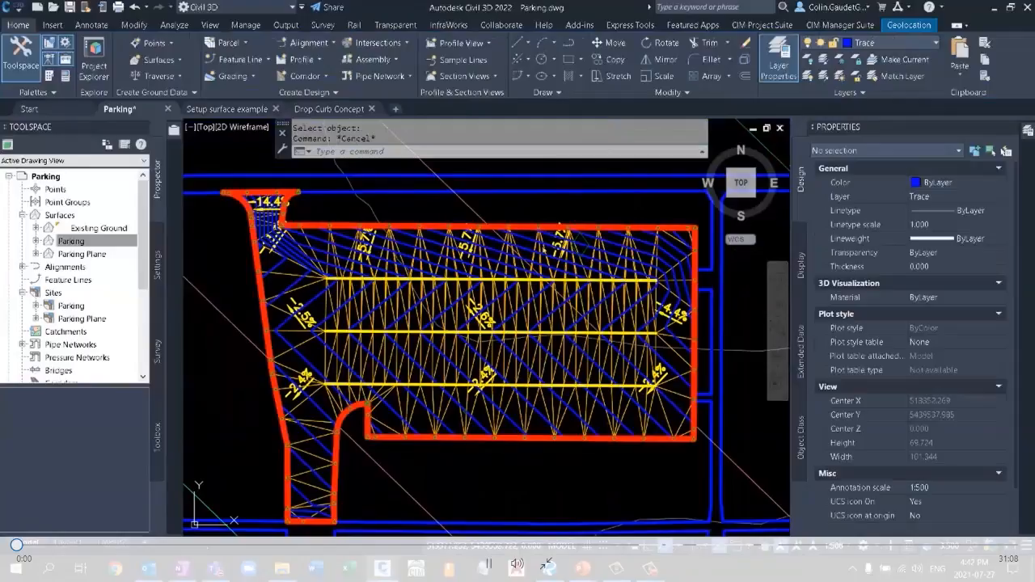
scroll(580, 273, "down", 3)
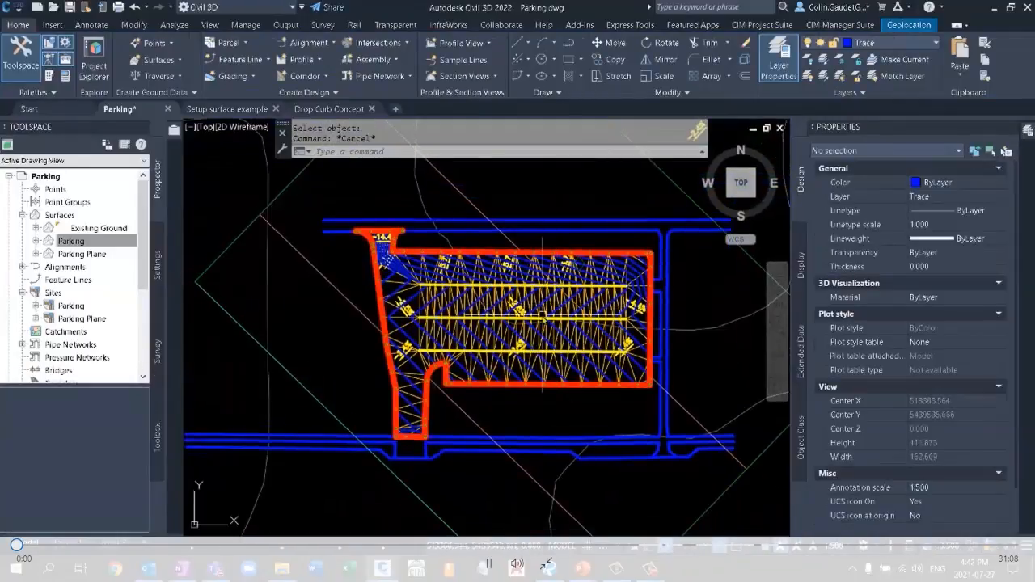
left_click(534, 387)
left_click(534, 387)
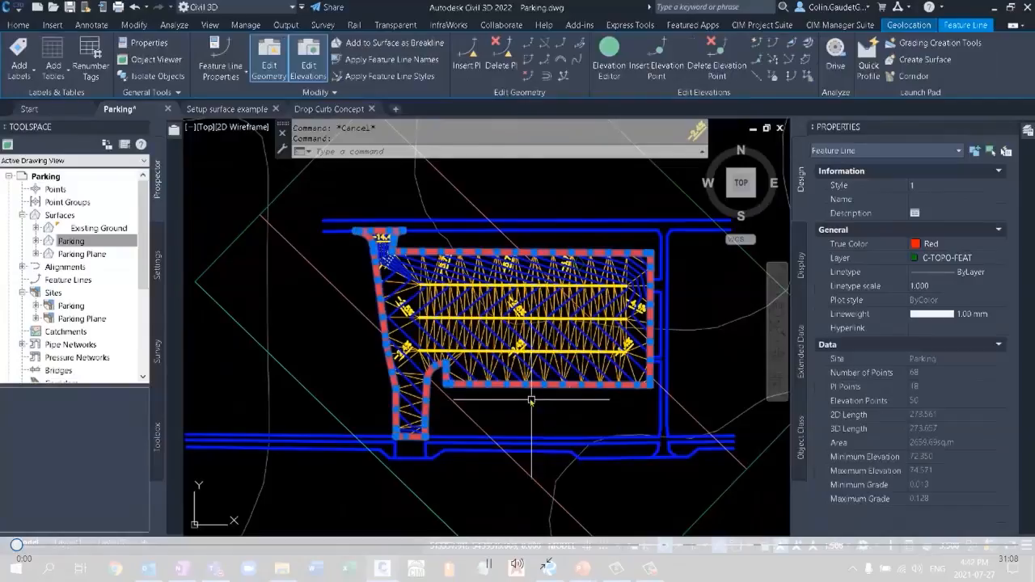
key("Escape")
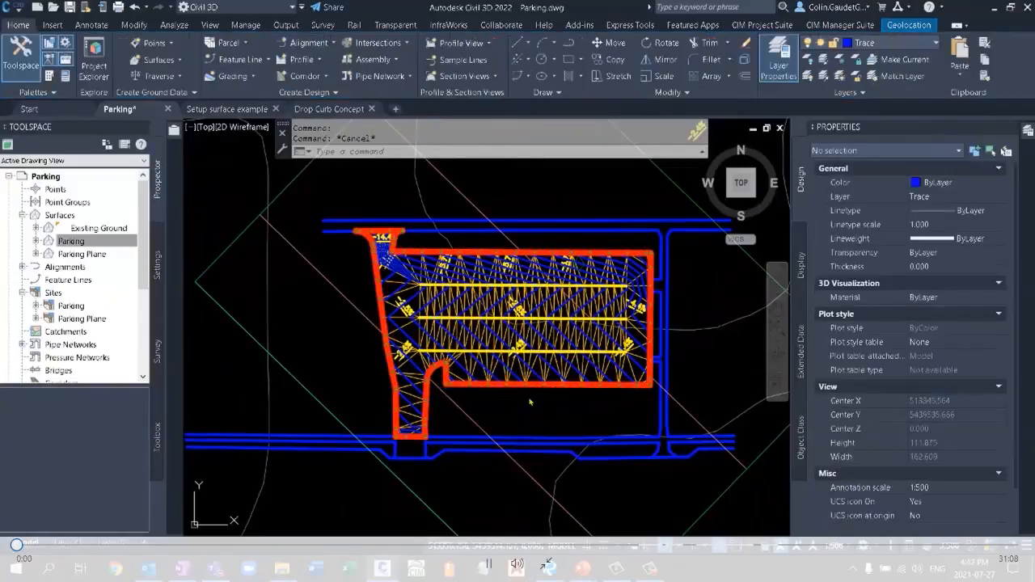
left_click(532, 390)
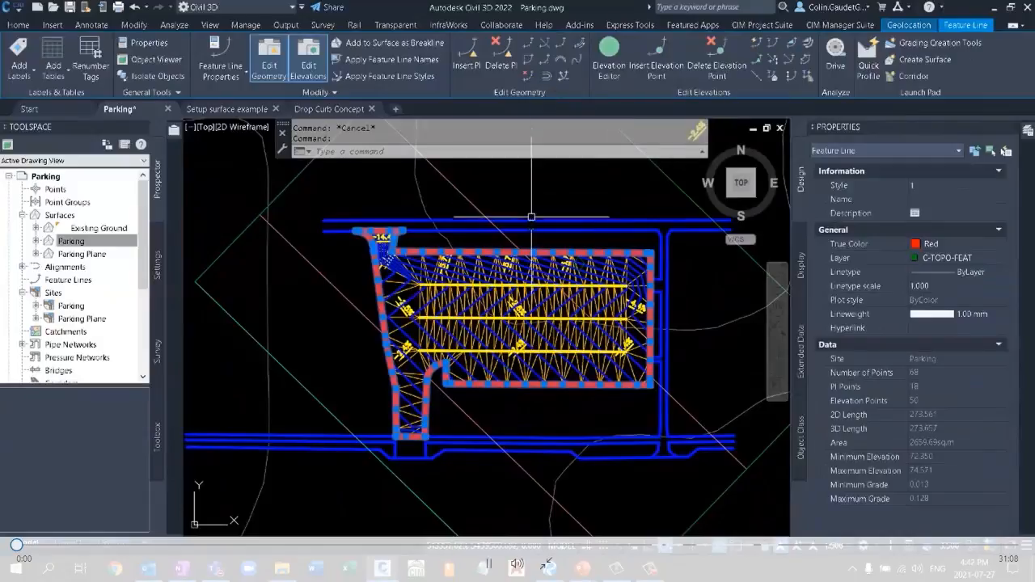
mouse_move(527, 389)
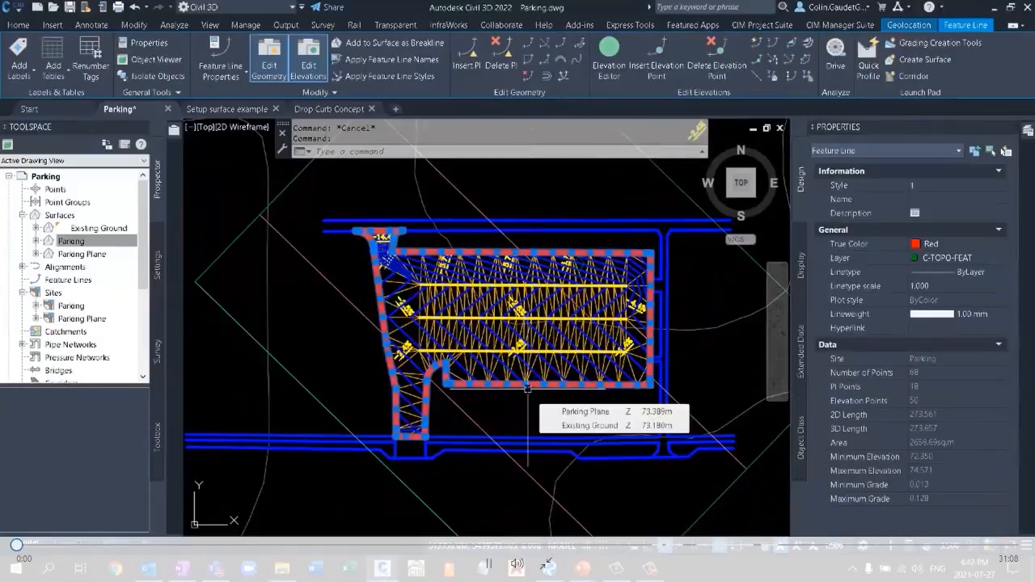
key("Escape")
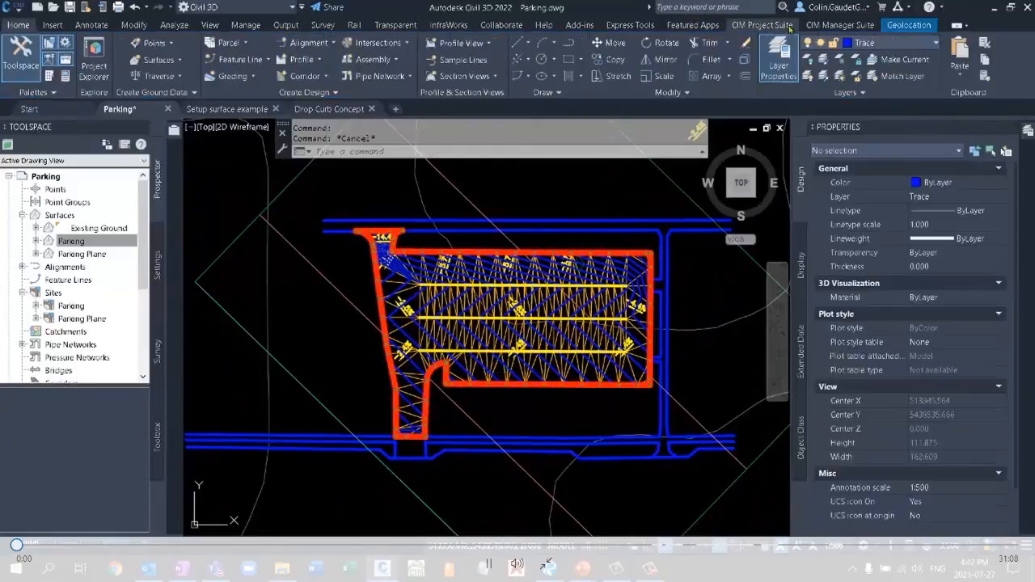
Open Auto Grader's Curb Grading family and examine the TC and BC children's anchors, grading methods and child feature line formatting.
left_click(772, 25)
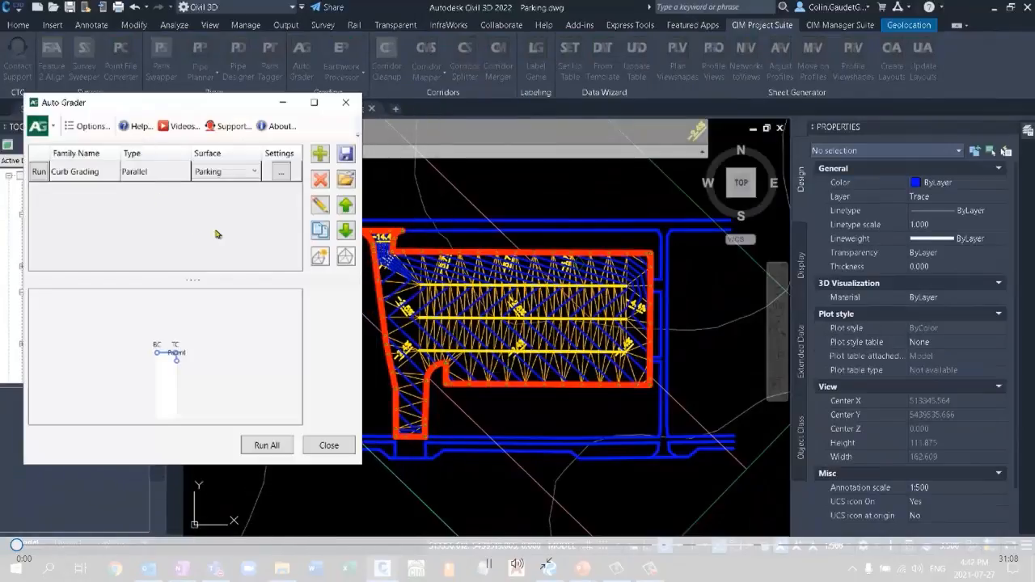
left_click(78, 173)
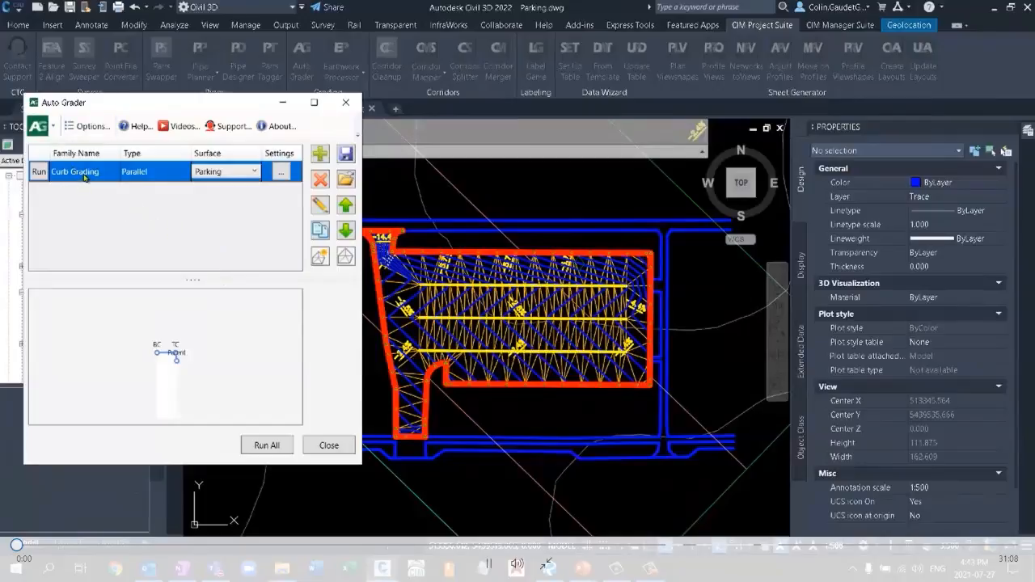
left_click(120, 198)
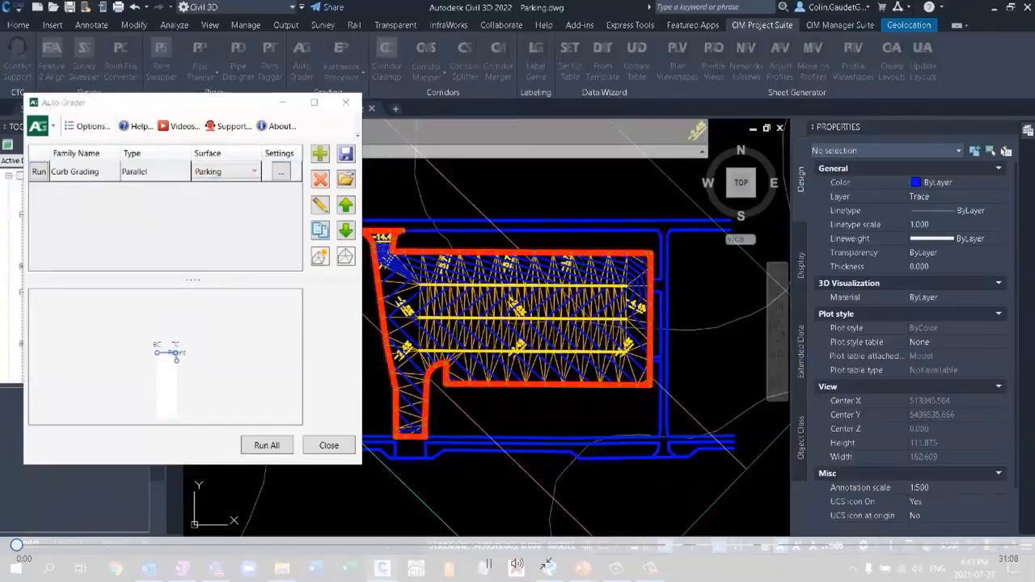
left_click_drag(0, 136, 253, 66)
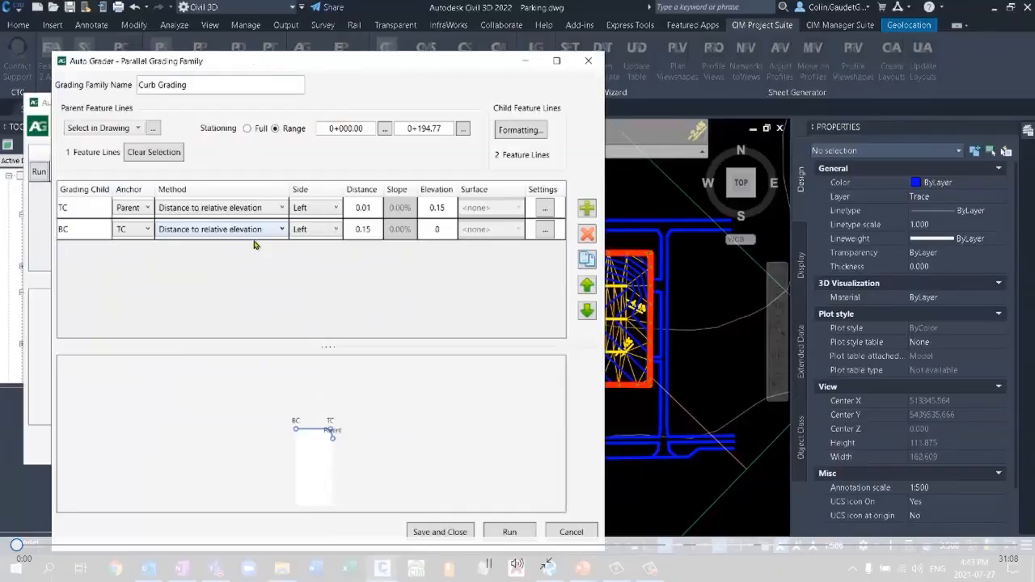
left_click(90, 211)
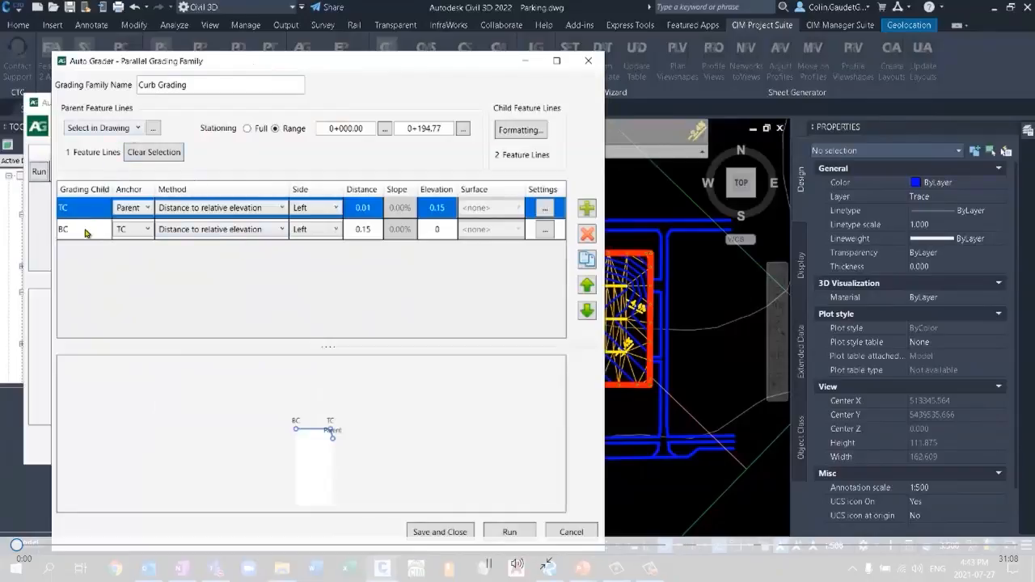
left_click(78, 232)
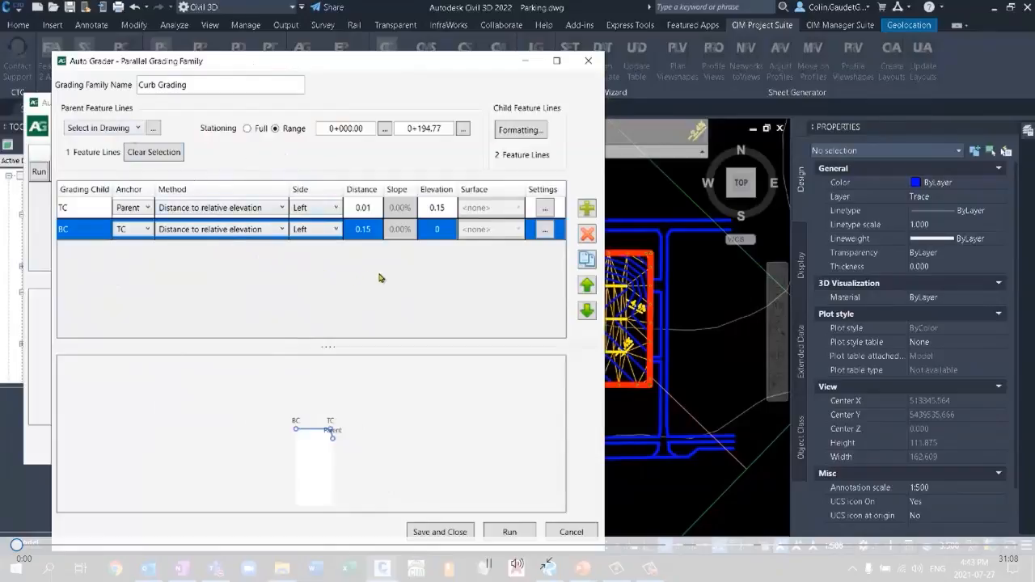
left_click(149, 209)
left_click(148, 210)
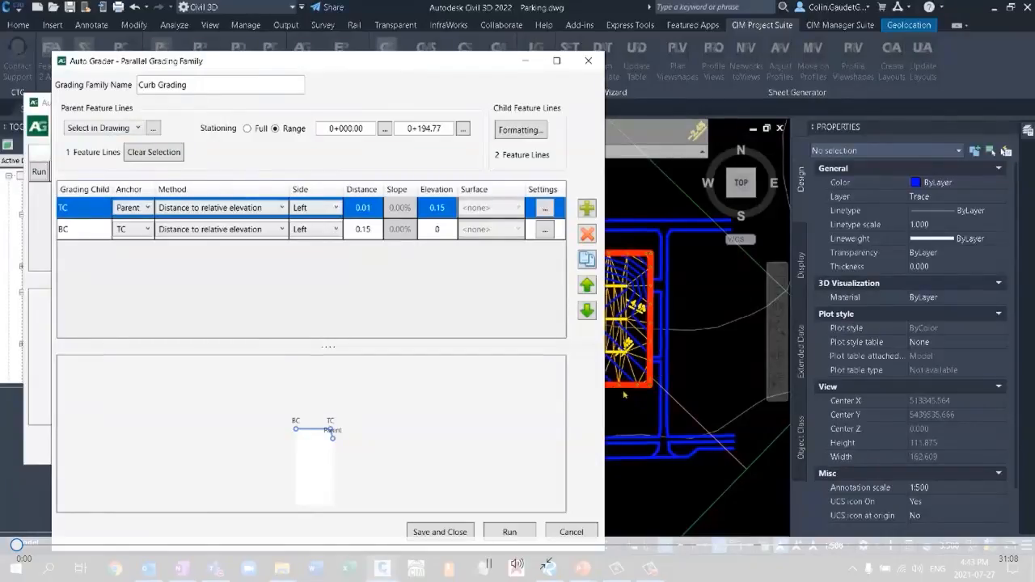
left_click(213, 209)
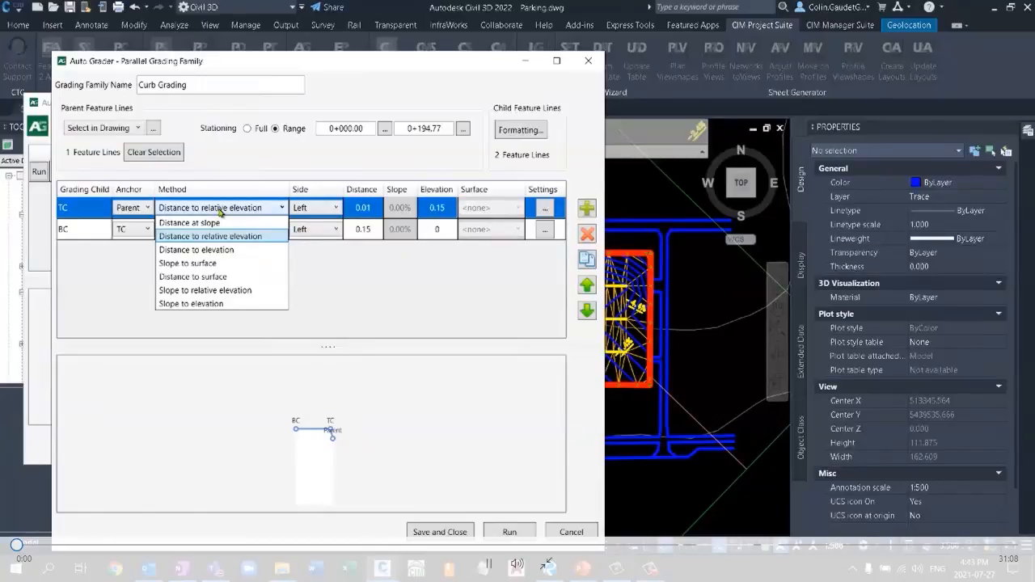
left_click(220, 209)
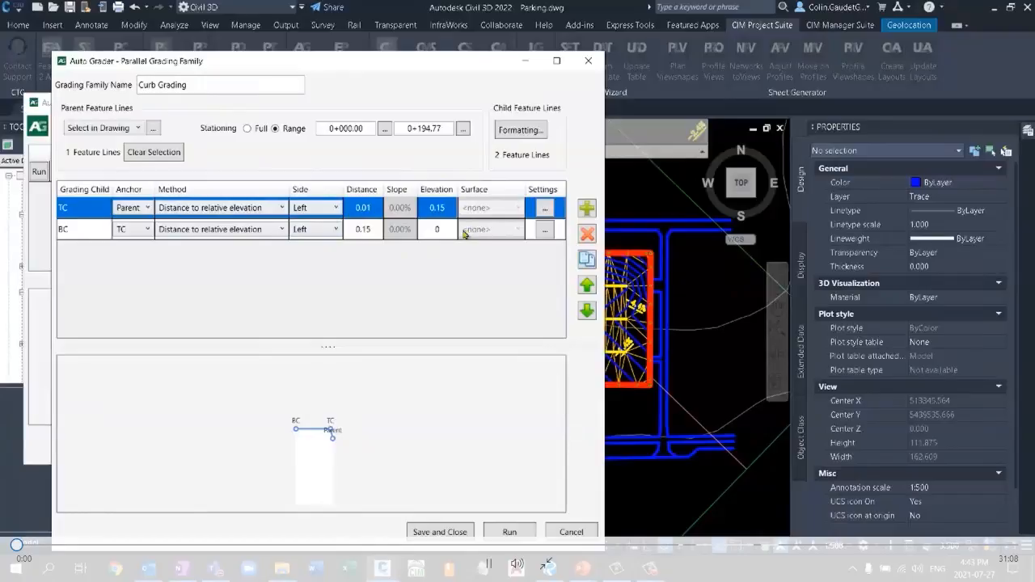
left_click(528, 134)
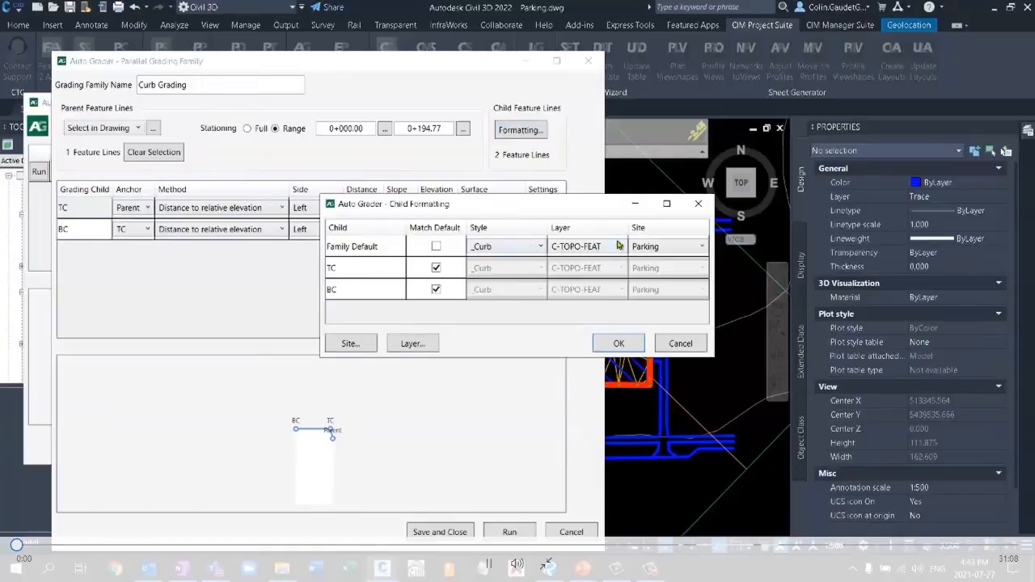
left_click(619, 344)
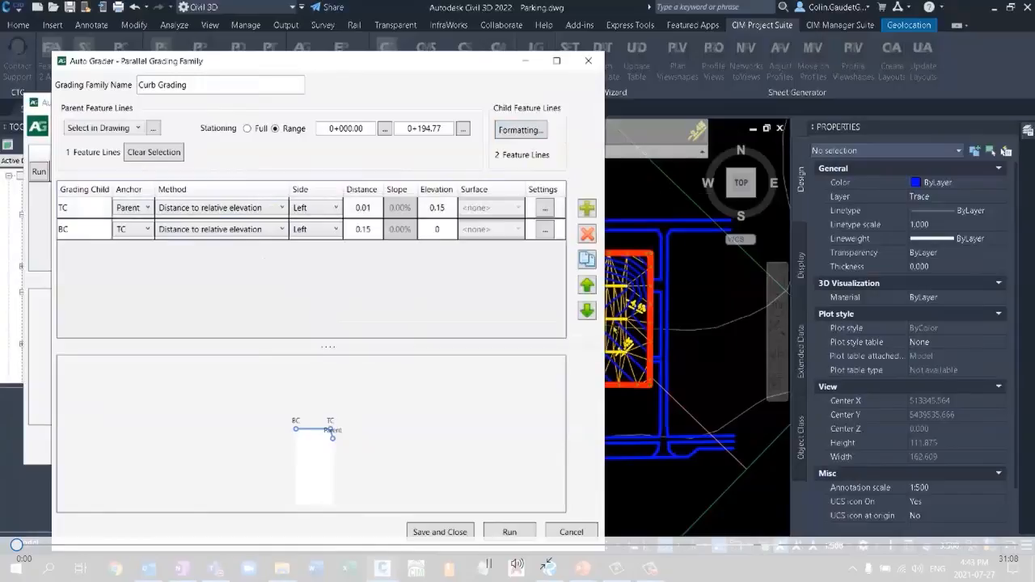
Save the Curb Grading family and run it to generate the curb feature lines on the Parking surface.
left_click(451, 533)
left_click(90, 178)
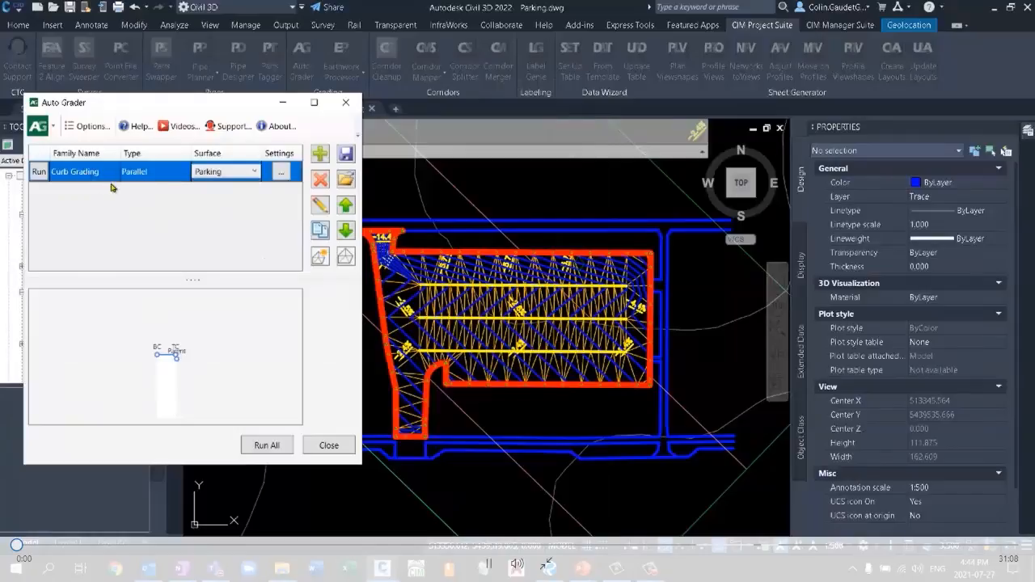
left_click(38, 173)
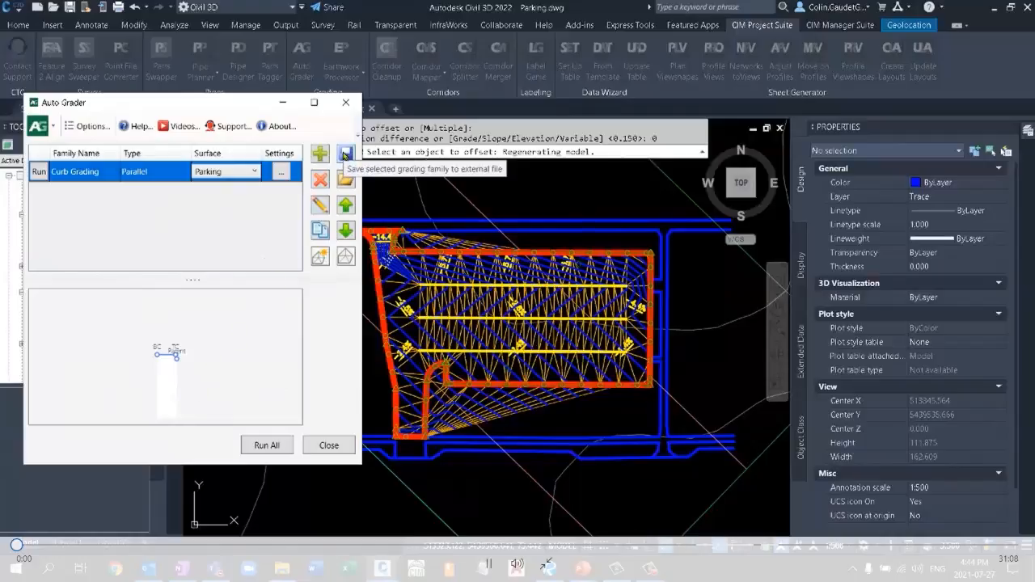
left_click(344, 155)
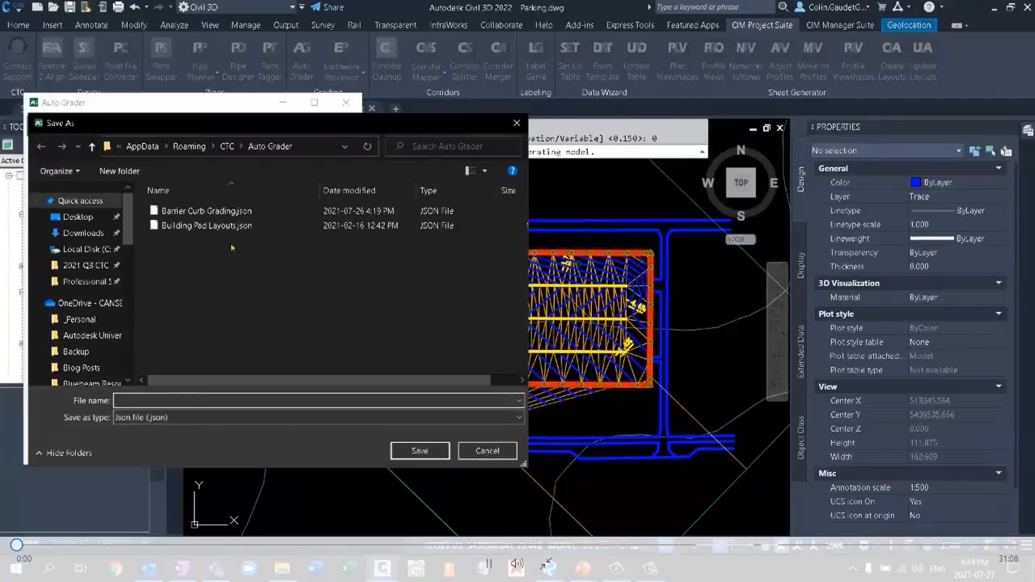
left_click(222, 212)
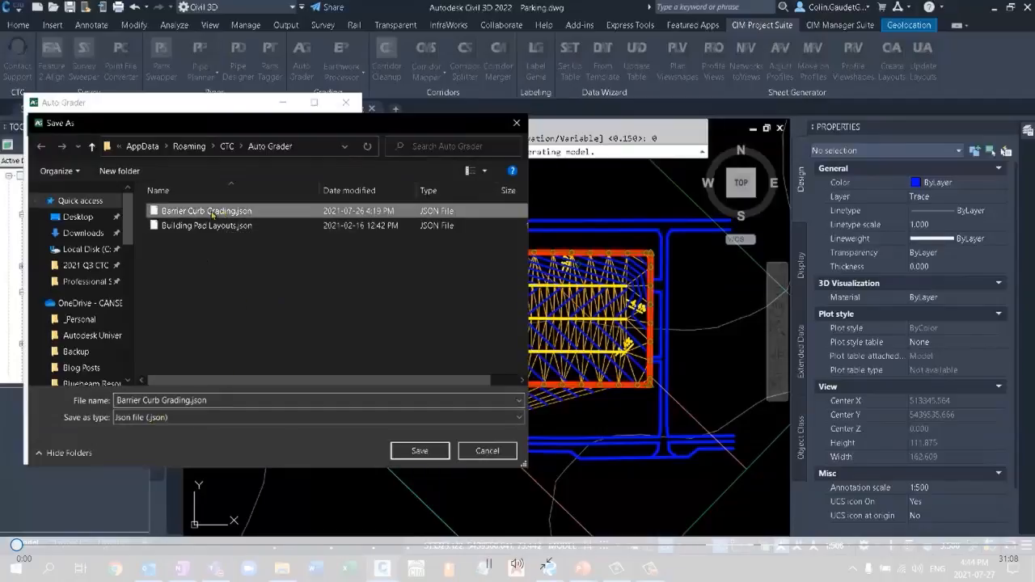
left_click(486, 451)
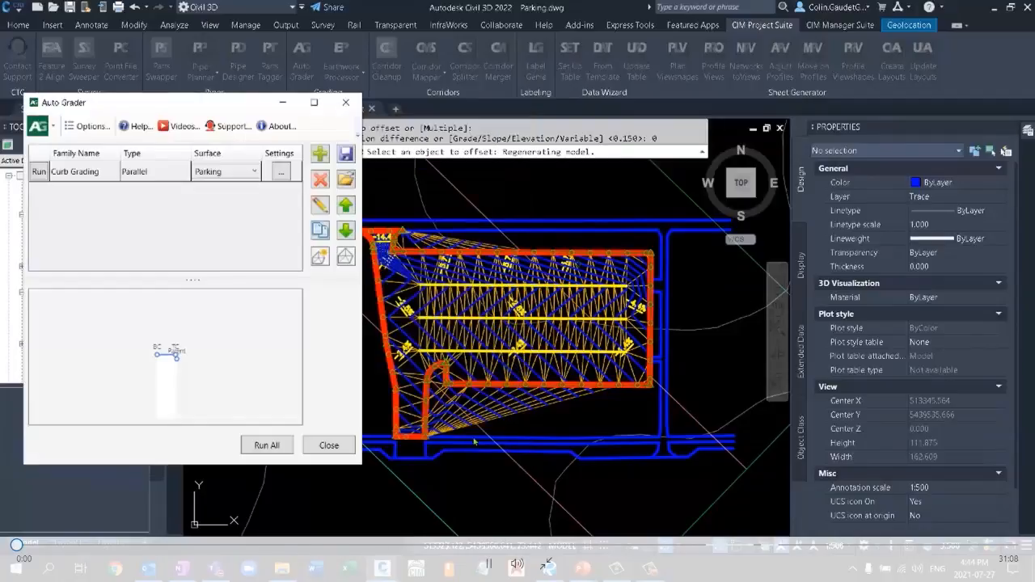
Close Auto Grader and inspect the generated curb feature lines along the south and east edges of the parking lot.
left_click(329, 446)
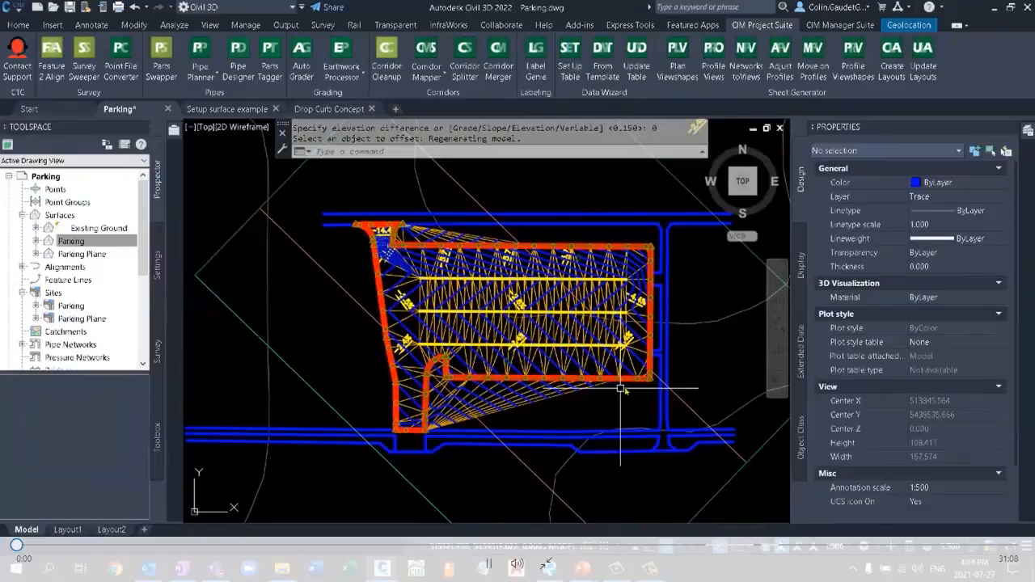
scroll(603, 385, "up", 7)
scroll(624, 430, "up", 7)
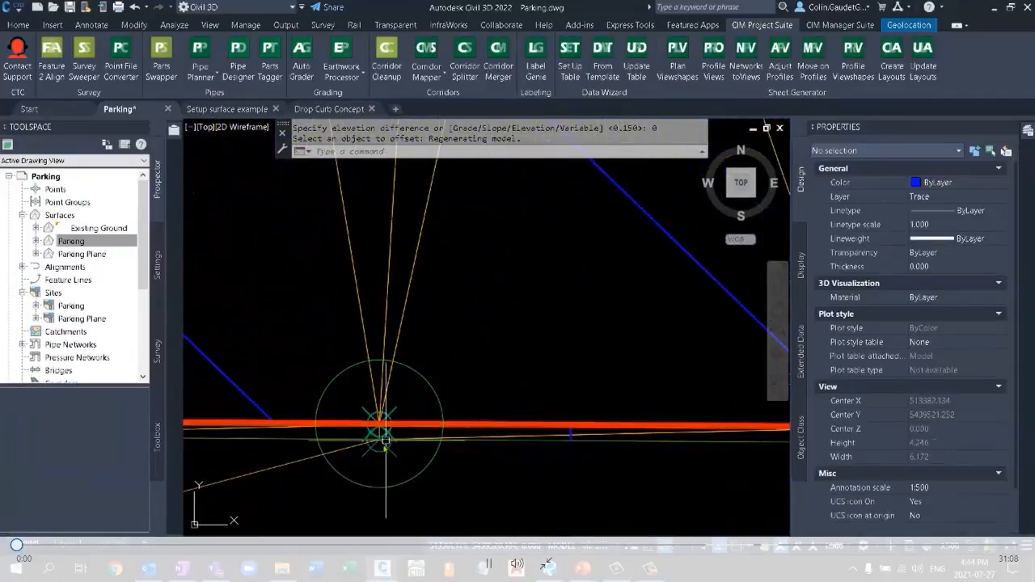
scroll(380, 441, "down", 4)
middle_click_drag(703, 334, 702, 480)
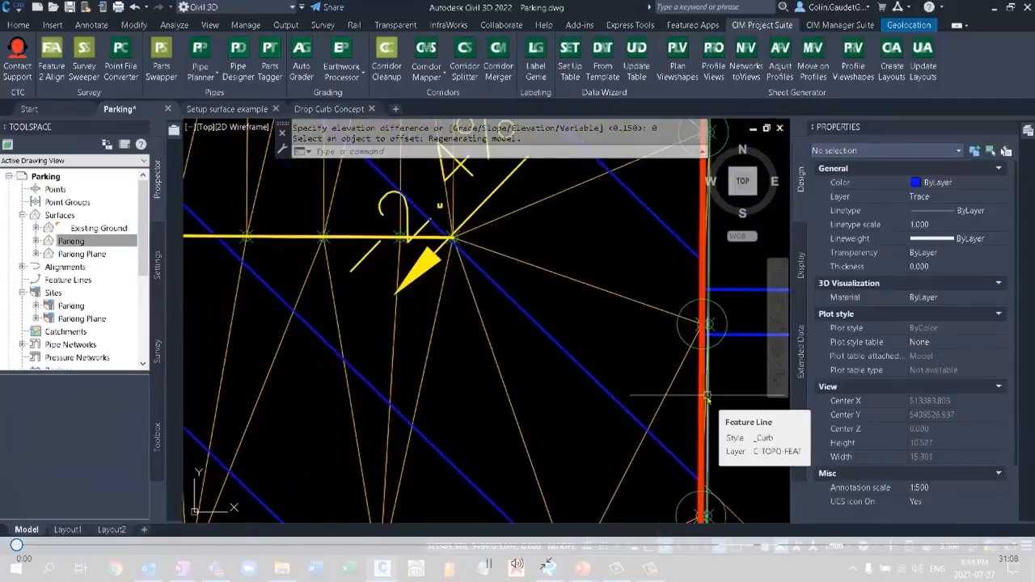
scroll(689, 390, "down", 3)
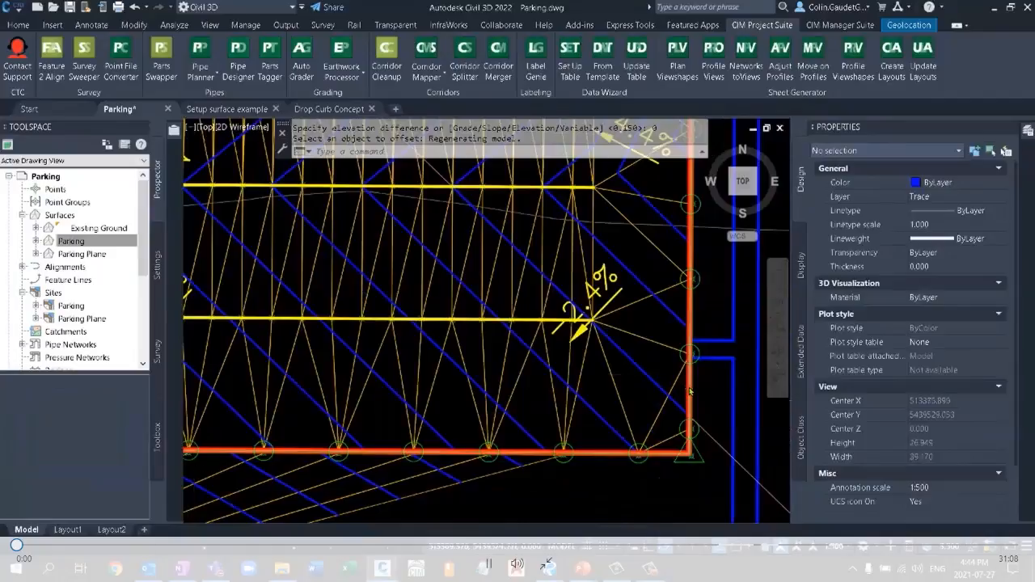
scroll(689, 388, "down", 5)
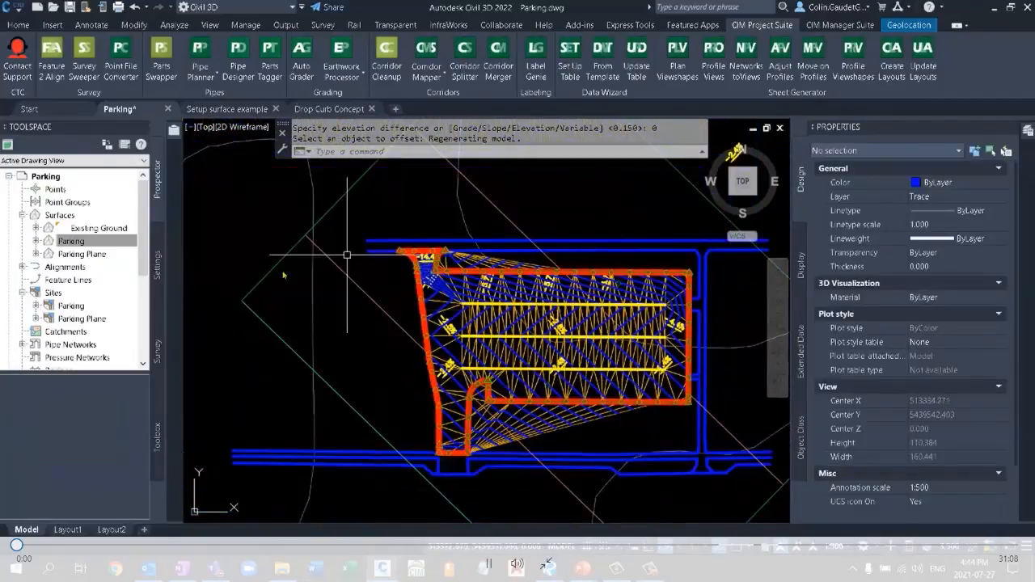
Switch to the Setup surface example drawing and examine the yellow setup grid's outer and interior feature lines.
left_click(231, 108)
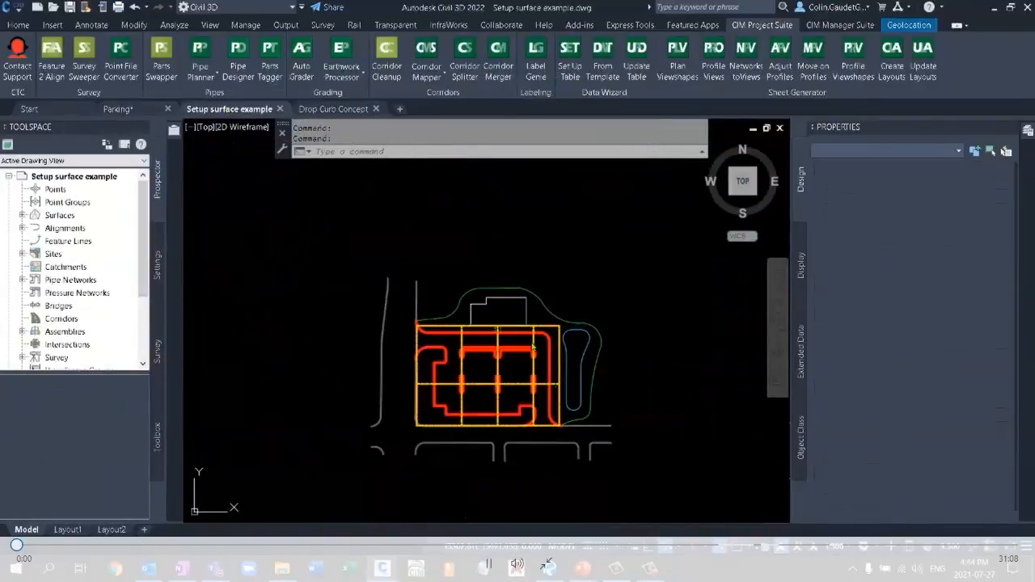
left_click(444, 332)
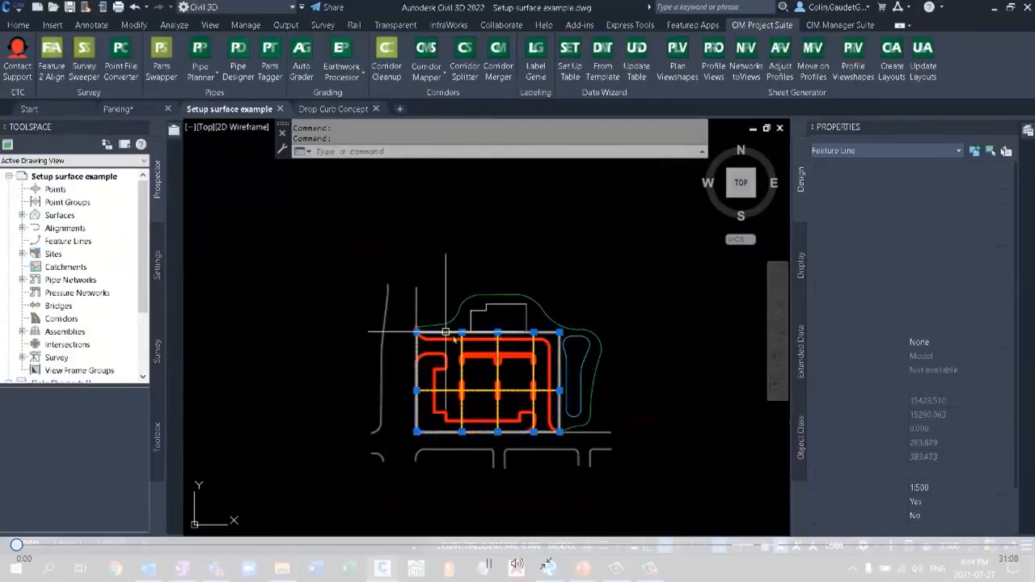
left_click(462, 372)
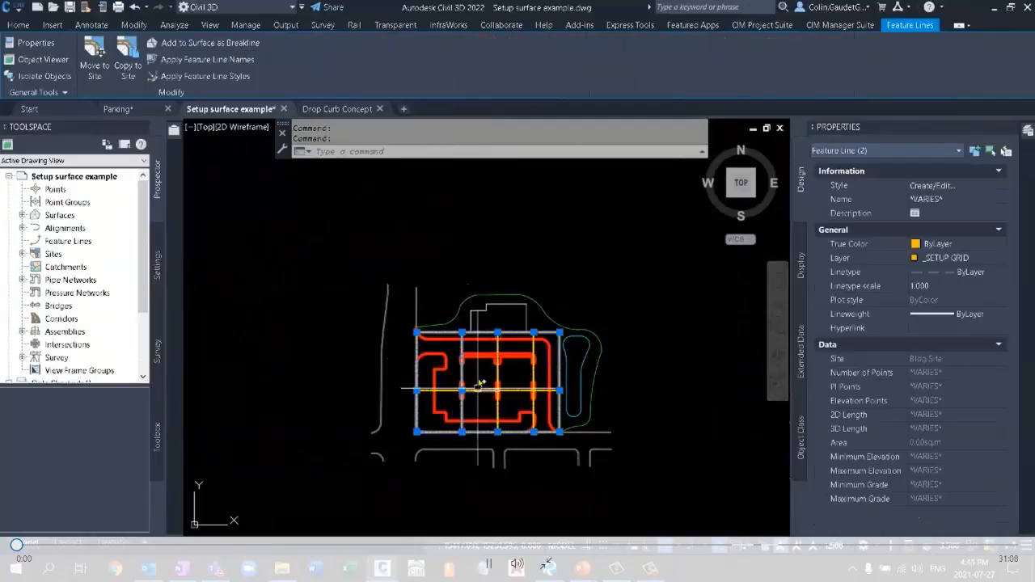
key("Escape")
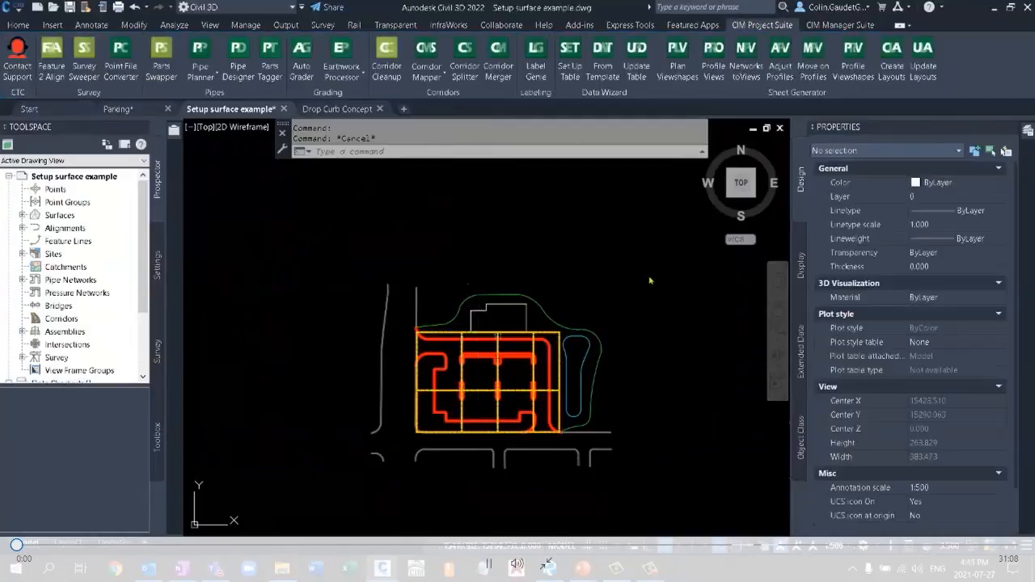
Turn off the _SETUP GRID layer by picking the yellow grid in the drawing.
left_click(18, 24)
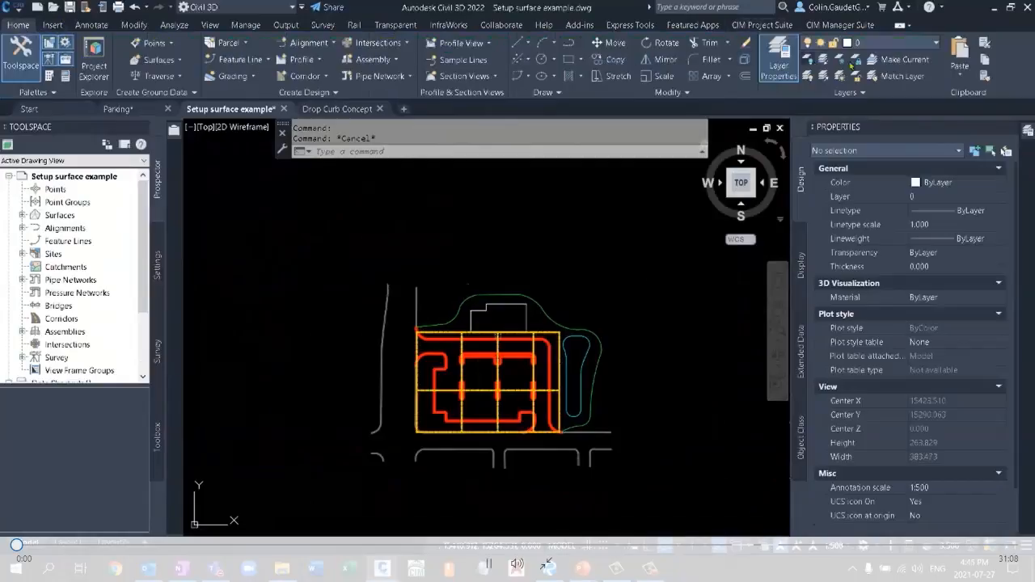
left_click(807, 59)
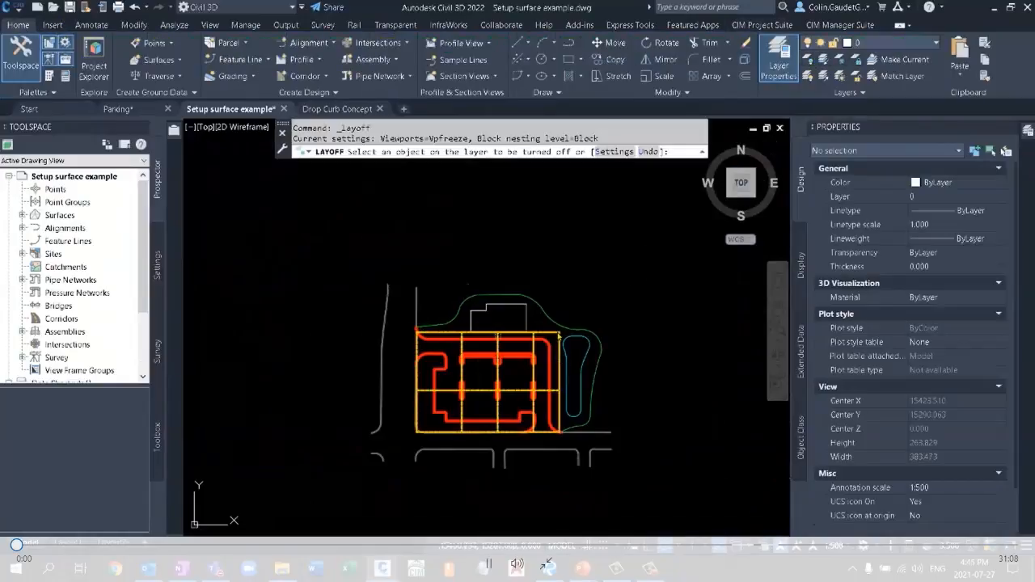
left_click(559, 335)
key("Escape")
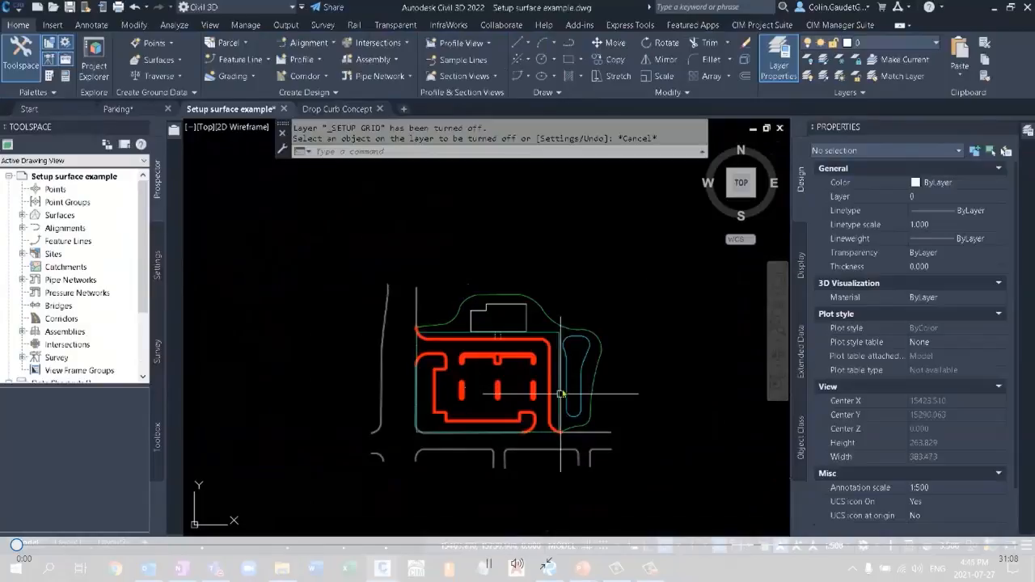
Review and save Auto Grader's Bldg Site Curb family, and run it to generate the curb feature lines on the Bldg Site FG surface.
scroll(561, 394, "up", 4)
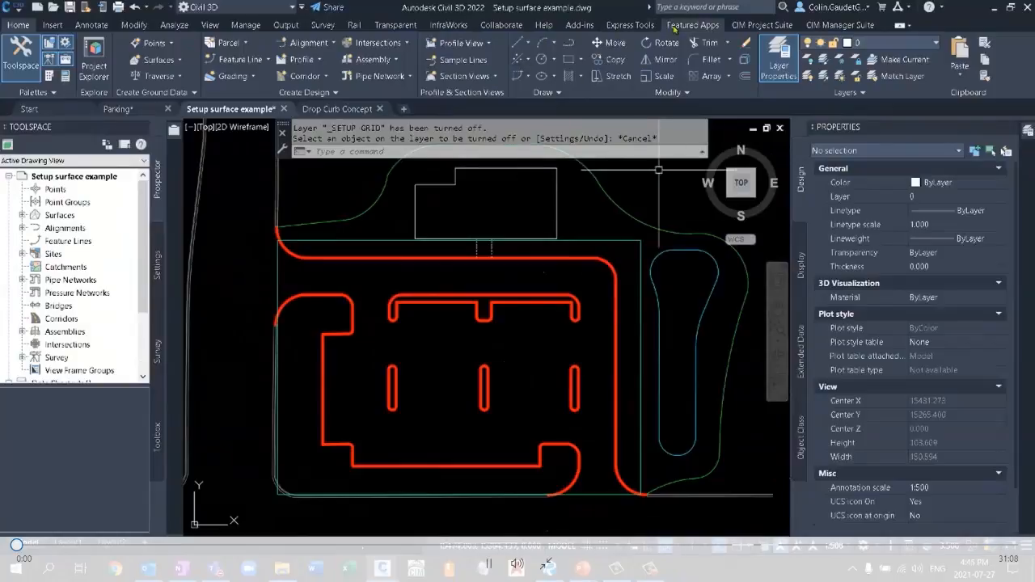
left_click(763, 25)
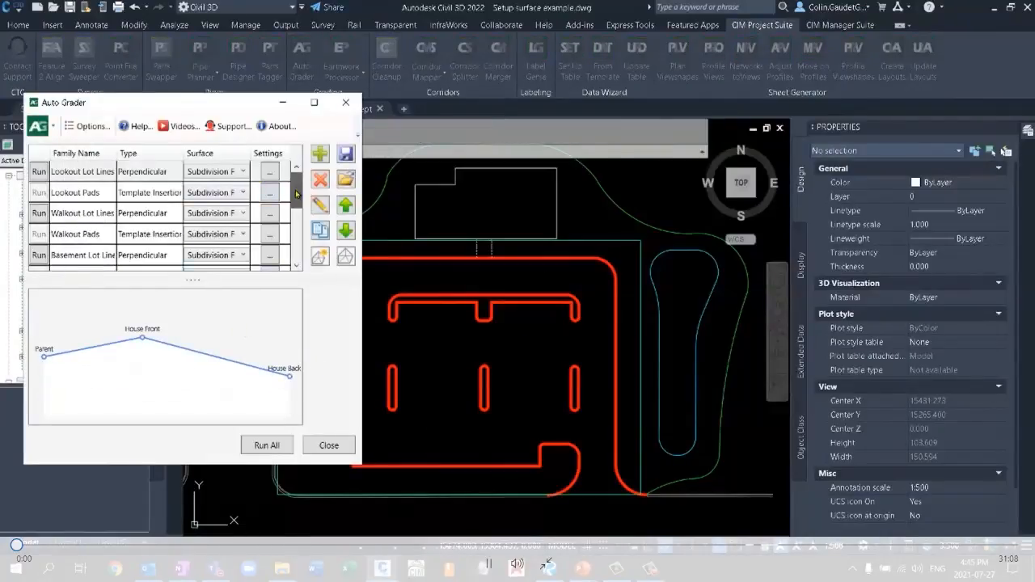
scroll(287, 226, "down", 3)
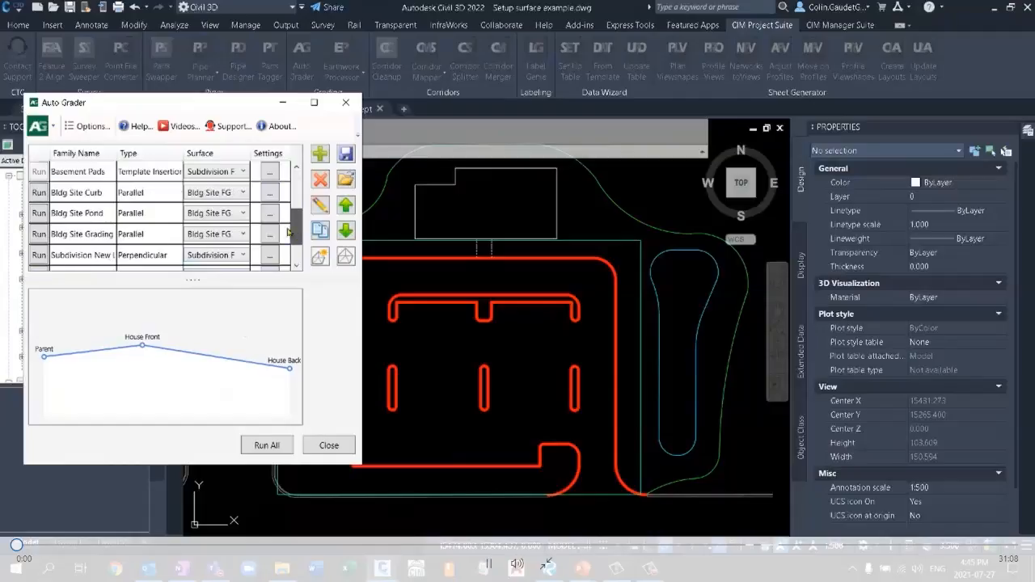
left_click(98, 195)
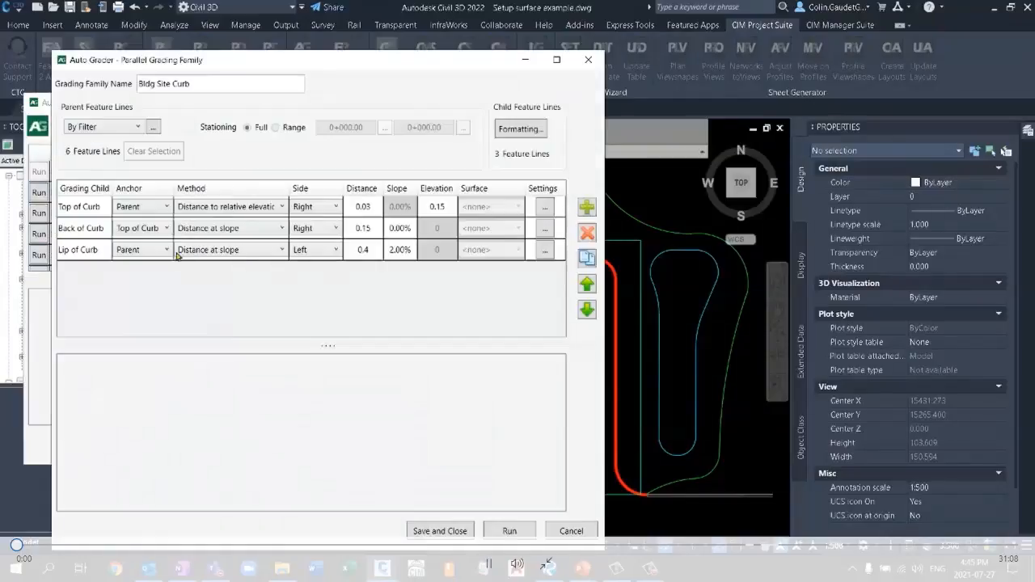
left_click_drag(367, 68, 343, 63)
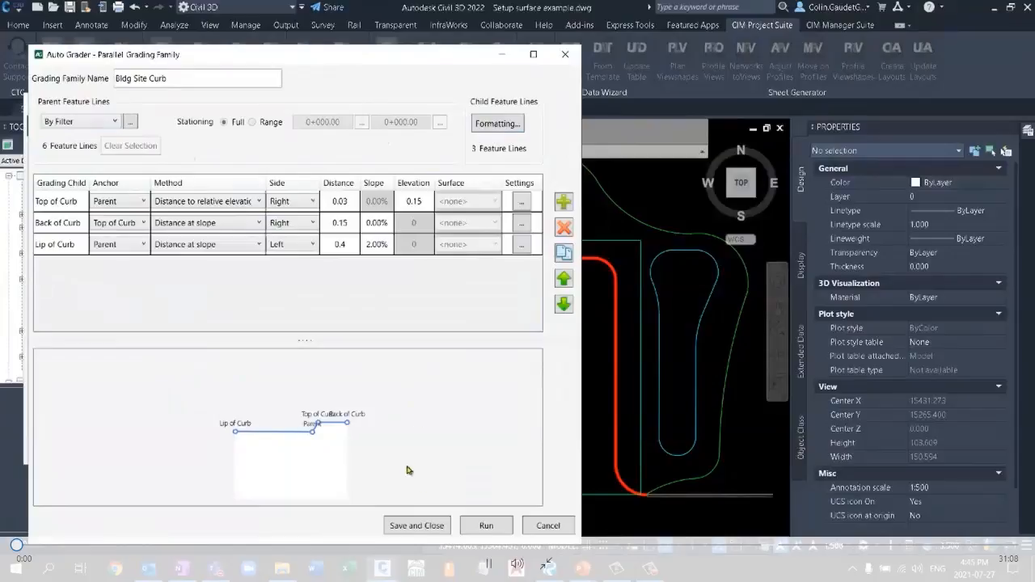
left_click(429, 527)
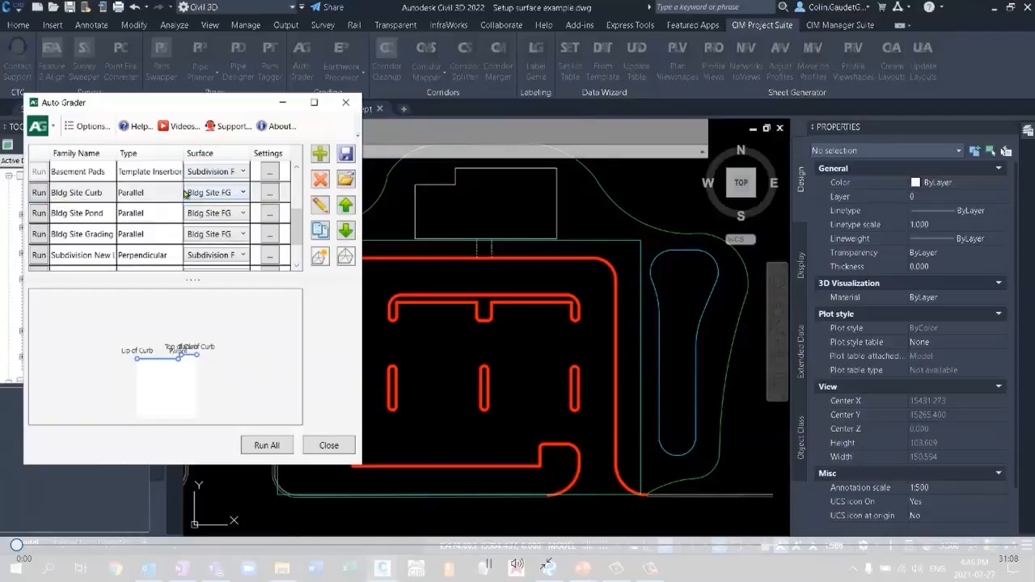
left_click(39, 192)
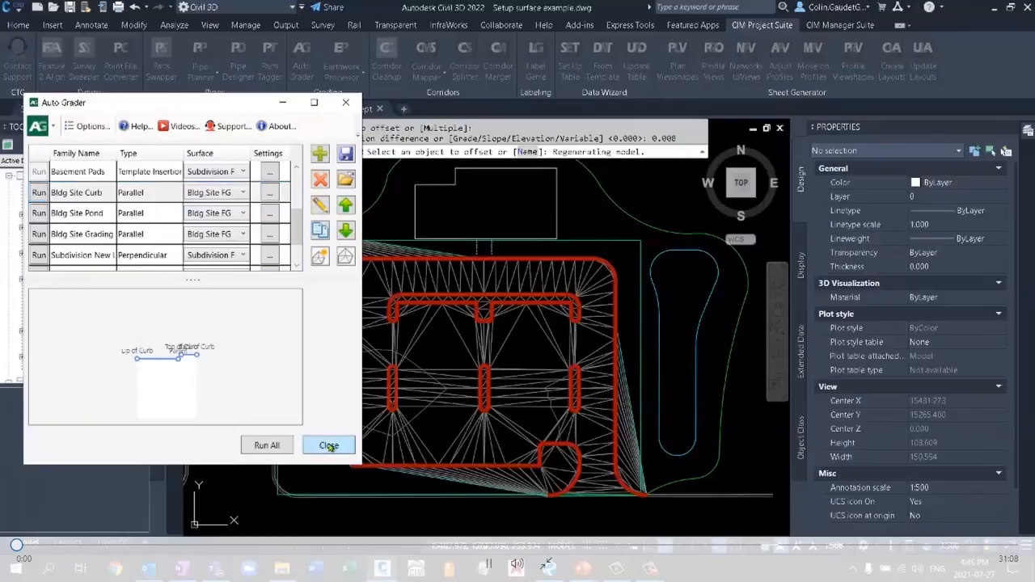
Close Auto Grader and stretch the north end of the curb gutter feature line's northeast corner curve outward to the northeast.
left_click(330, 453)
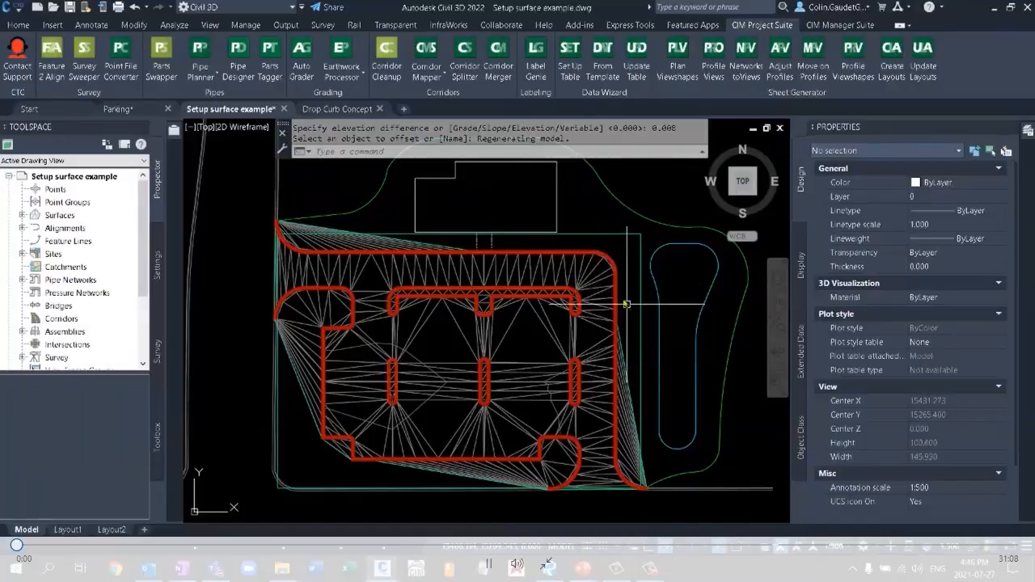
scroll(627, 304, "up", 4)
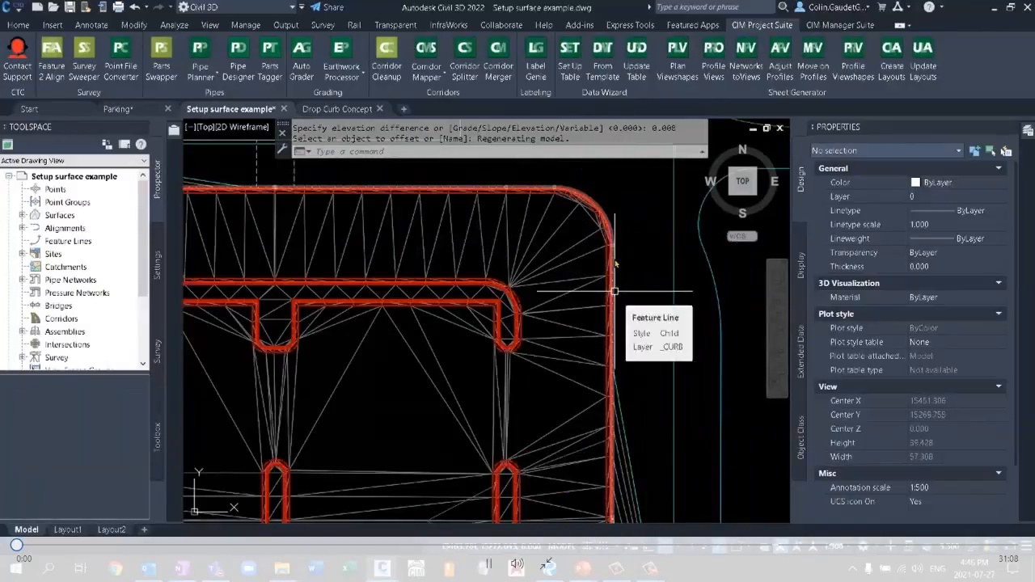
mouse_move(498, 347)
middle_mouse_down()
mouse_move(695, 267)
mouse_move(720, 247)
mouse_move(485, 329)
mouse_move(412, 413)
middle_mouse_up()
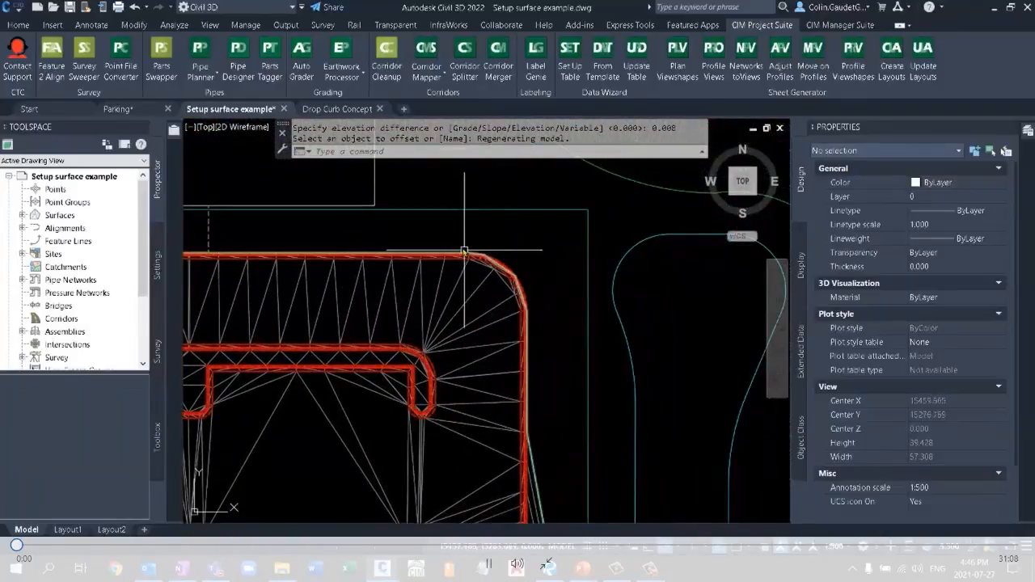
scroll(464, 250, "up", 12)
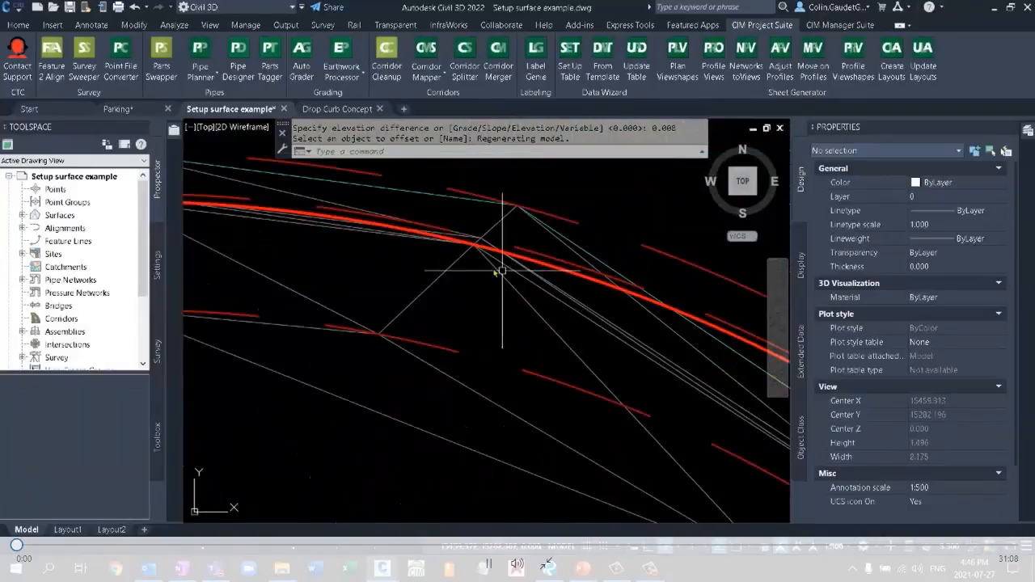
left_click(545, 263)
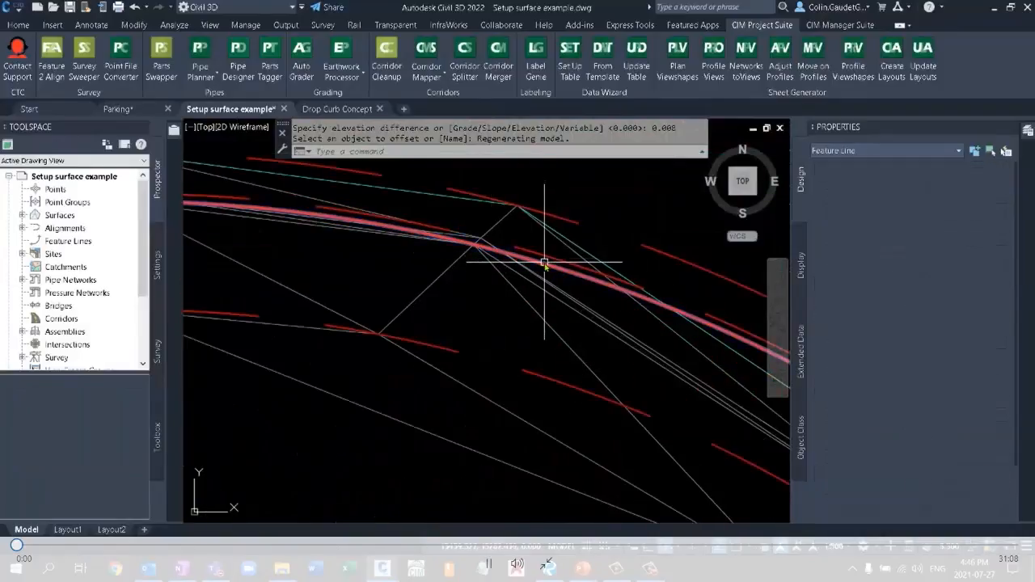
scroll(518, 267, "down", 3)
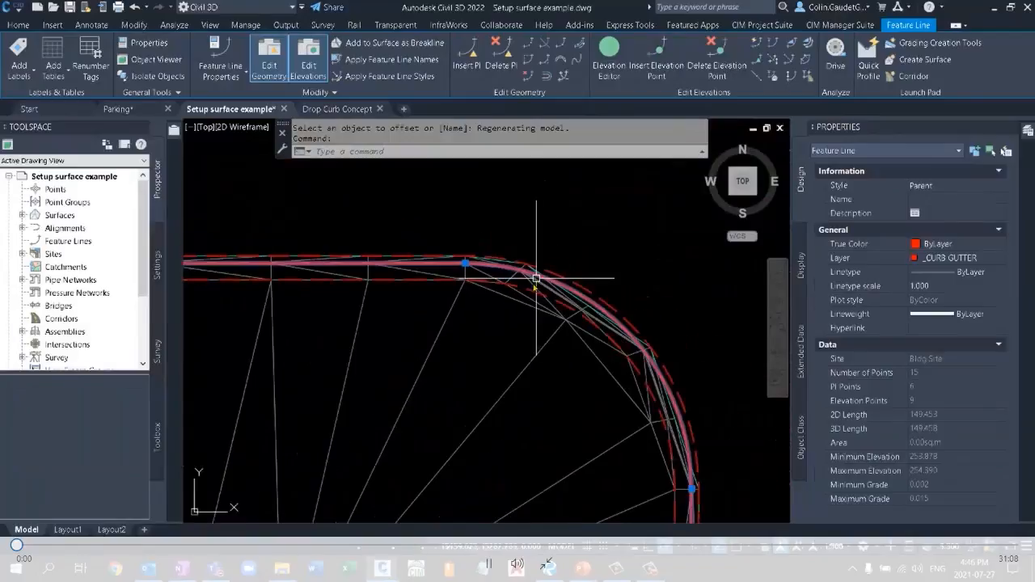
scroll(419, 323, "down", 2)
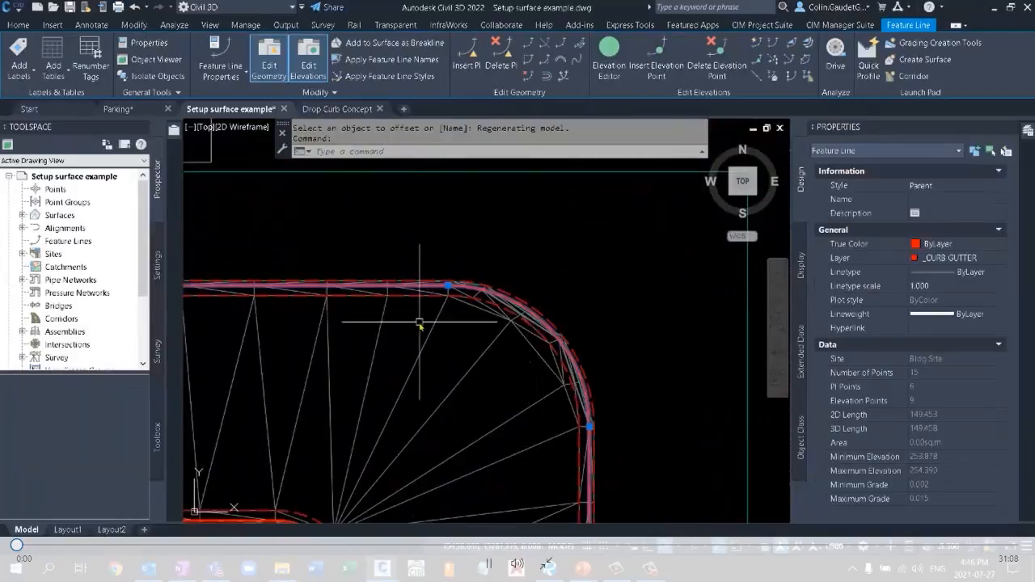
scroll(419, 323, "down", 2)
left_click(436, 299)
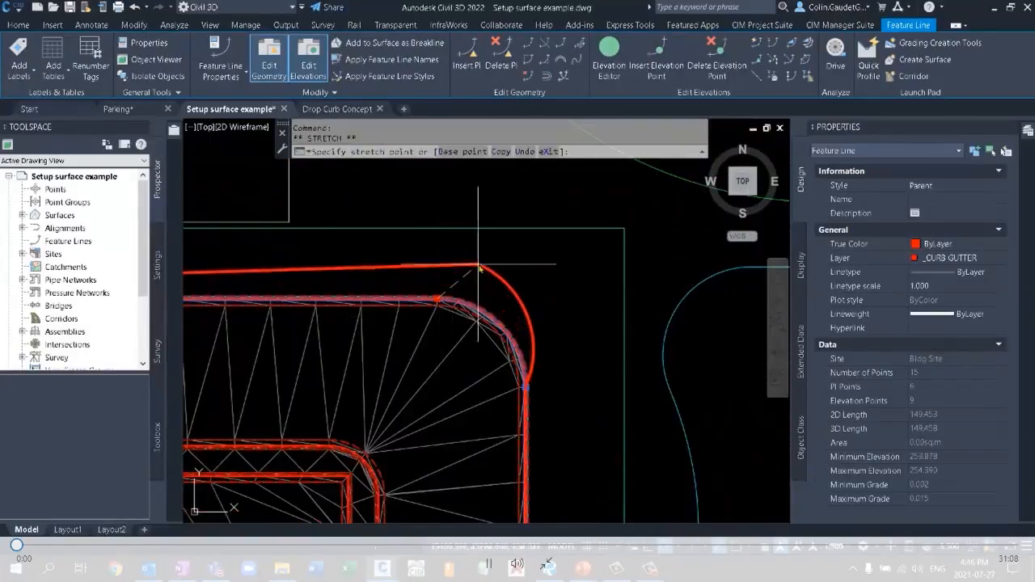
left_click(478, 264)
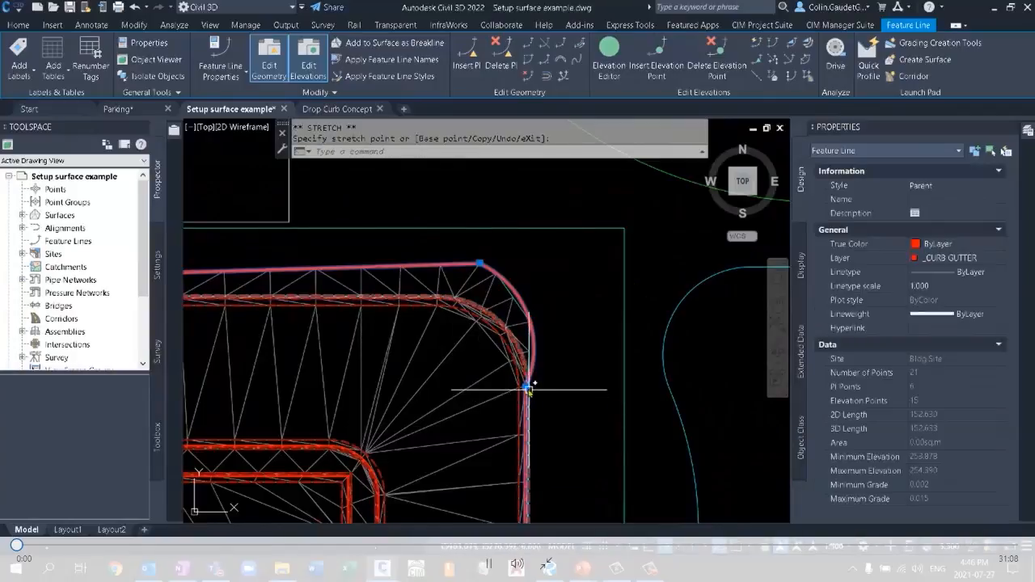
Stretch the east end of the same corner curve outward to the east and deselect the gutter feature line.
left_click(527, 387)
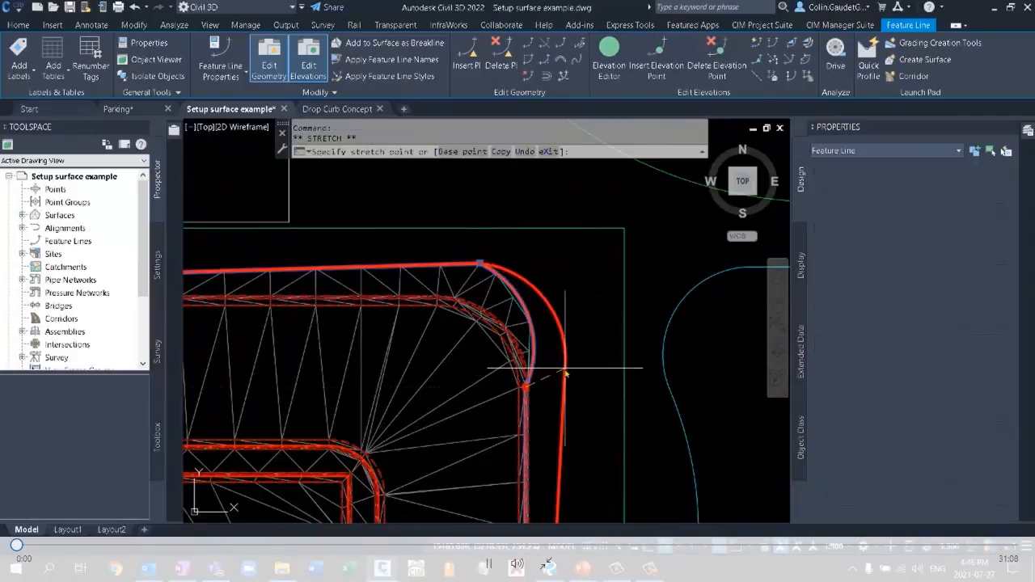
left_click(565, 371)
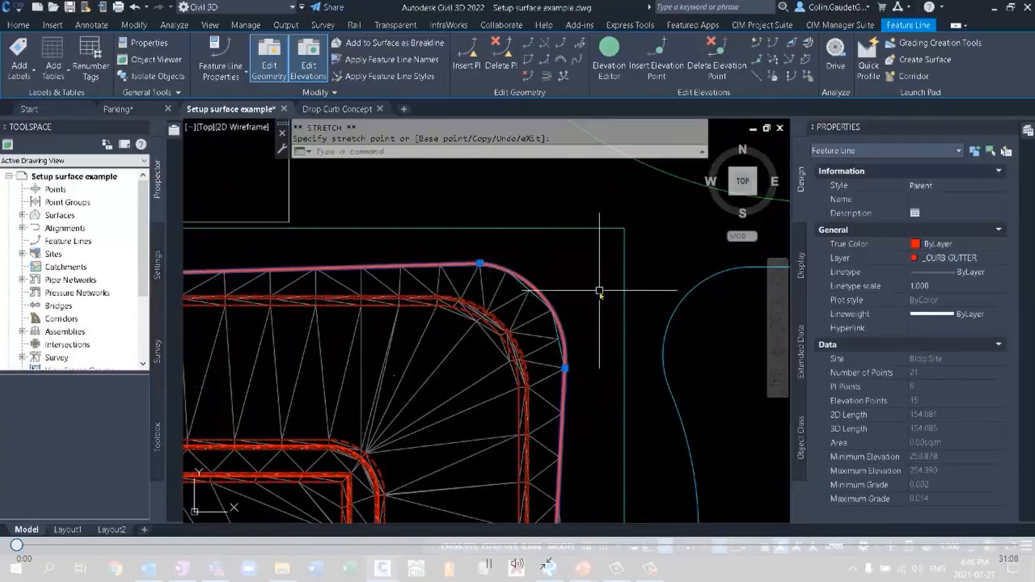
scroll(596, 296, "down", 2)
key("Escape")
key("Escape")
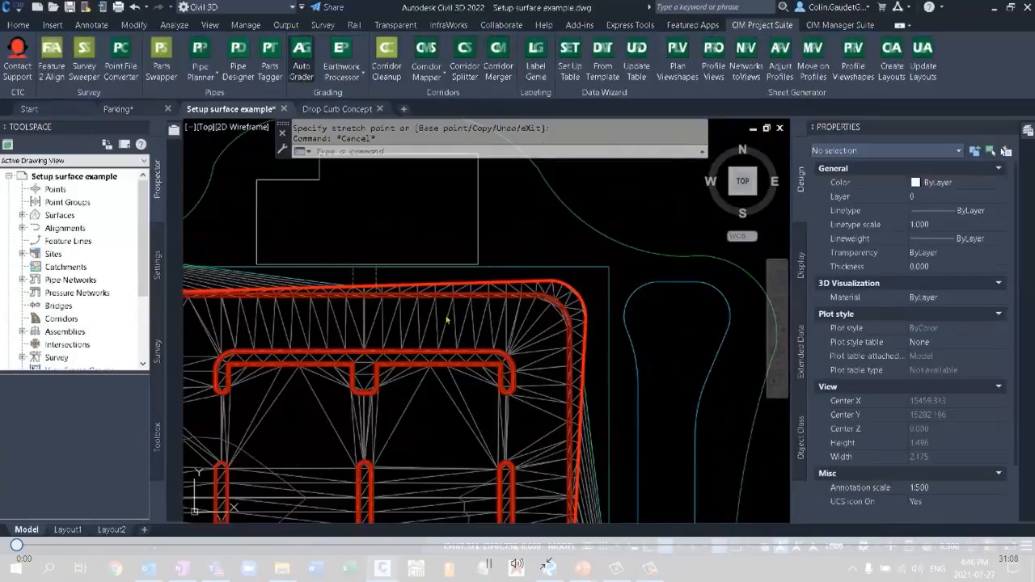
Rerun Auto Grader's Bldg Site Curb family to rebuild the curb feature lines along the stretched gutter line.
left_click(301, 59)
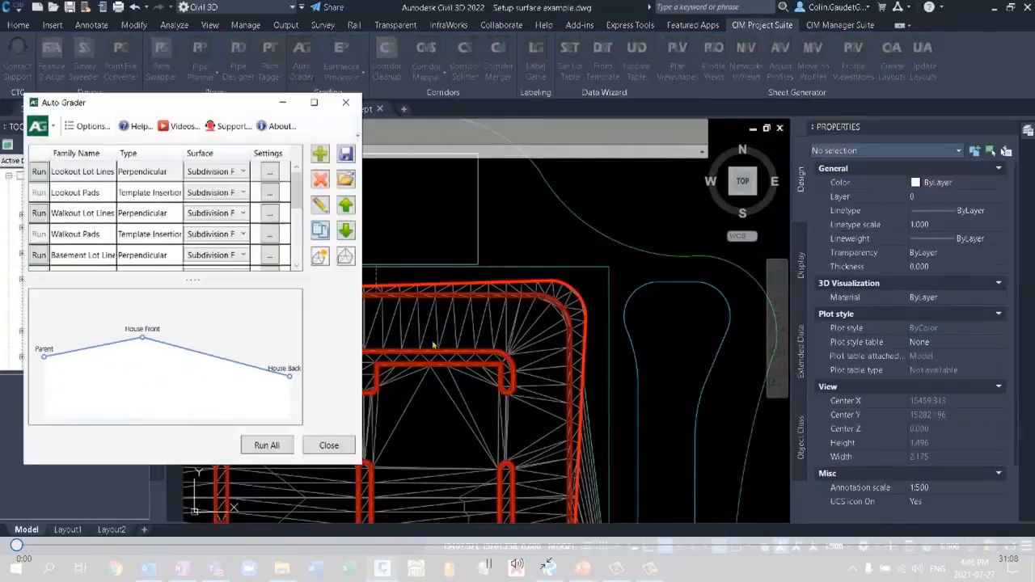
scroll(85, 236, "down", 3)
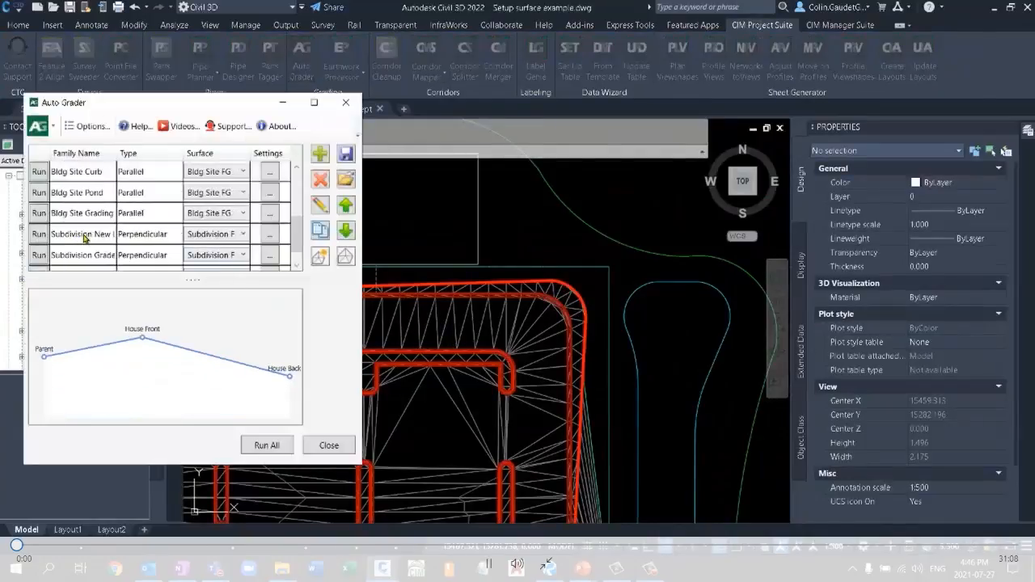
left_click(80, 174)
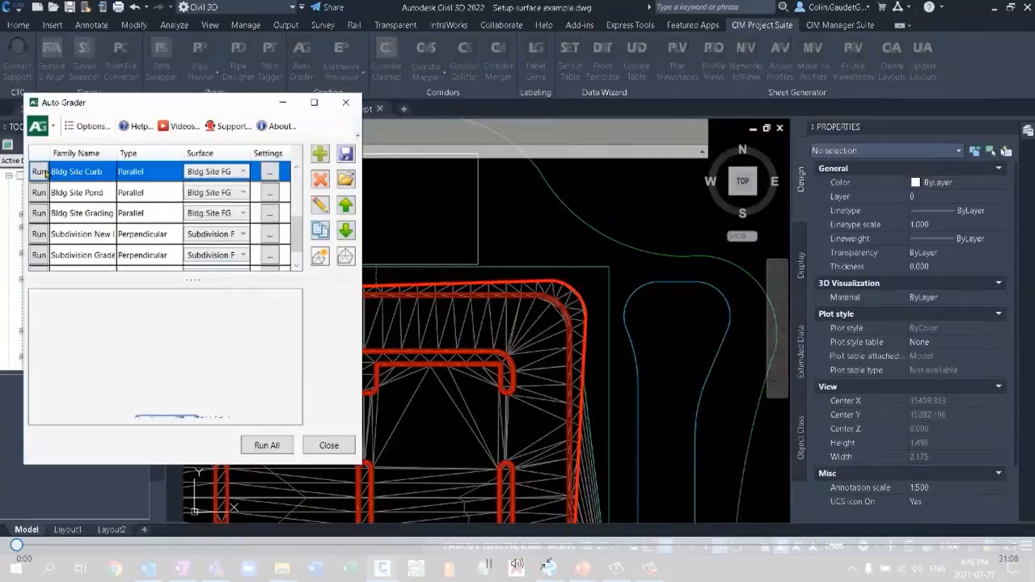
left_click(39, 171)
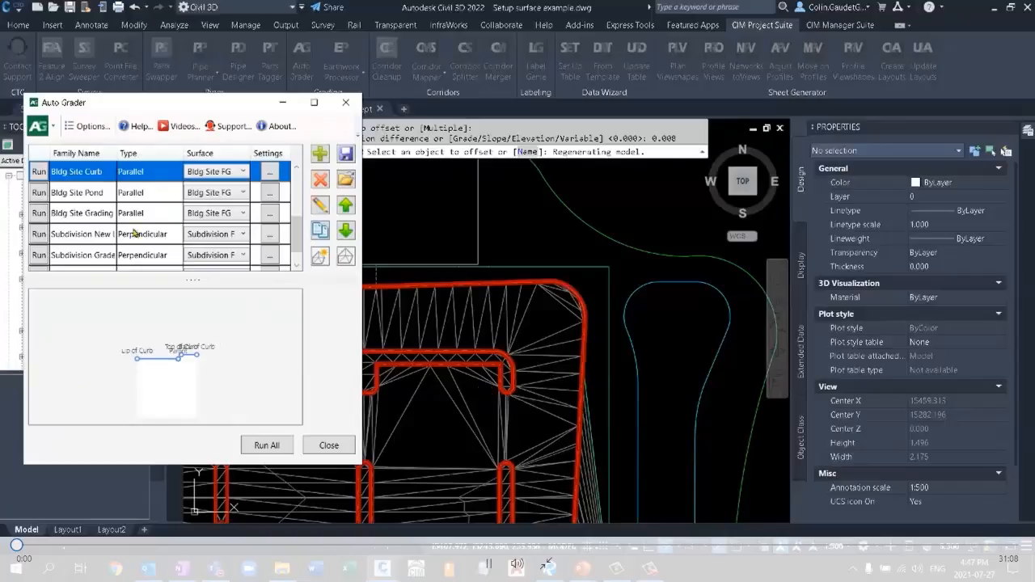
Open the Bldg Site Pond grading family for editing and keep its parent feature lines chosen By Filter.
left_click(92, 193)
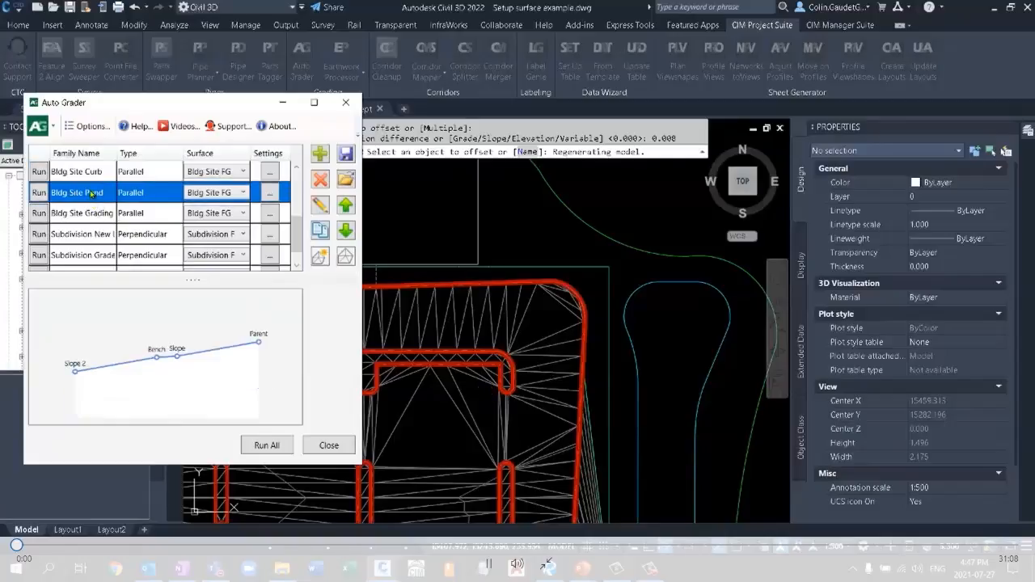
left_click(250, 446)
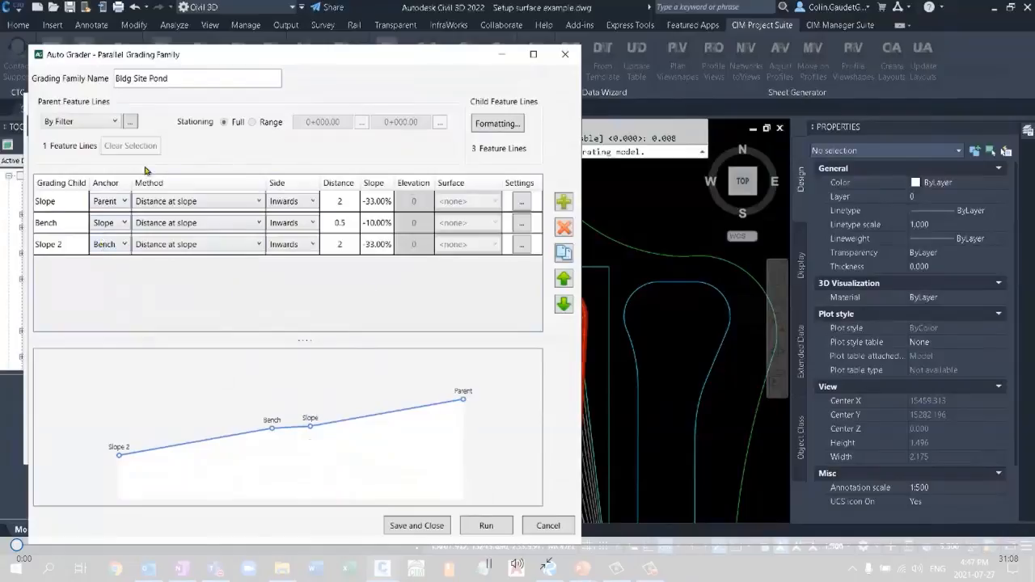
left_click(61, 123)
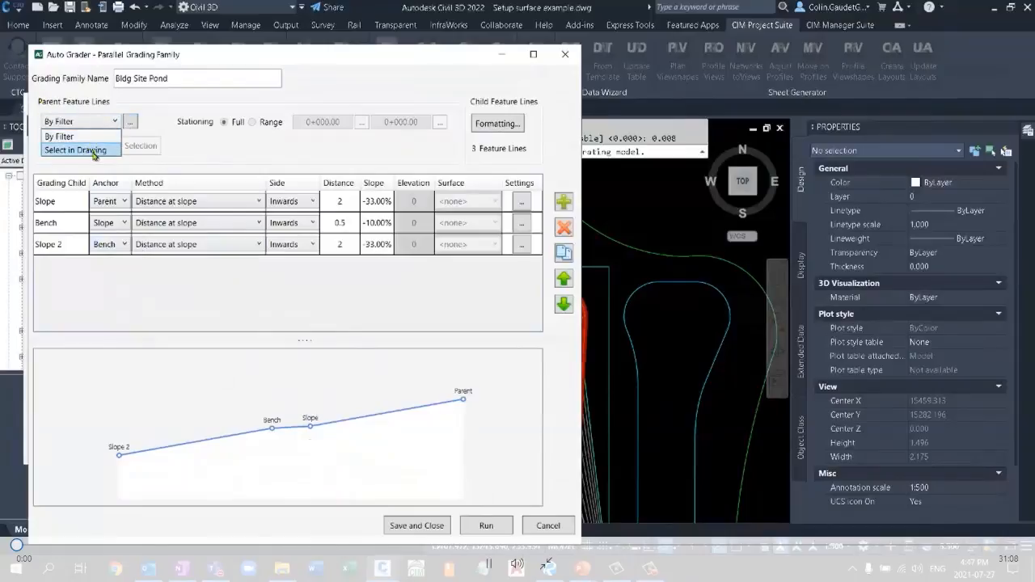
left_click(102, 137)
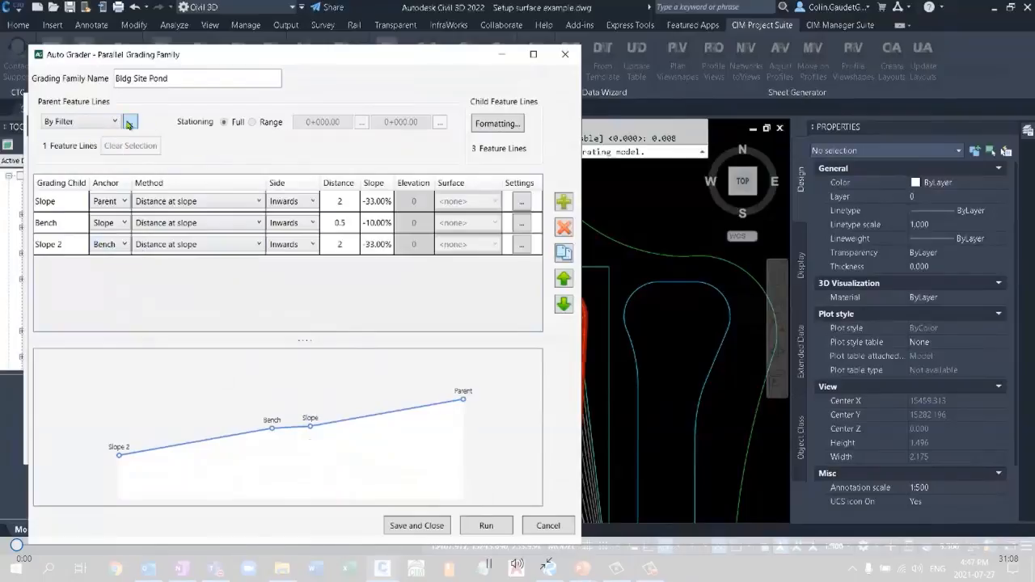
Reset the parent filter's included layer to _SITE POND by picking the pond feature line, and run the pond family.
left_click(128, 122)
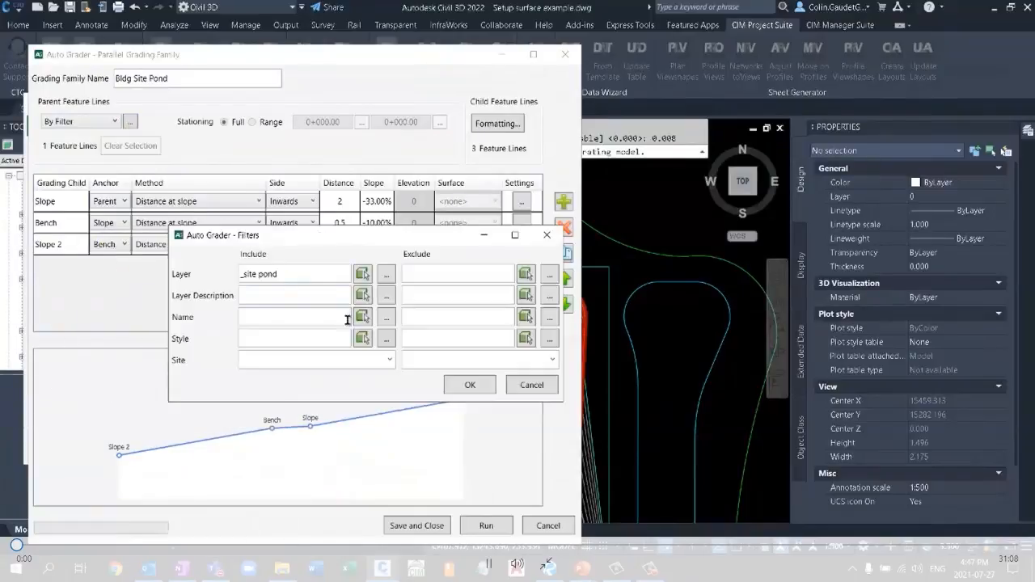
left_click(308, 272)
key("Delete")
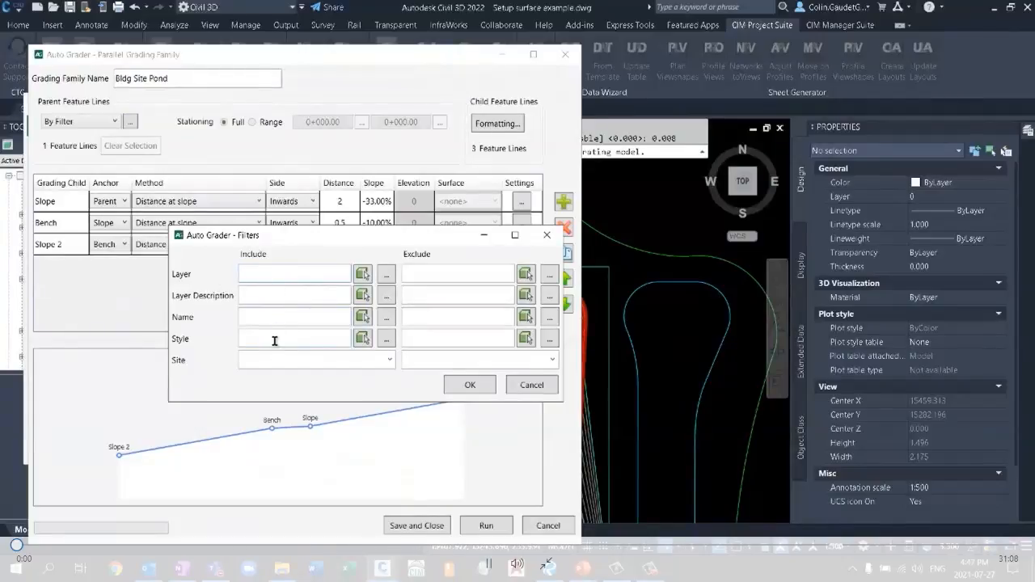
left_click(362, 274)
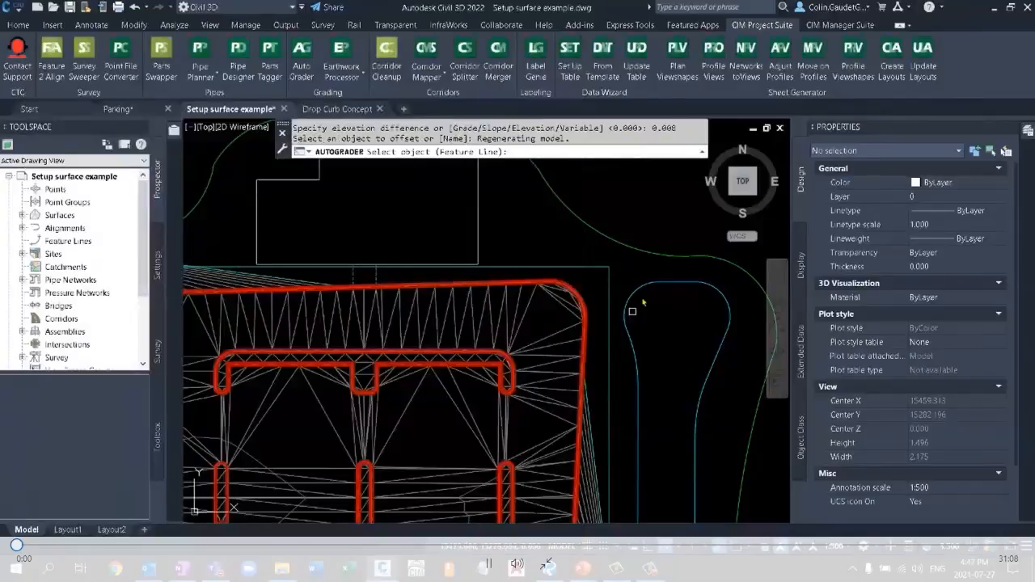
scroll(677, 326, "down", 5)
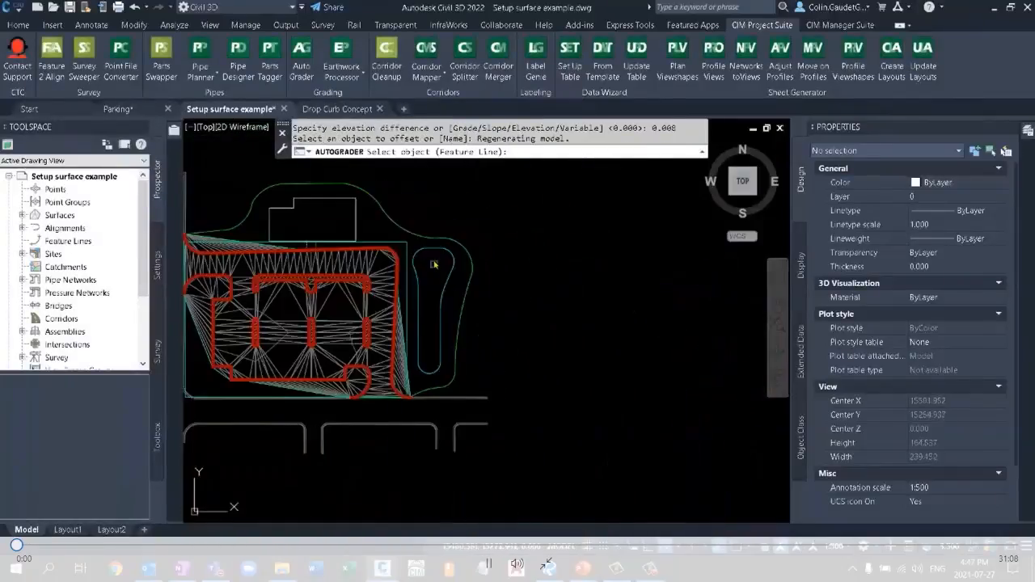
left_click(433, 264)
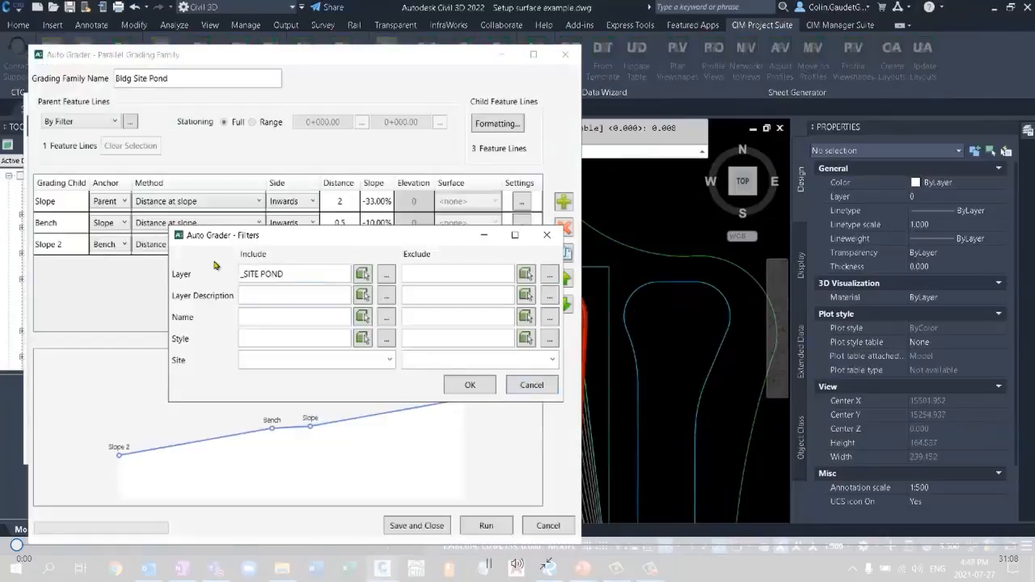
left_click(469, 386)
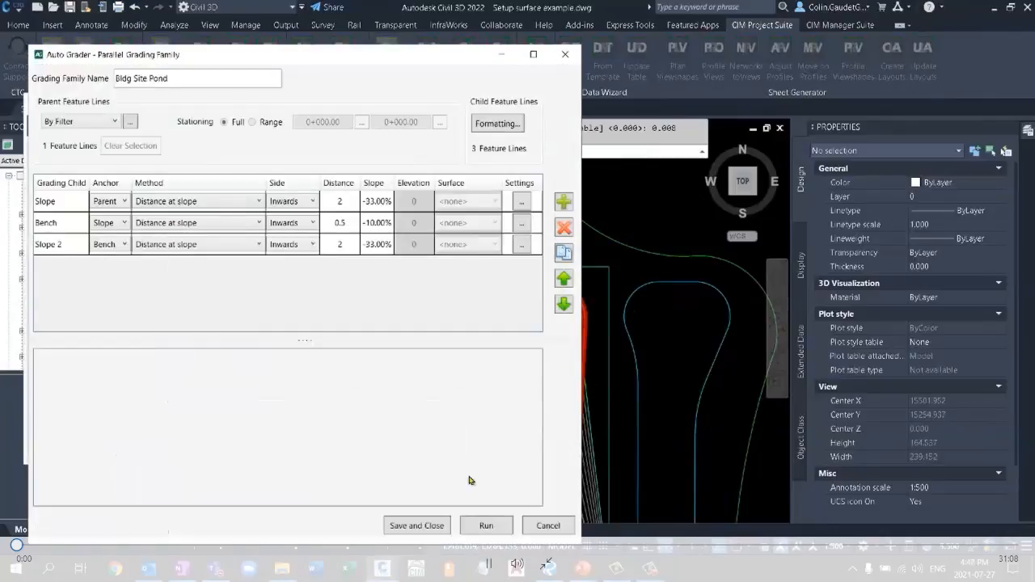
left_click(486, 526)
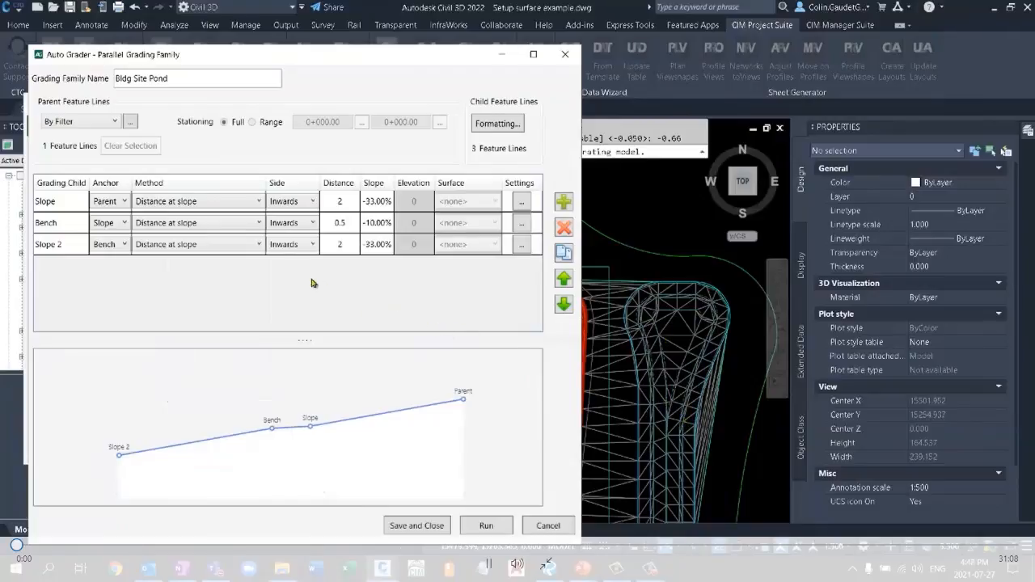
Set the Bench distance to 0.25 and the Slope 2 distance to 1.5, and rerun the pond grading.
left_click(344, 247)
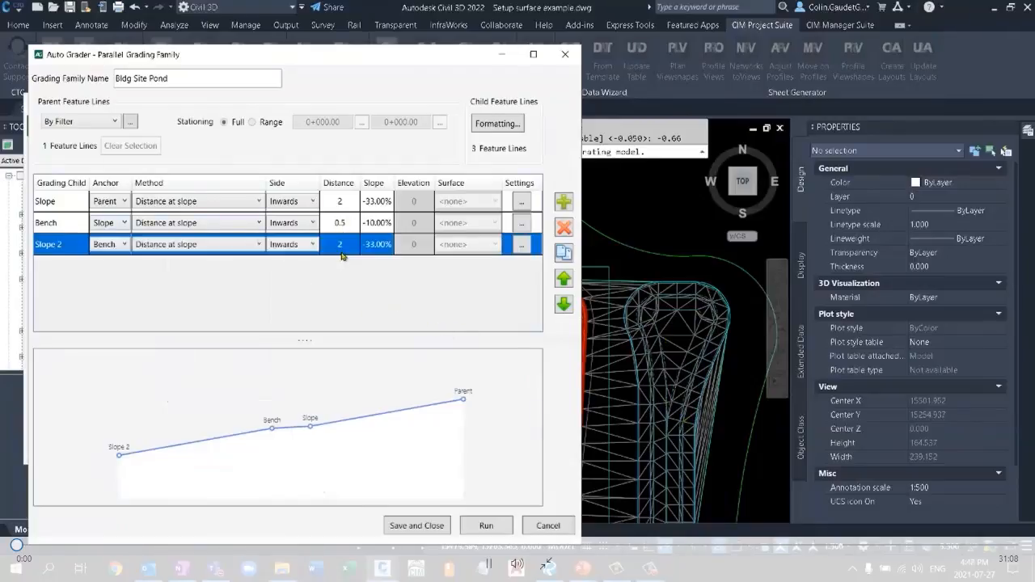
left_click(345, 227)
left_click(351, 223)
type("0.25")
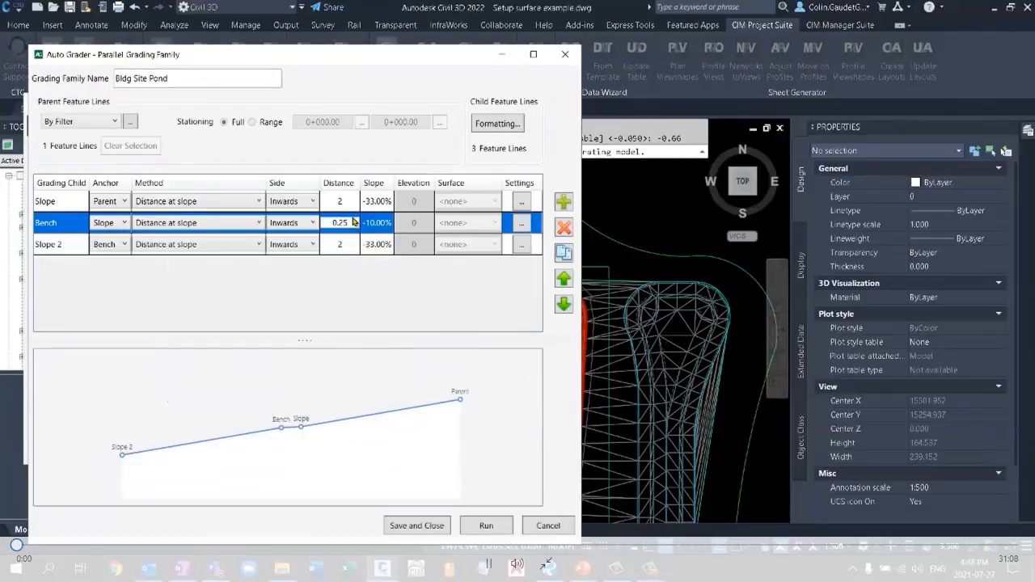
left_click(352, 249)
left_click(342, 248)
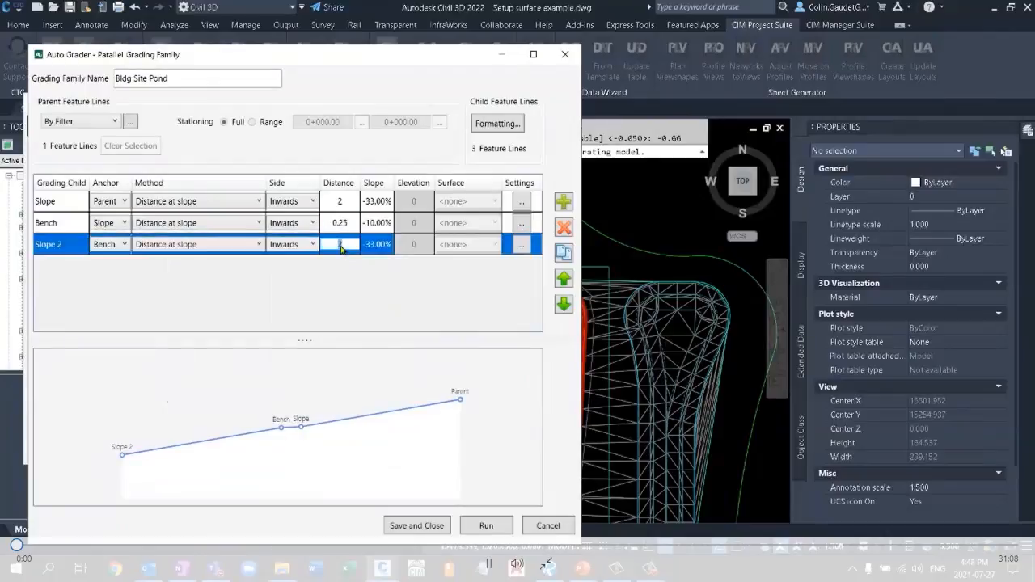
type("1.5")
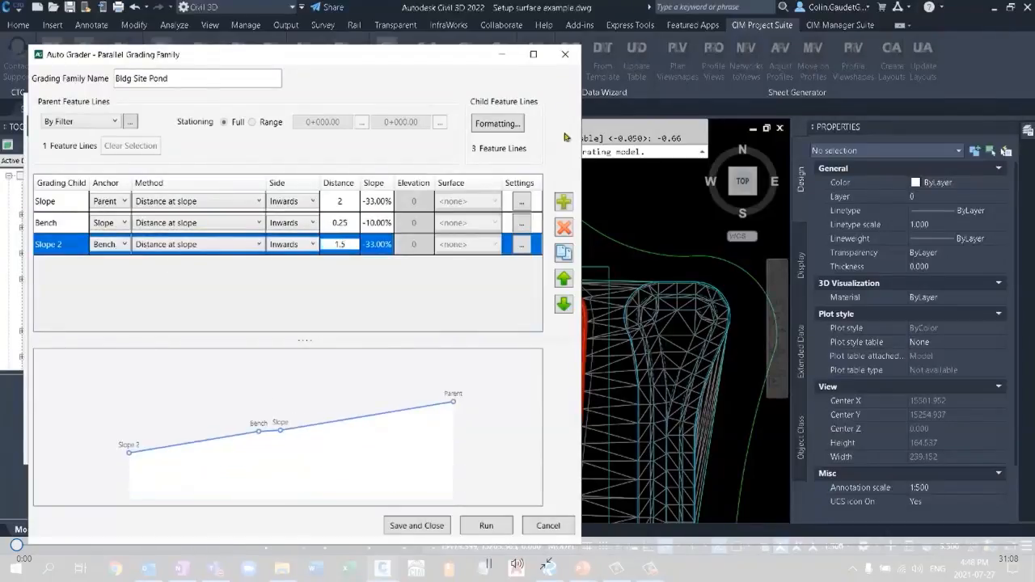
left_click(485, 526)
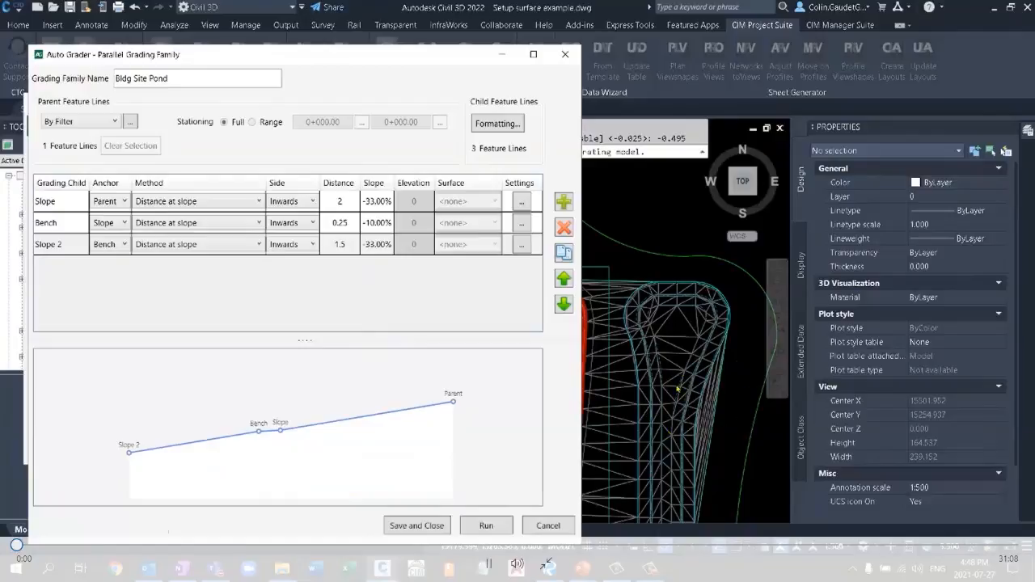
Save the Bldg Site Pond family, close Auto Grader and view the whole graded site with the pond.
left_click(444, 526)
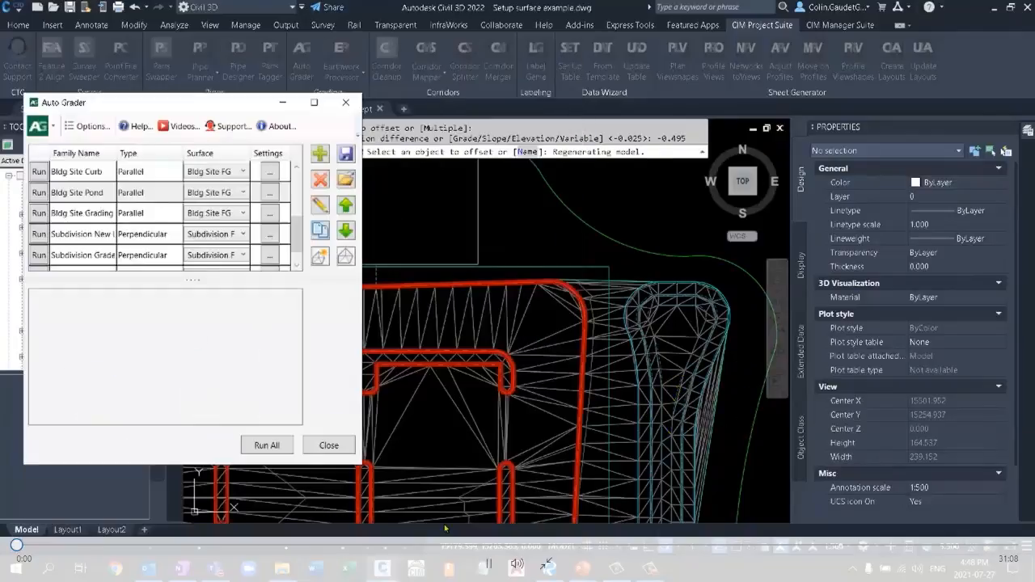
left_click(328, 447)
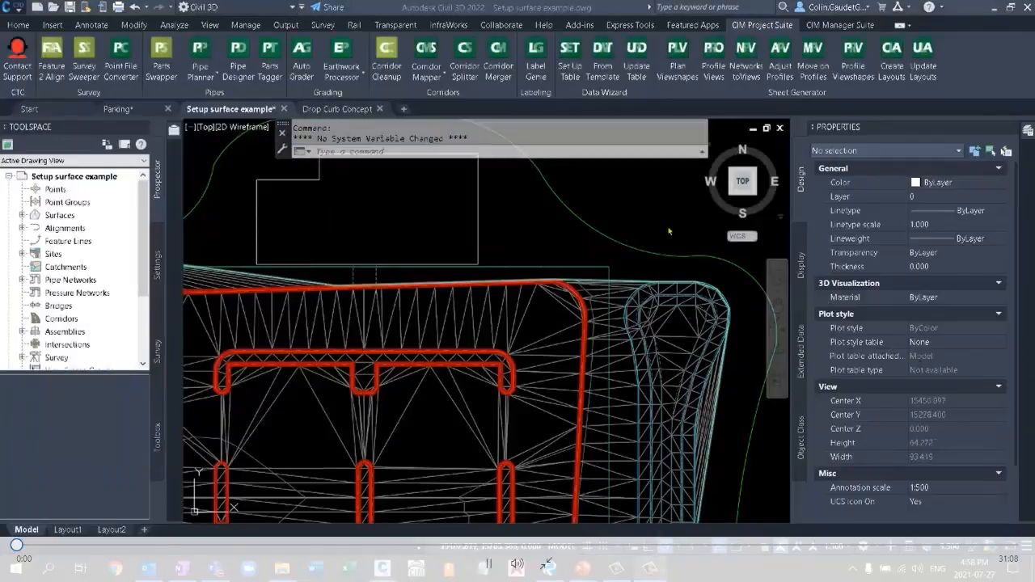
middle_click_drag(627, 264, 628, 227)
scroll(627, 226, "down", 5)
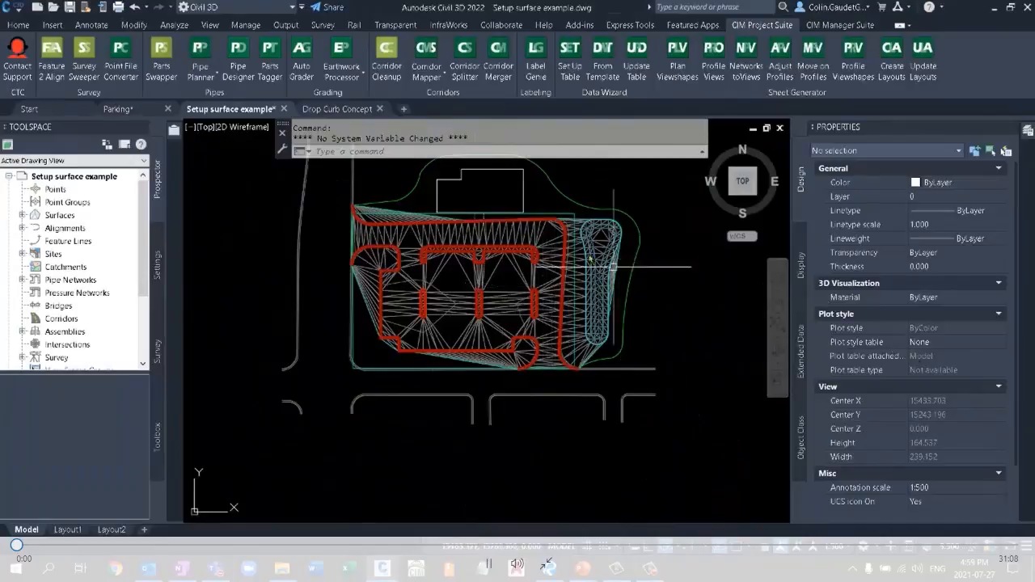
Select one parking island's curb gutter feature line plus all similar feature lines to view them across the site, and clear the selection.
left_click(480, 245)
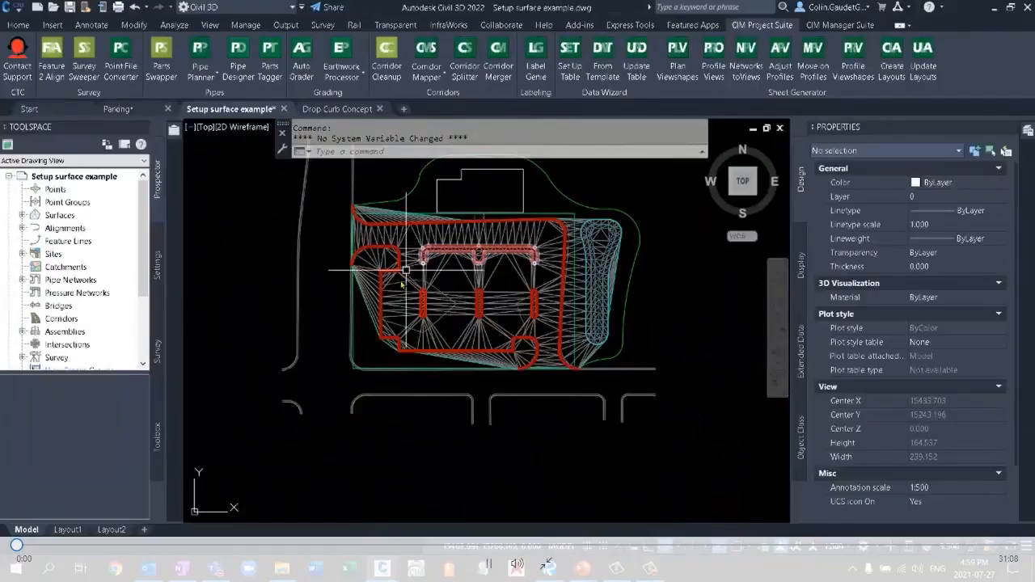
mouse_move(401, 325)
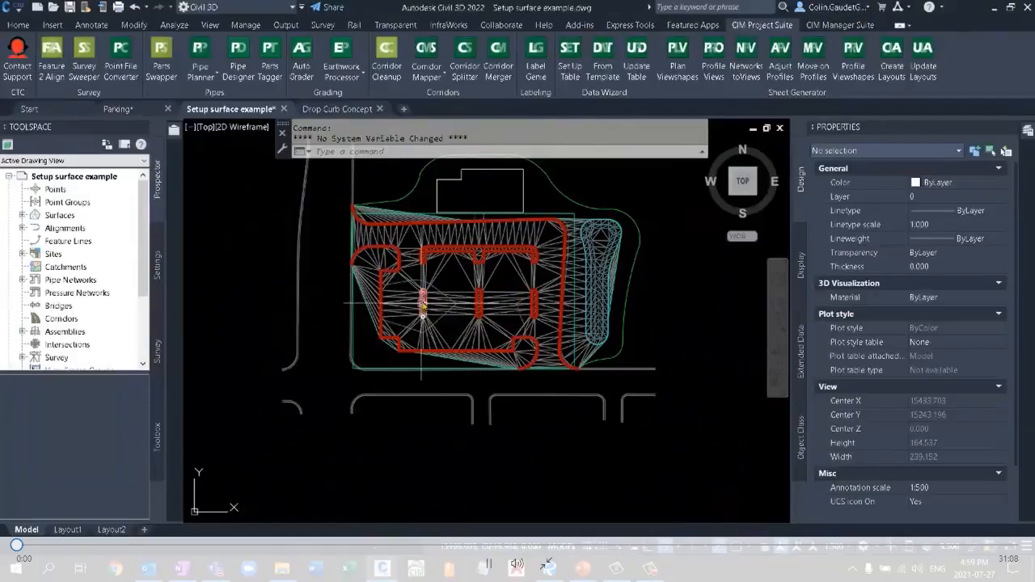
scroll(423, 307, "up", 15)
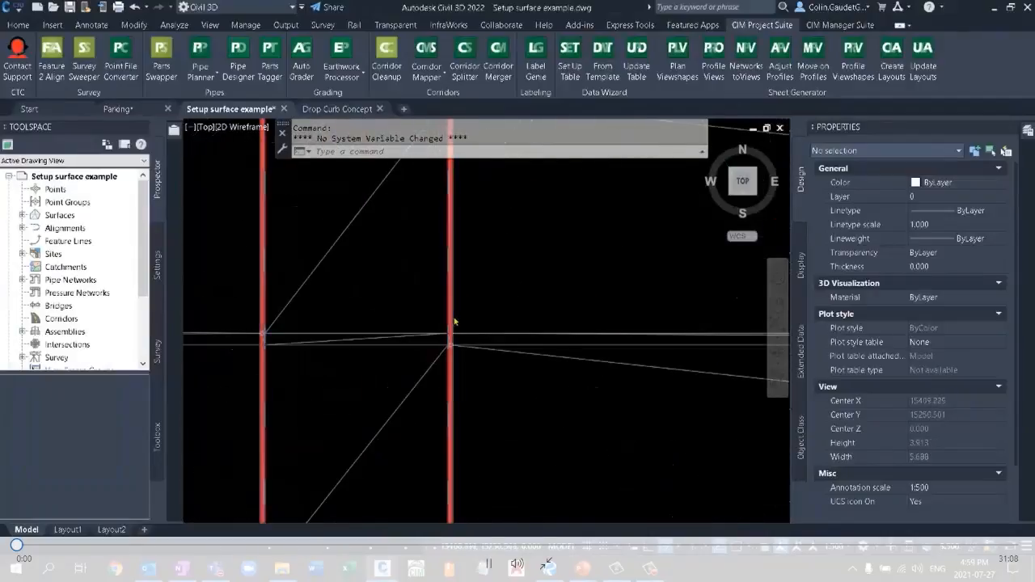
scroll(454, 322, "up", 9)
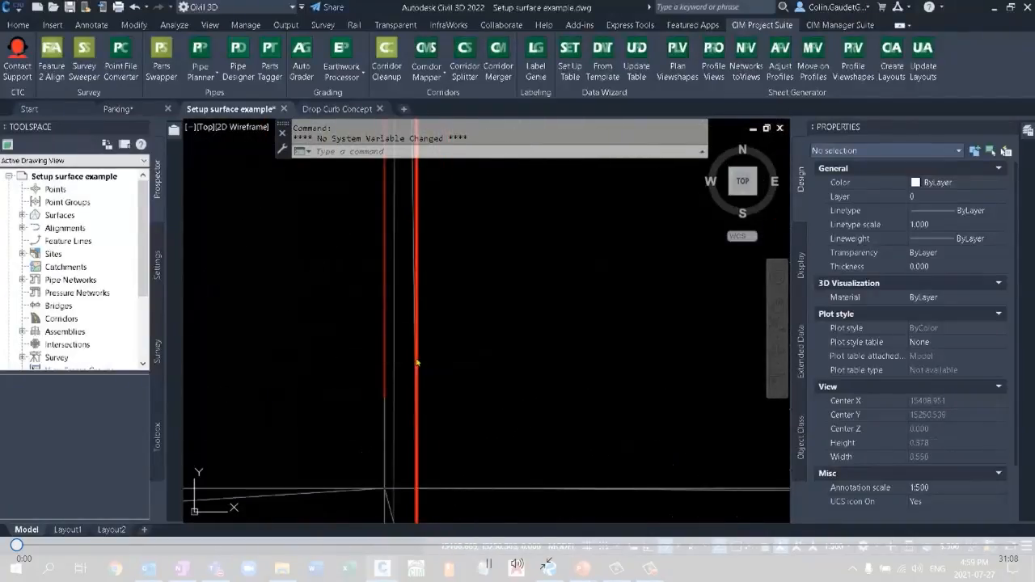
left_click(416, 363)
scroll(289, 324, "down", 5)
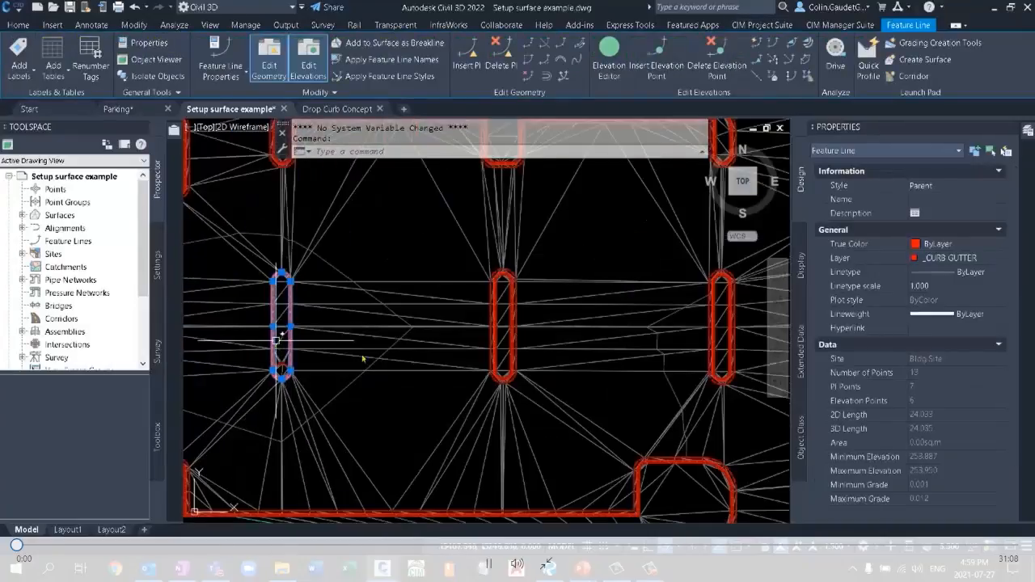
middle_click_drag(605, 289, 414, 356)
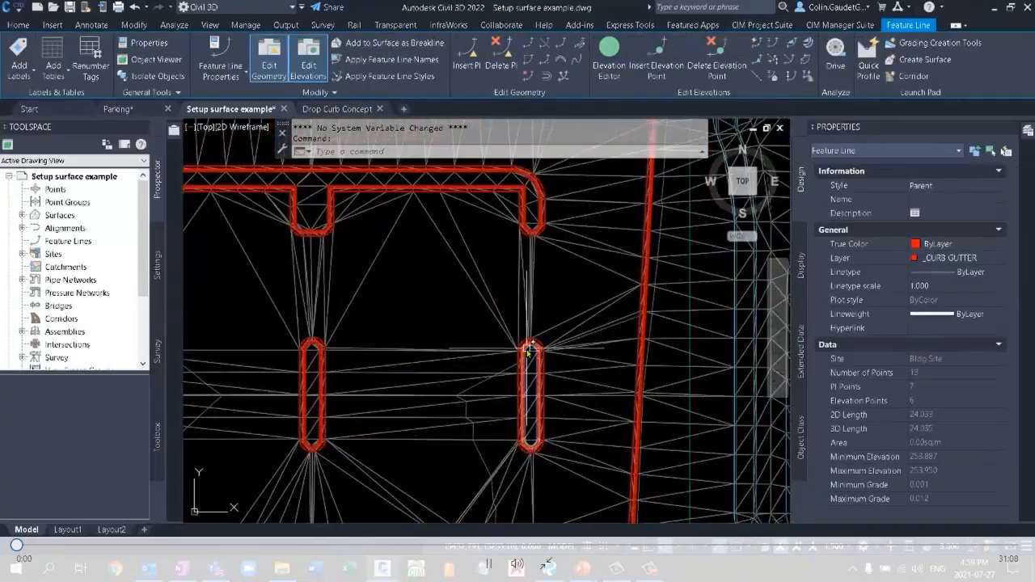
right_click(415, 323)
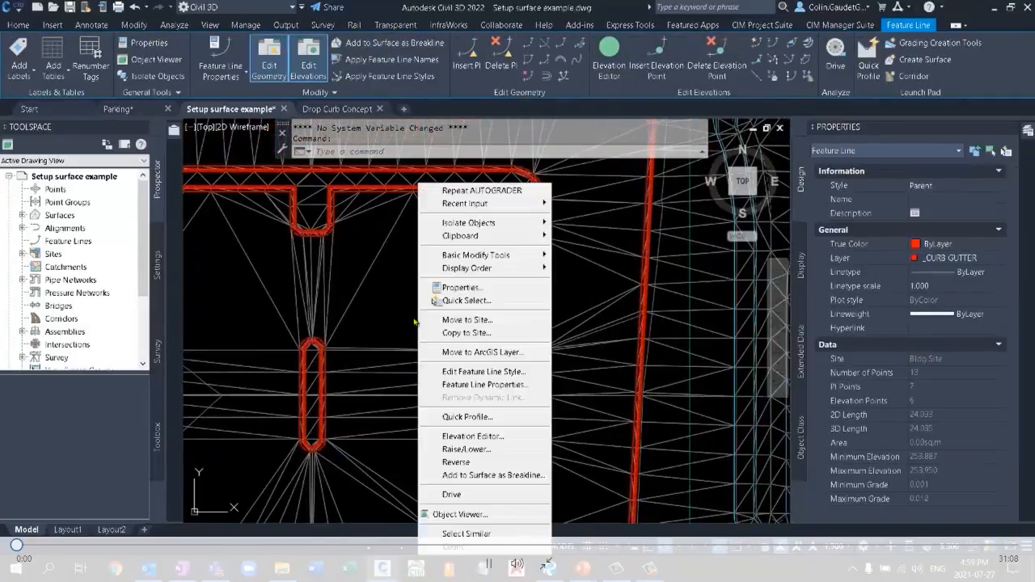
left_click(466, 534)
scroll(582, 263, "down", 3)
scroll(582, 263, "down", 2)
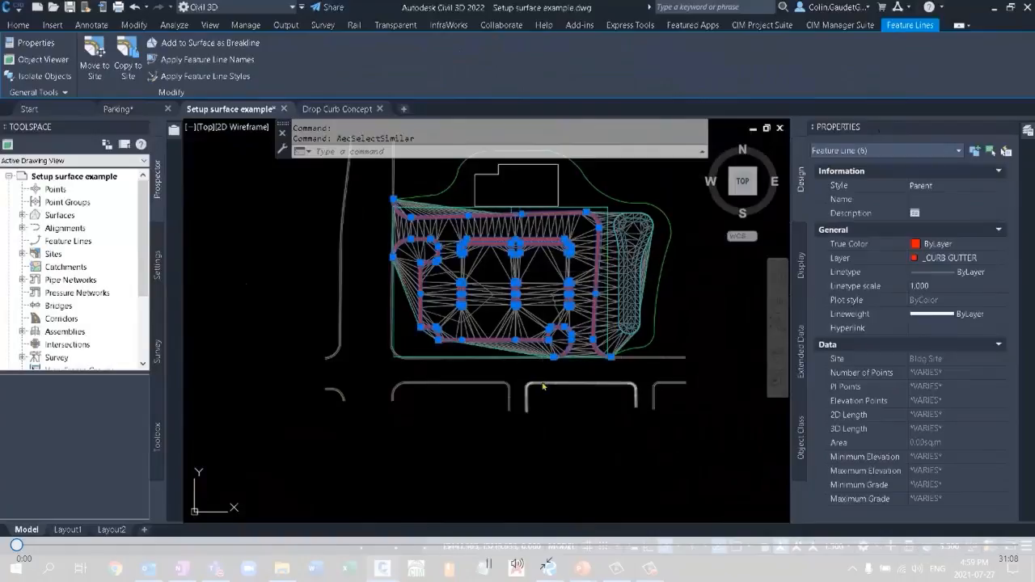
key("Escape")
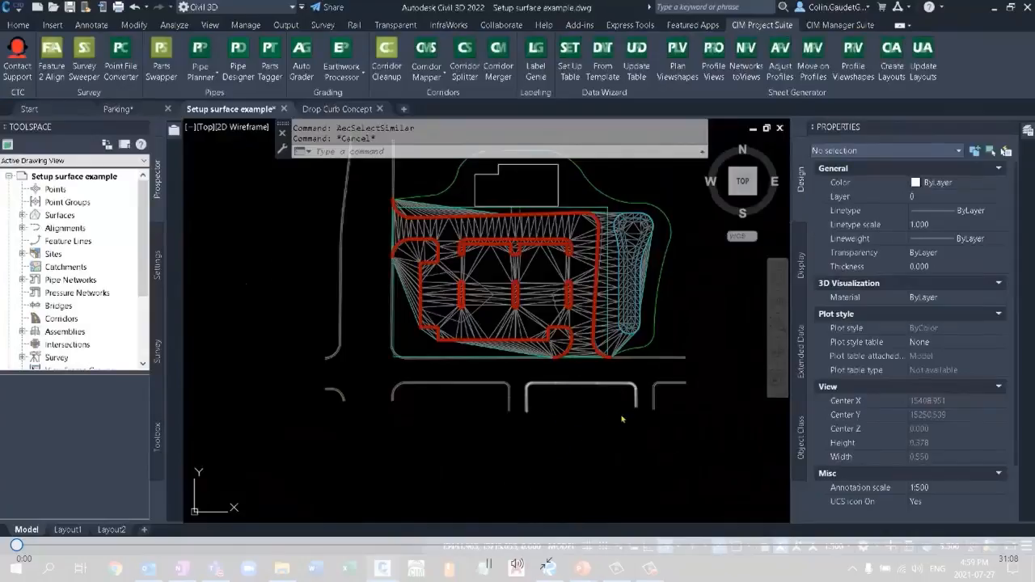
Switch to the PowerPoint slide show and advance to the slide on drop curbs with split point resolution.
mouse_move(582, 569)
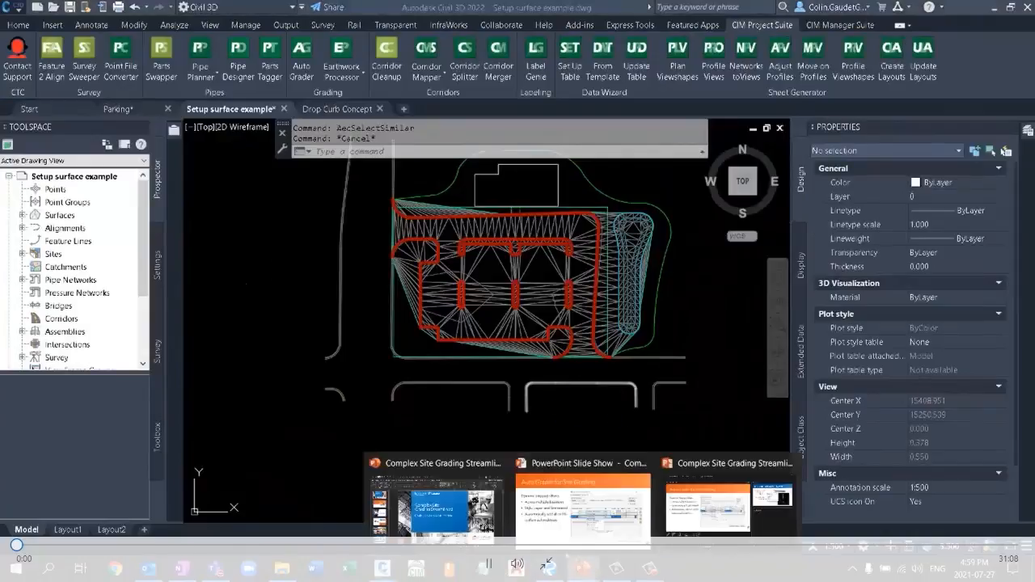
left_click(607, 511)
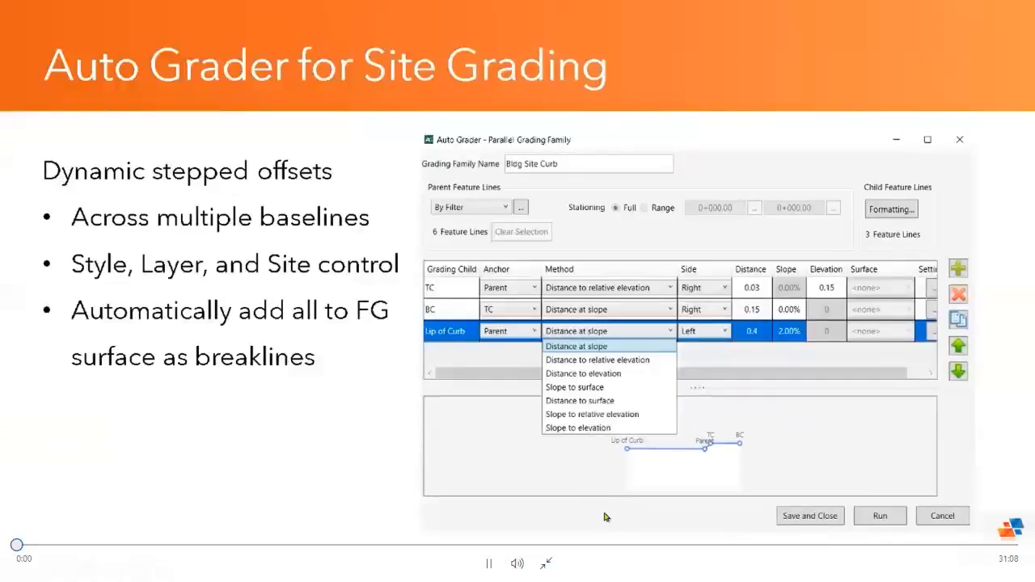
left_click(476, 411)
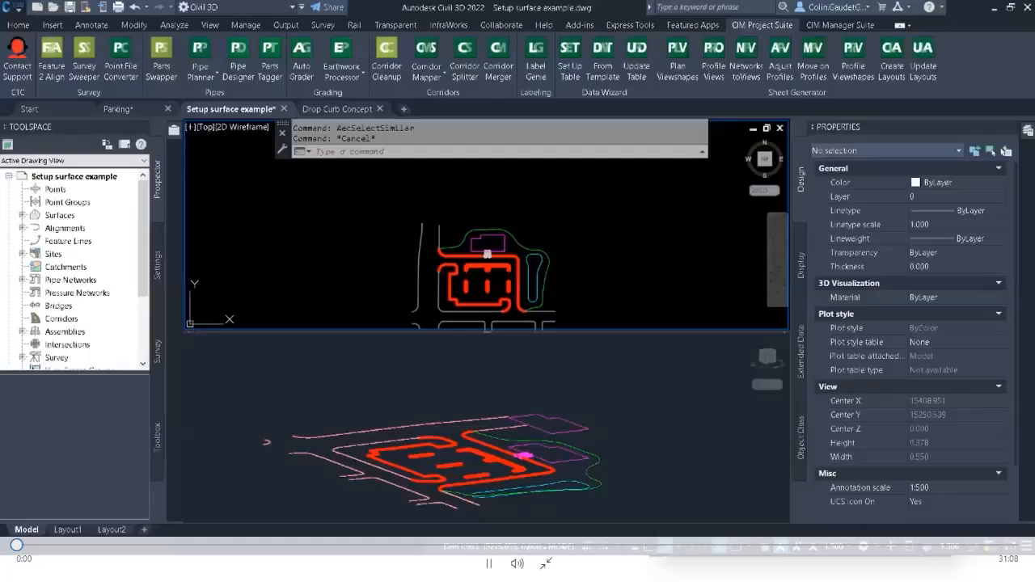
Switch to the Drop Curb Concept drawing in Civil 3D and examine the drop curb lines by the building in plan and 3D views.
key("ctrl+Tab")
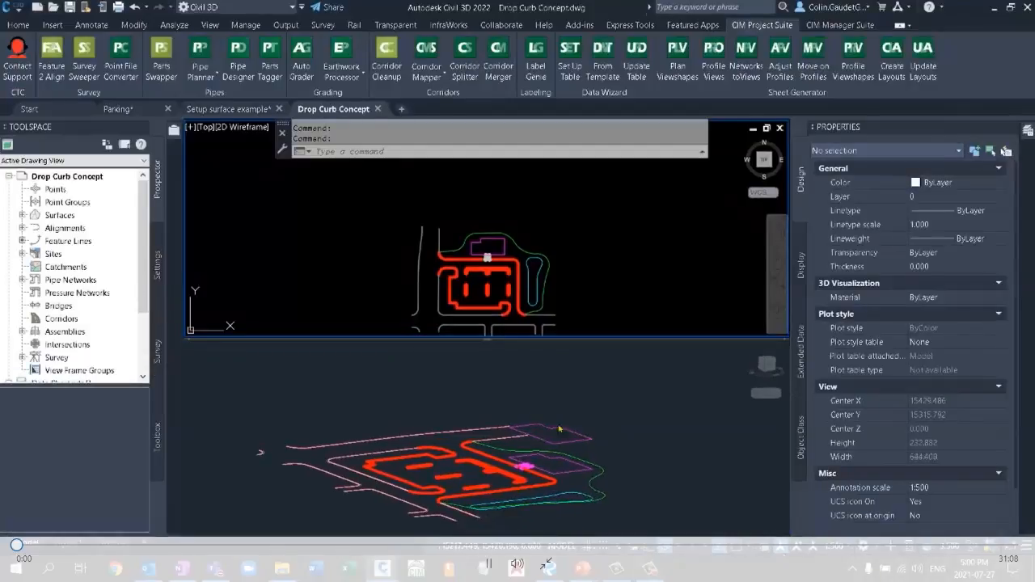
scroll(487, 253, "up", 8)
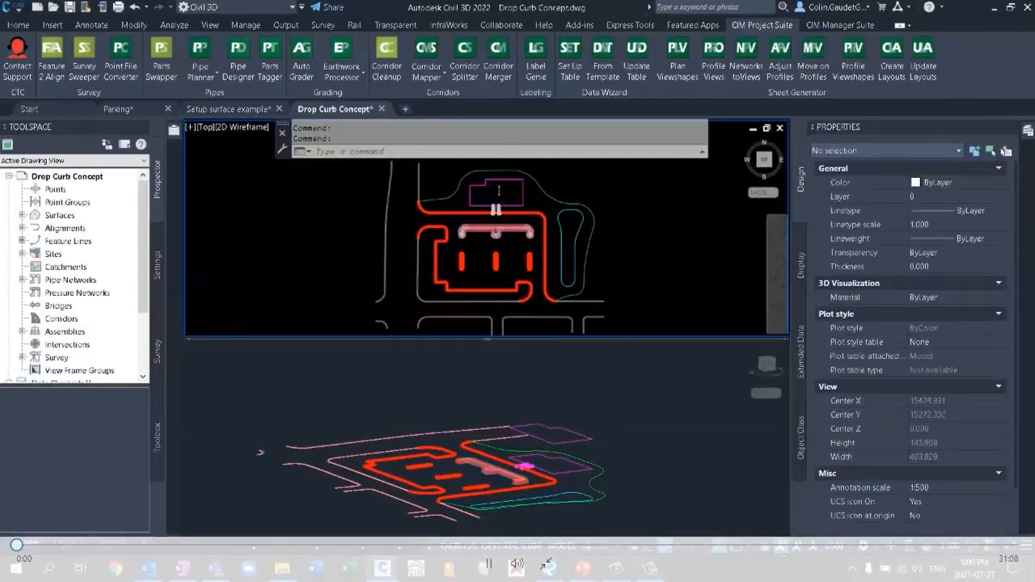
scroll(486, 290, "up", 2)
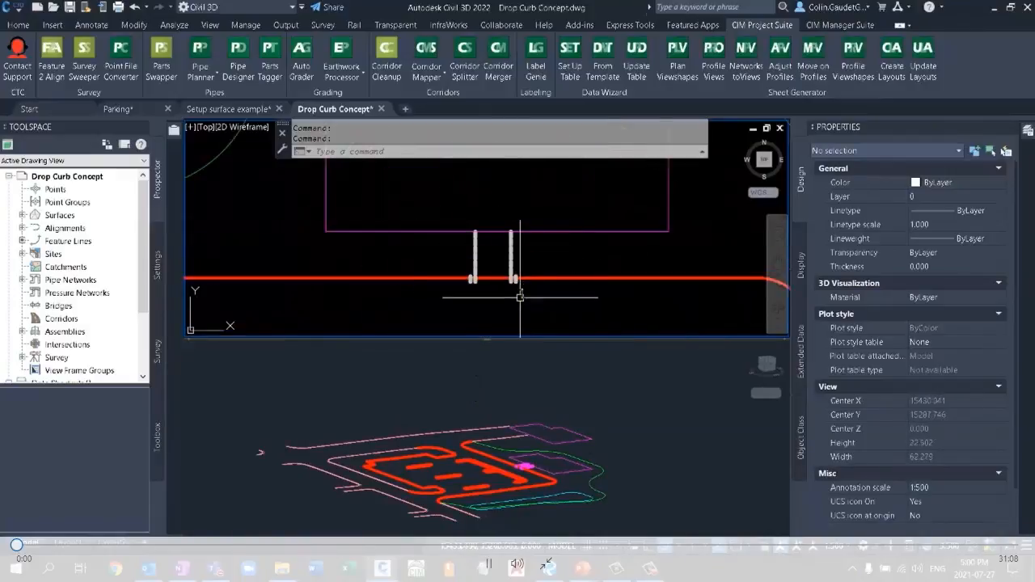
scroll(494, 285, "up", 4)
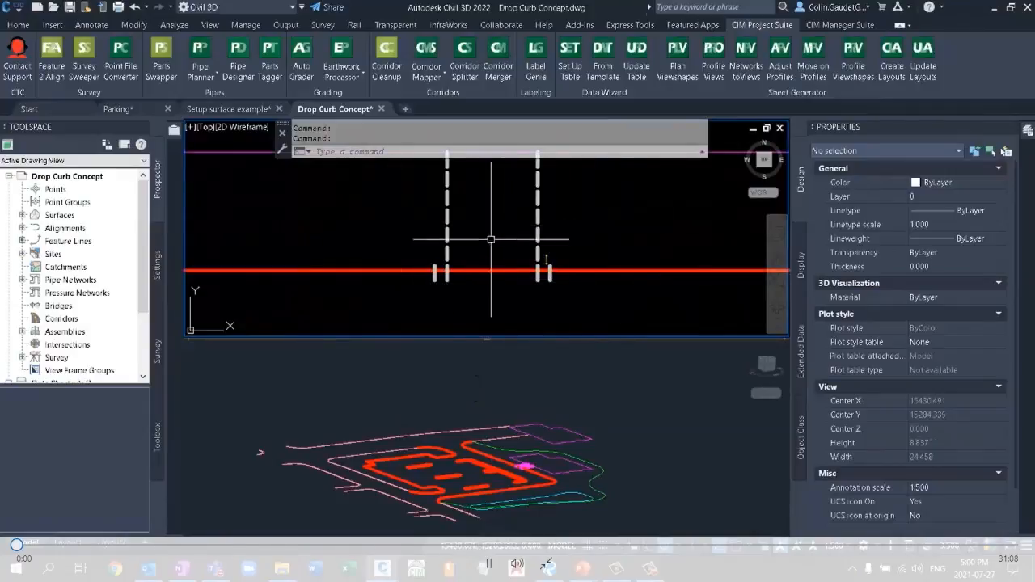
left_click(590, 284)
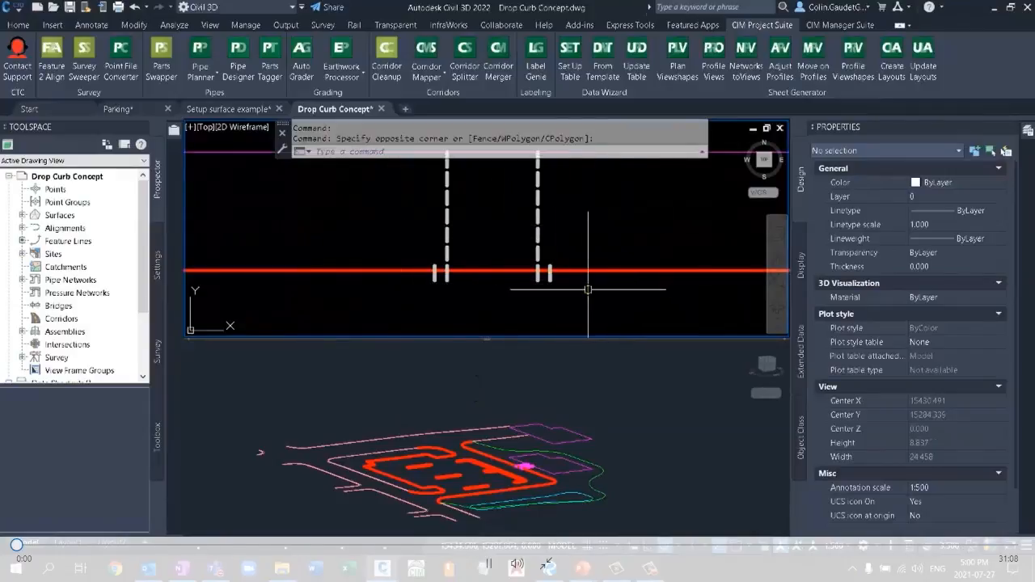
left_click(605, 423)
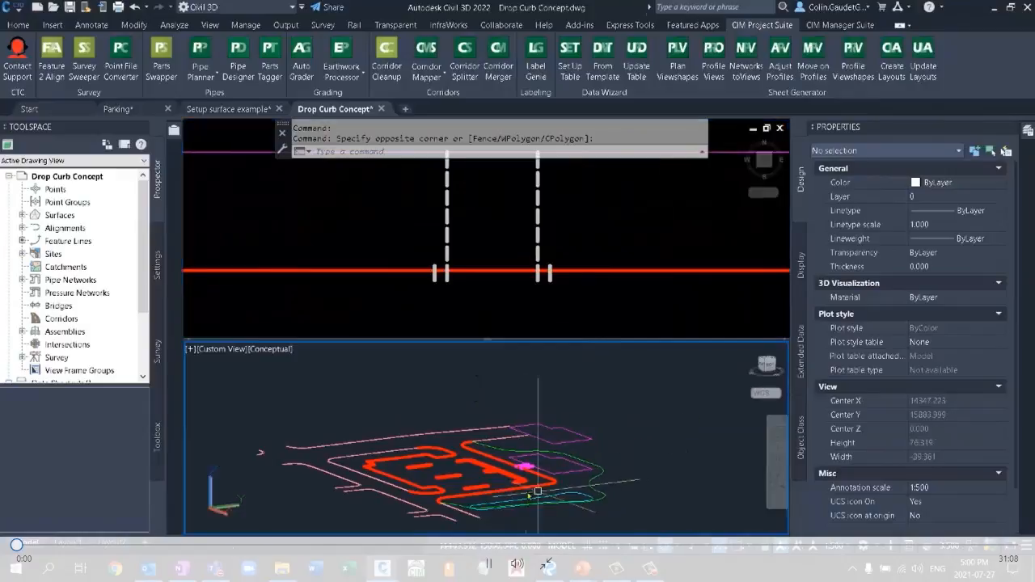
scroll(537, 491, "up", 10)
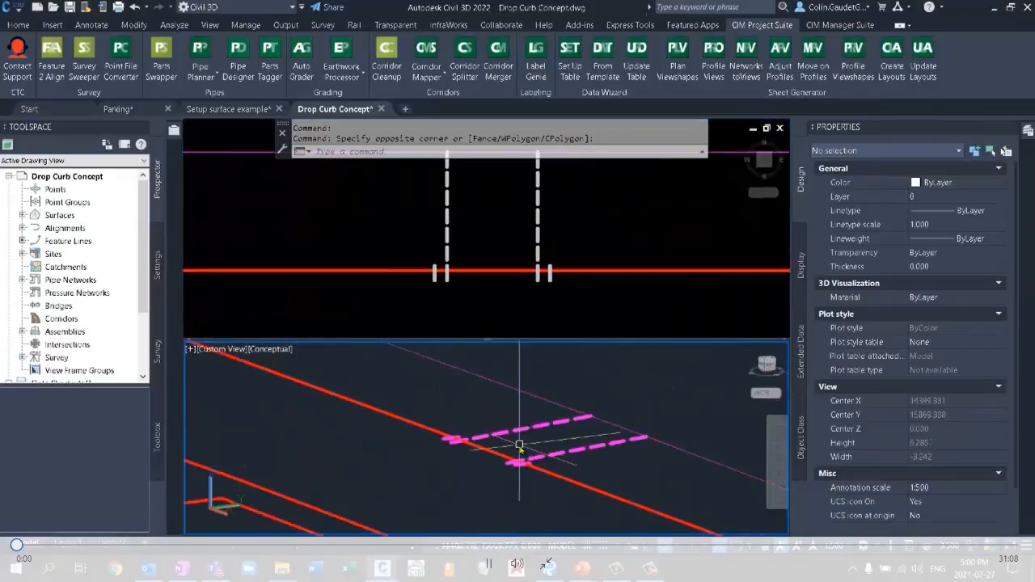
scroll(520, 445, "up", 3)
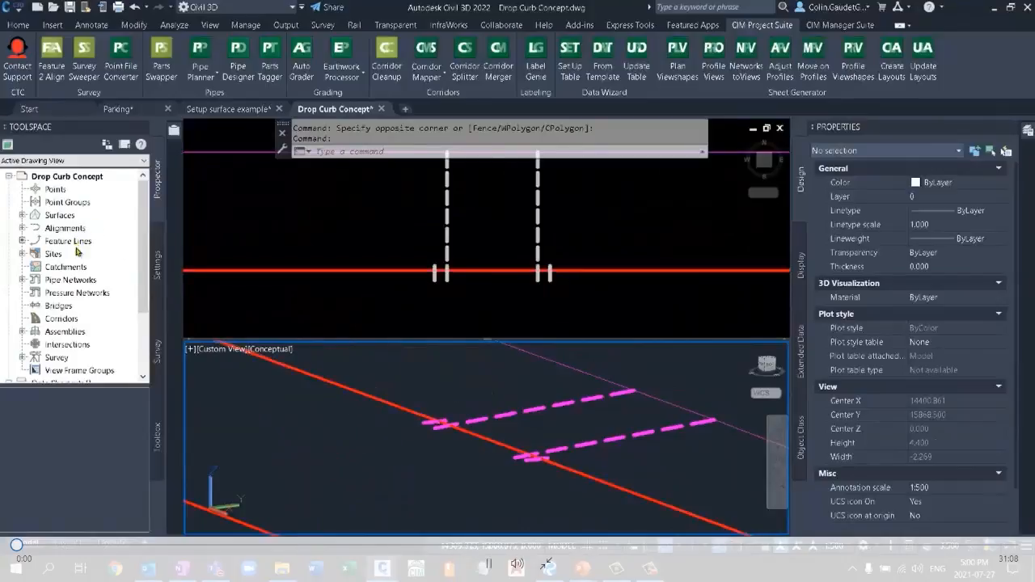
Open the site properties of the Bldg Site feature lines and show the Split Point Resolution options.
left_click(22, 254)
double_click(70, 268)
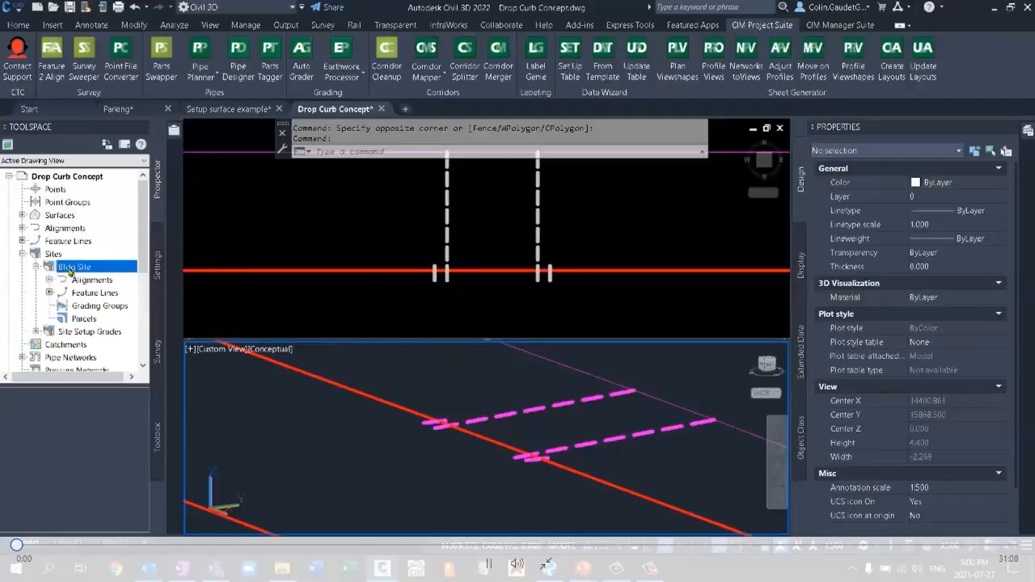
left_click(90, 294)
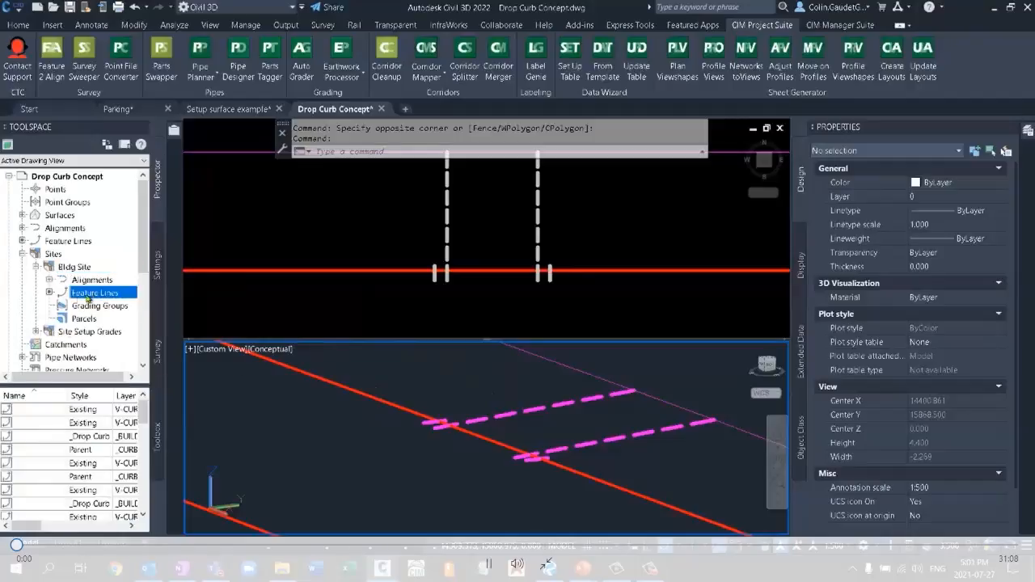
scroll(96, 425, "down", 3)
right_click(106, 296)
left_click(143, 298)
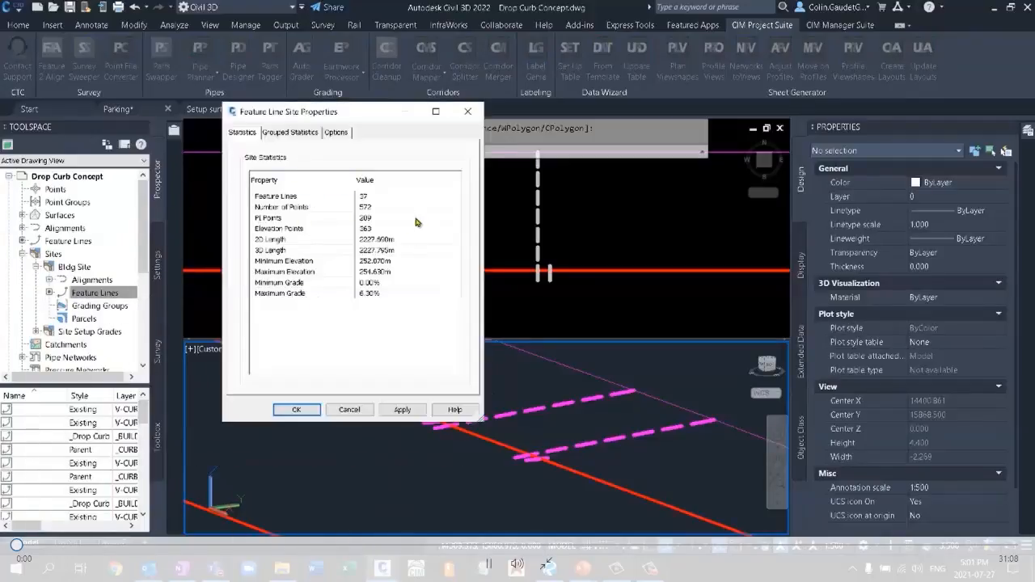
left_click(290, 133)
left_click(342, 135)
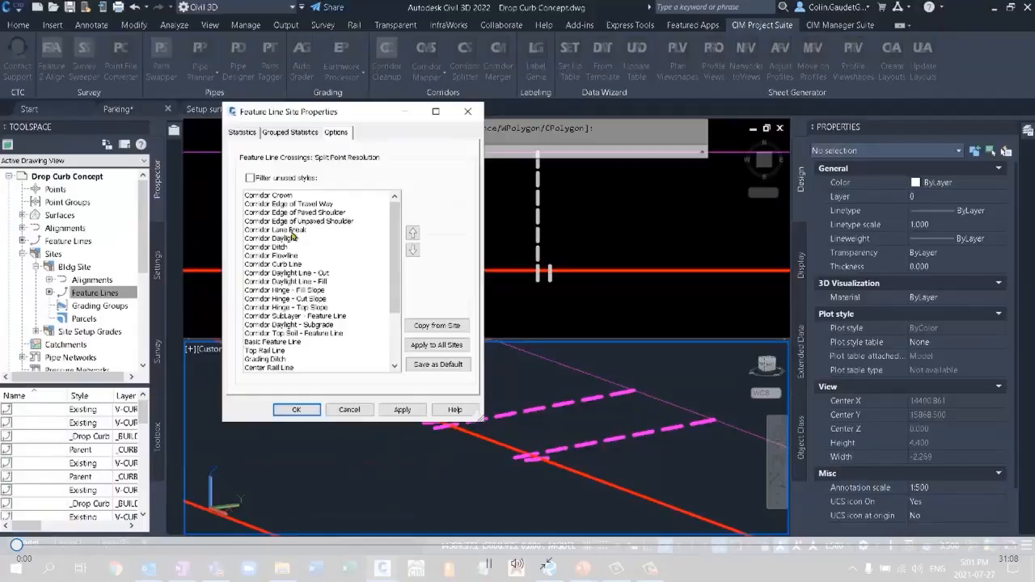
Examine where the Parent and Existing styles rank in the split point resolution list, and accept the site properties.
scroll(322, 265, "down", 3)
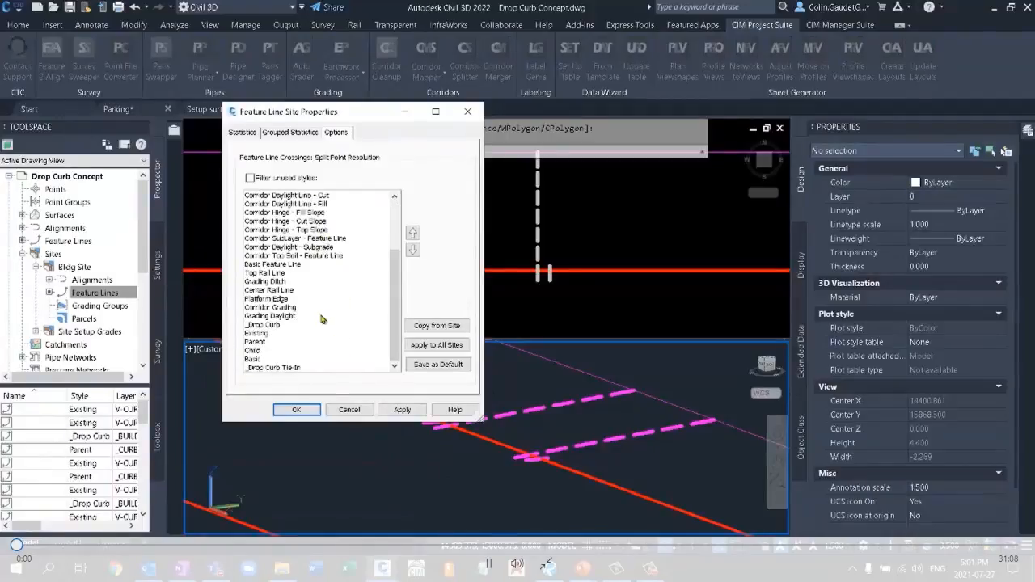
left_click(265, 341)
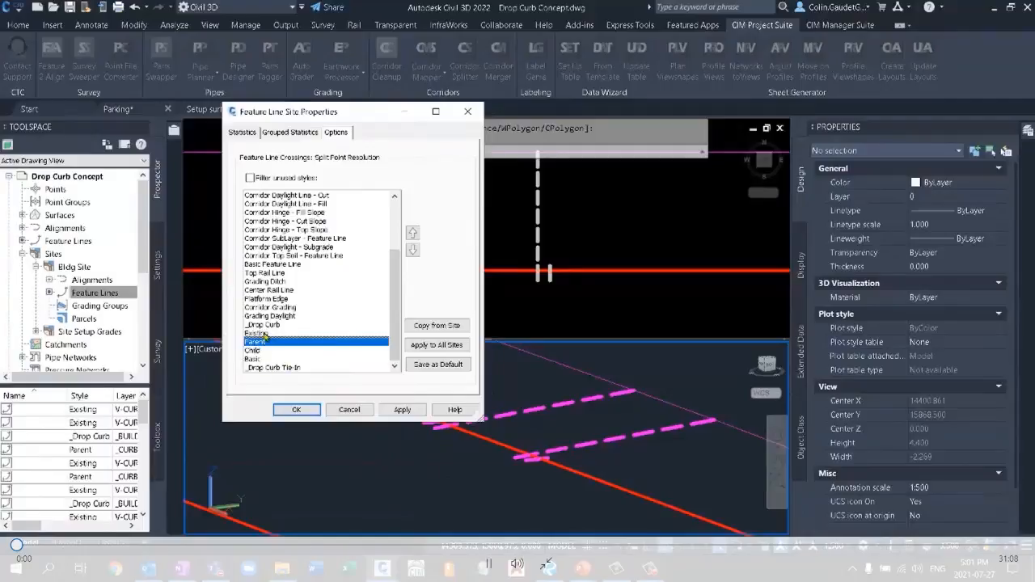
left_click(264, 334)
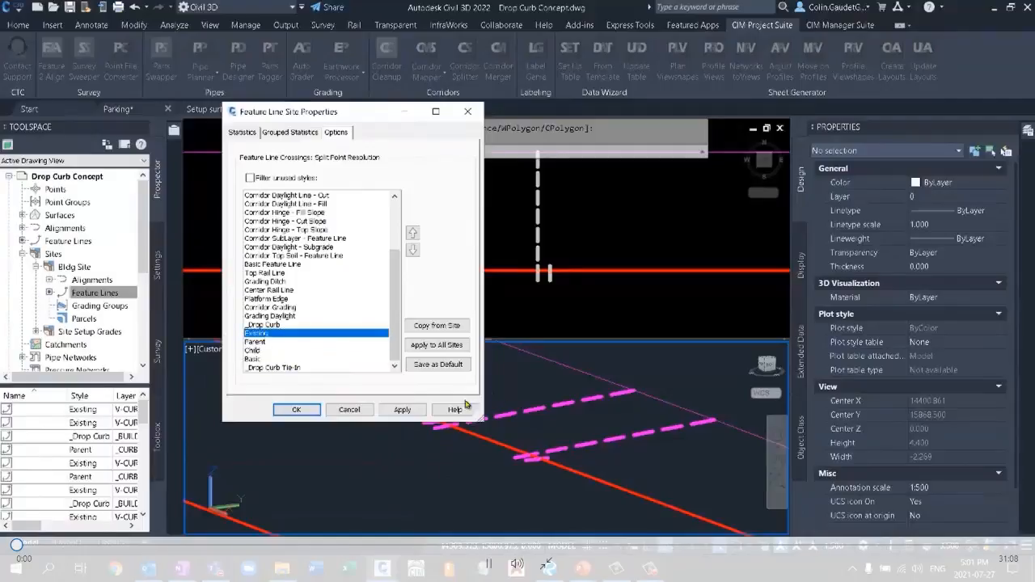
left_click(257, 343)
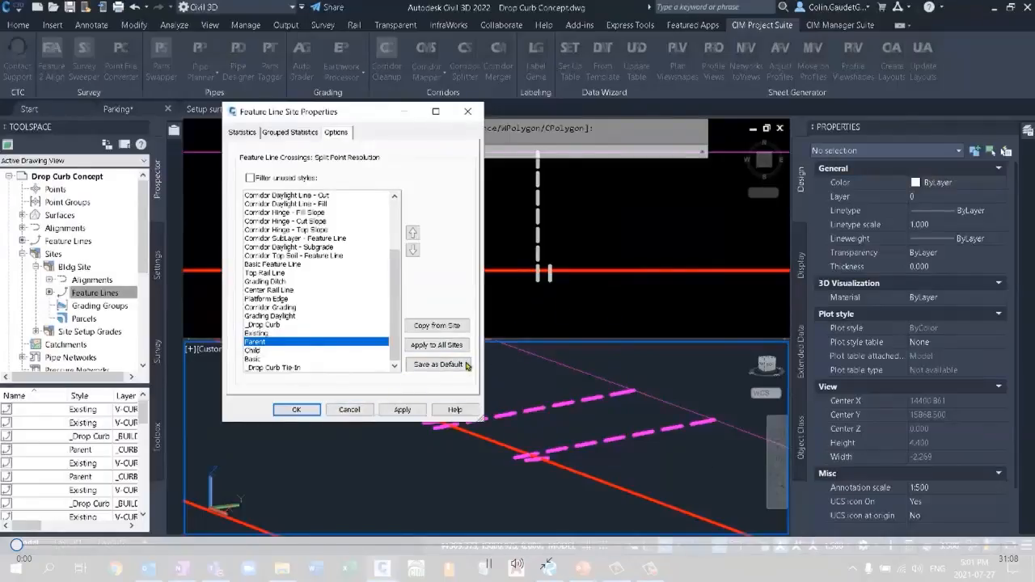
left_click(297, 410)
Select the two long dashed drop curb feature lines to check their style, and clear the selection.
left_click(547, 228)
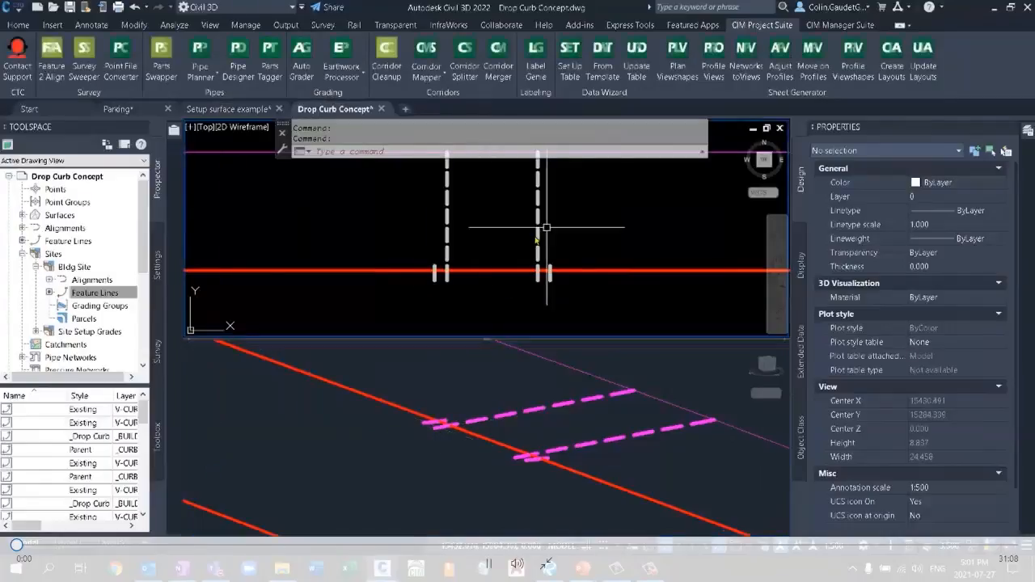
left_click(538, 243)
left_click(446, 217)
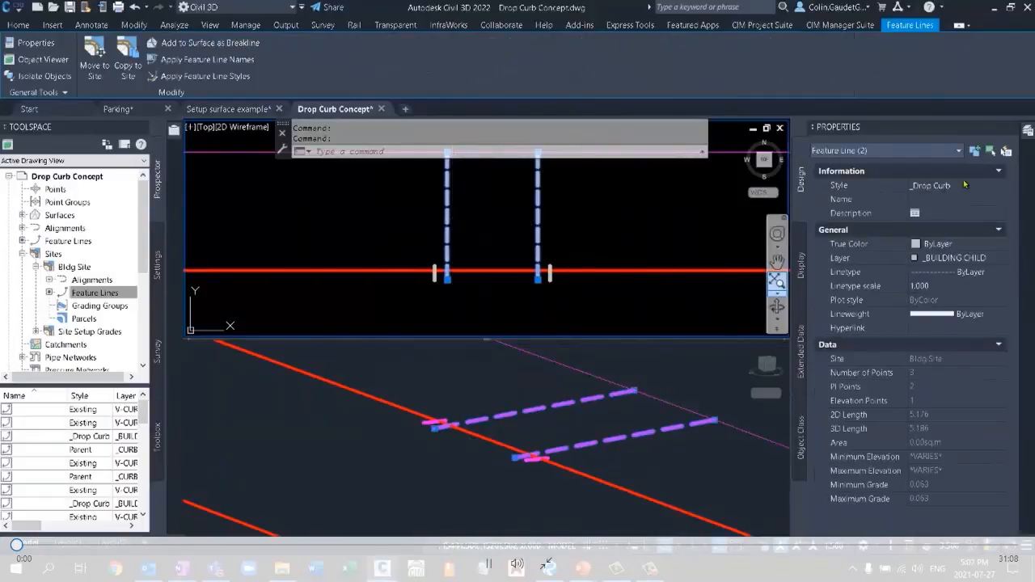
key("Escape")
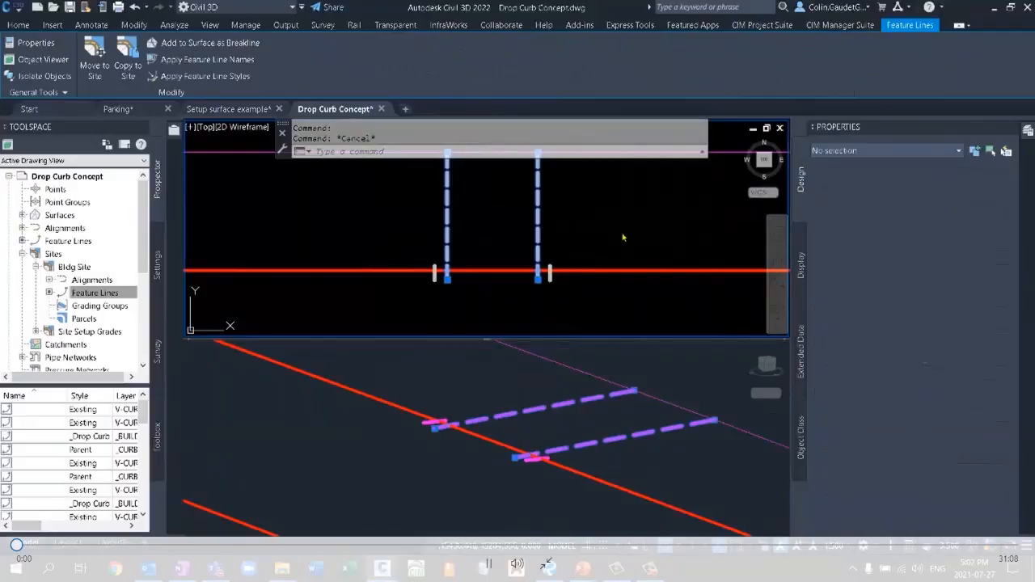
Select the two short tie-in feature lines beside the drop curb to check their style, and clear the selection.
left_click(550, 276)
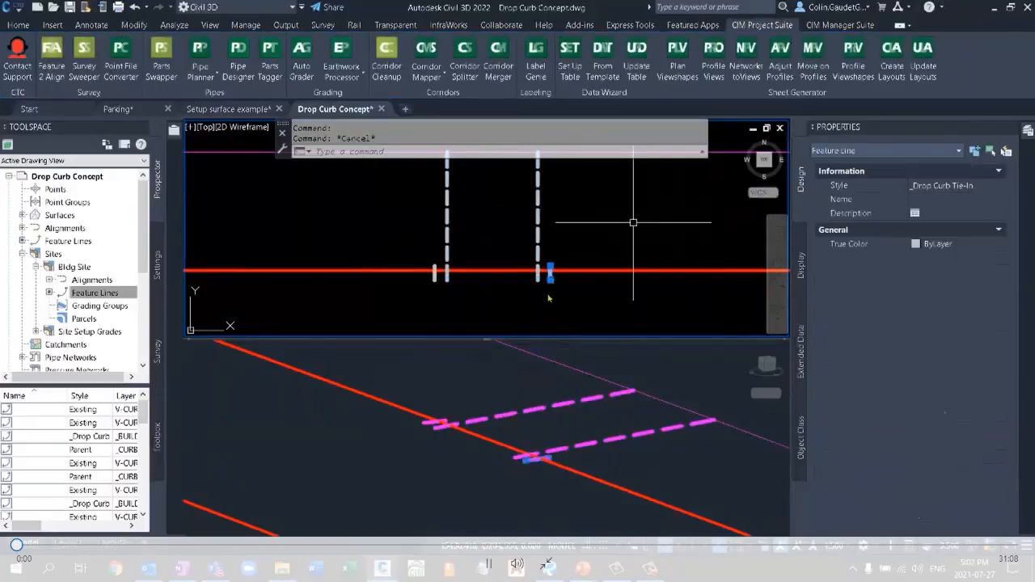
left_click(435, 275)
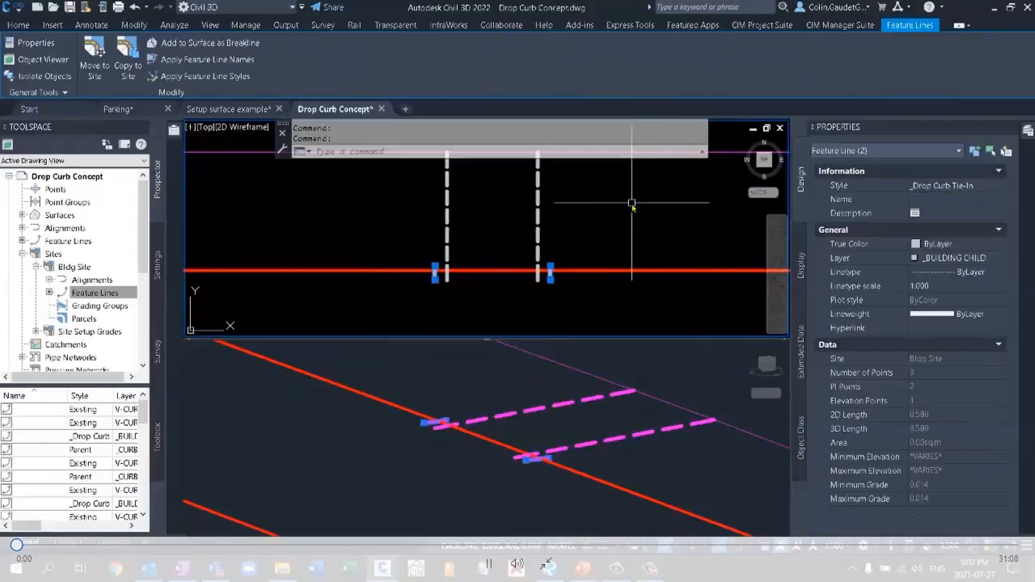
key("Escape")
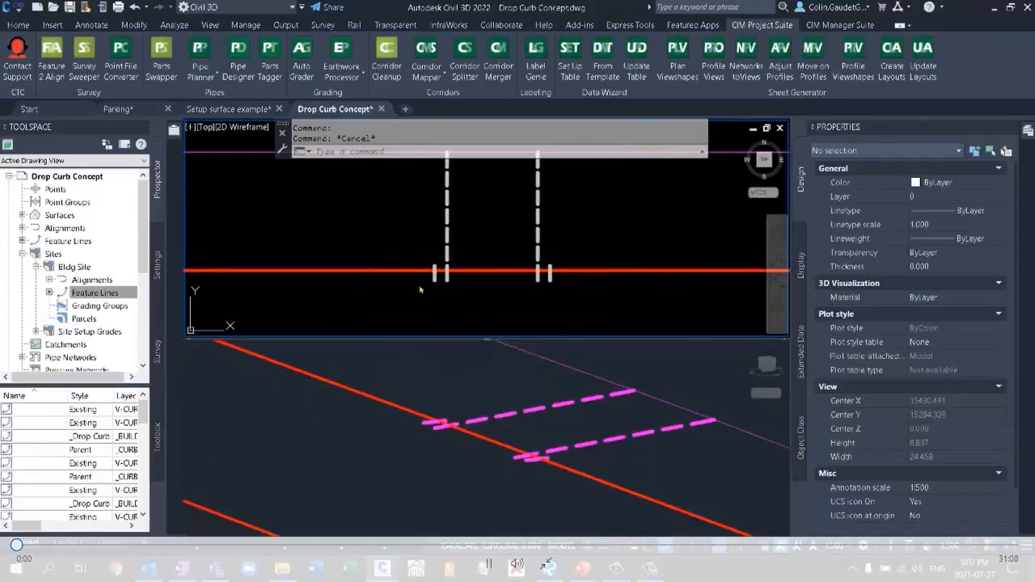
left_click(495, 296)
key("Escape")
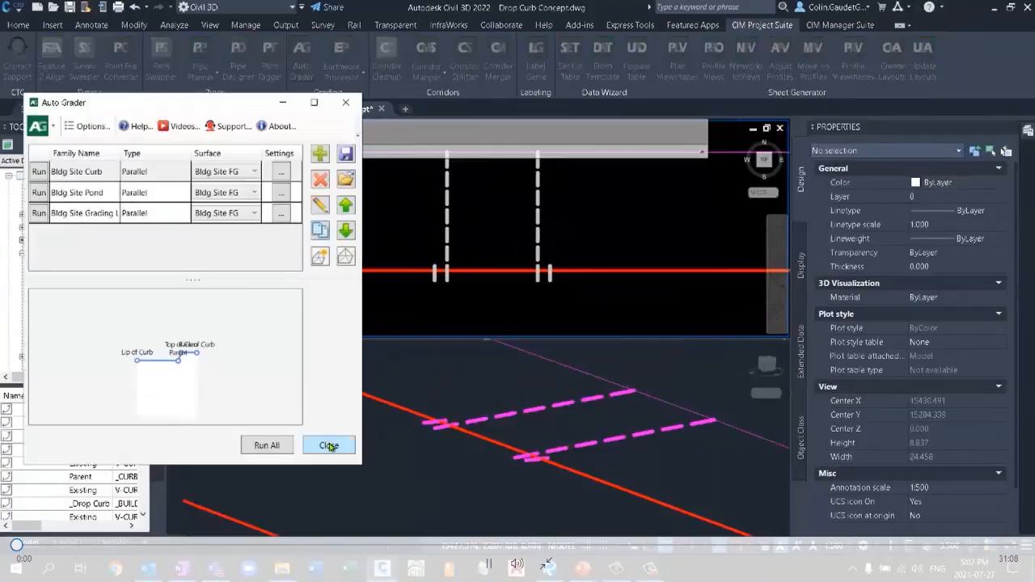
Reopen Auto Grader, run the Bldg Site Curb family on the Bldg Site FG surface, and close the dialog.
left_click(328, 446)
scroll(396, 313, "down", 6)
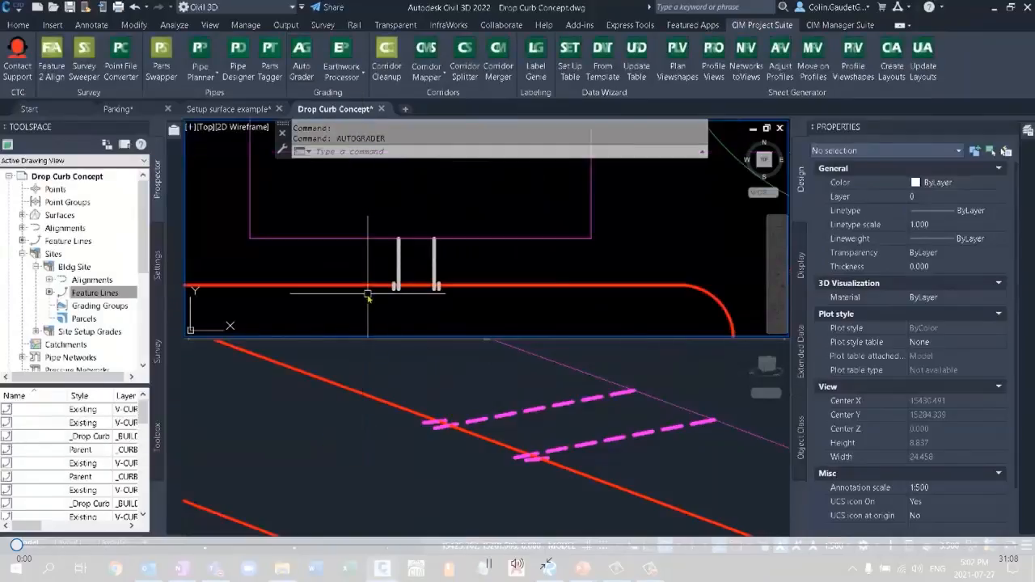
middle_click_drag(403, 319, 470, 225)
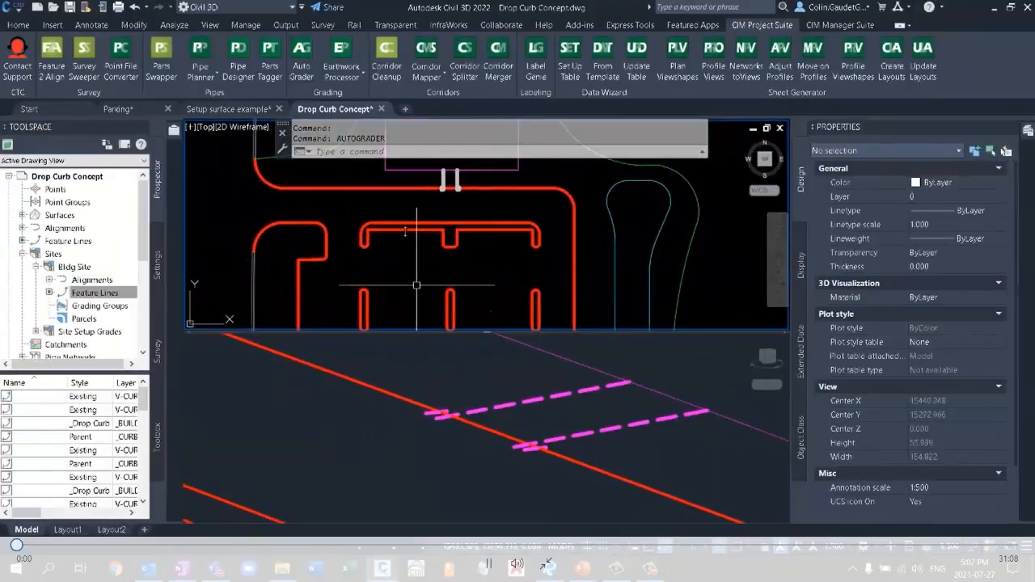
middle_click_drag(391, 212, 582, 228)
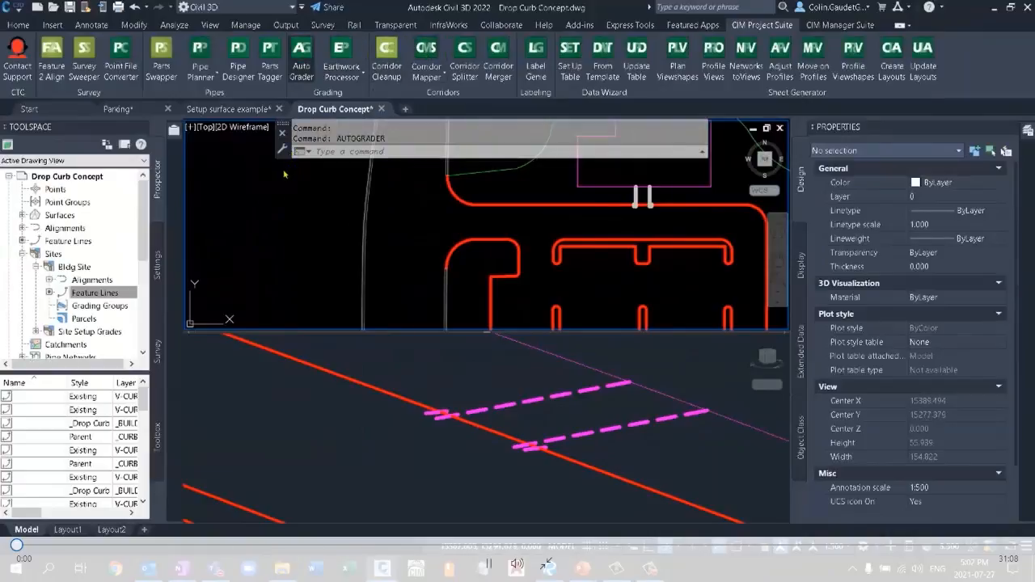
left_click(87, 181)
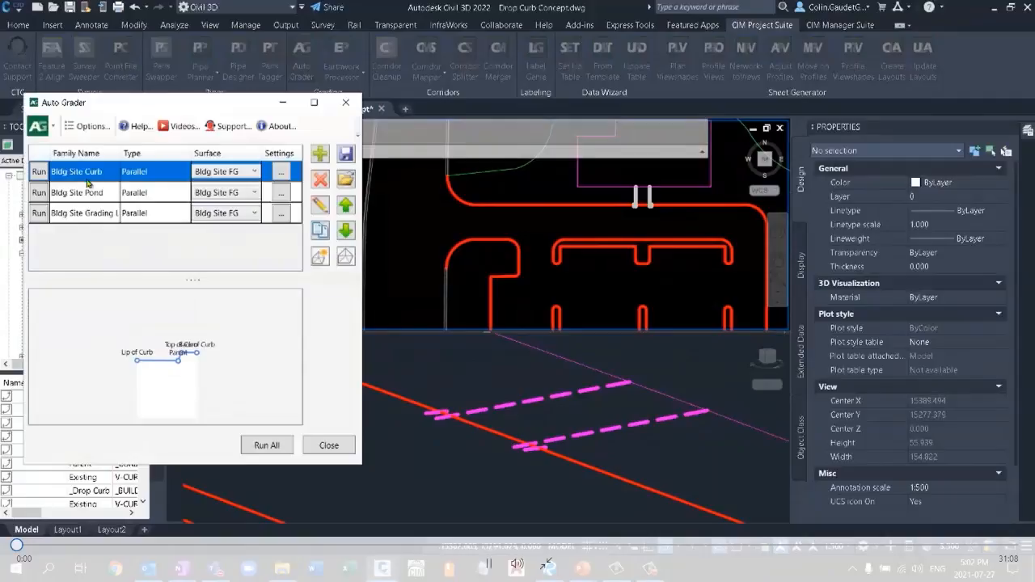
left_click(39, 171)
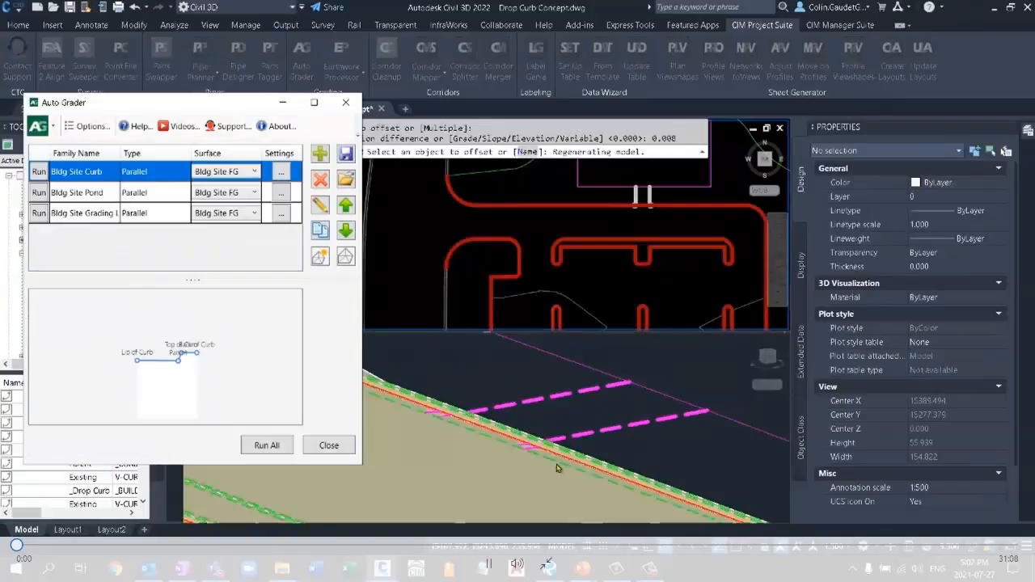
left_click(332, 445)
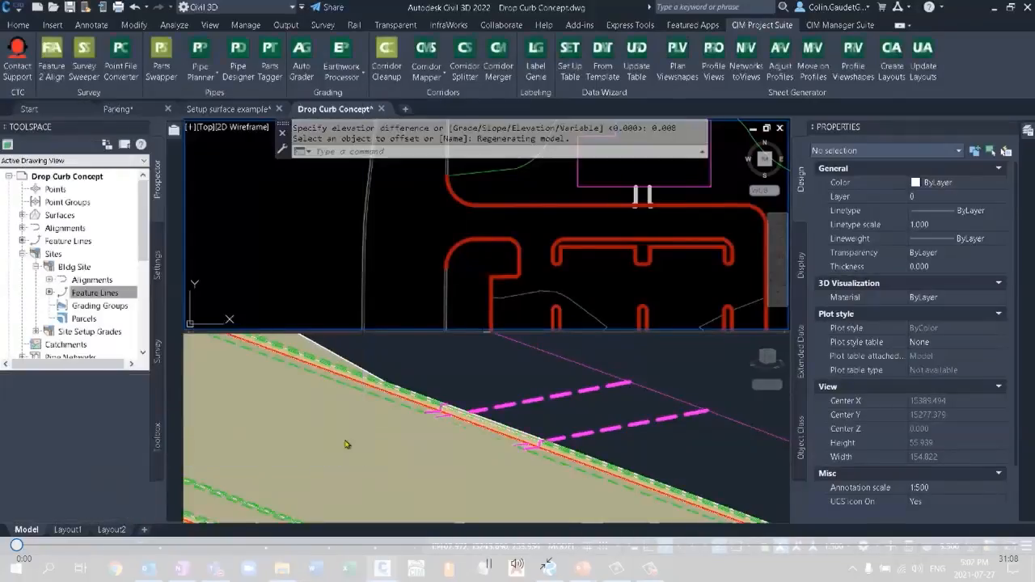
Select the long dashed drop curb feature line in the 3D view to check its properties, and clear the selection.
middle_click_drag(540, 422, 527, 441, "shift")
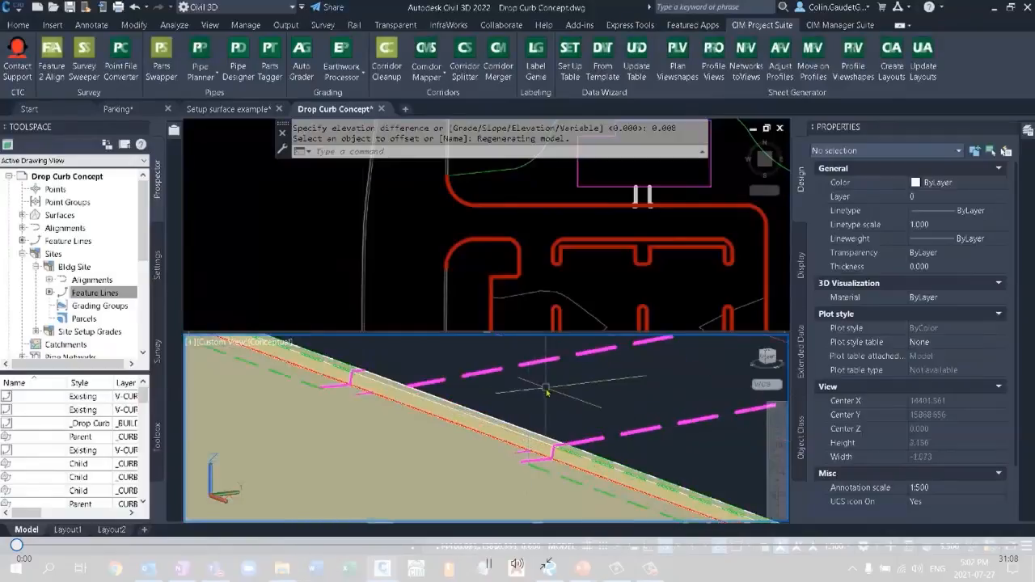
left_click(637, 425)
key("Escape")
left_click(638, 426)
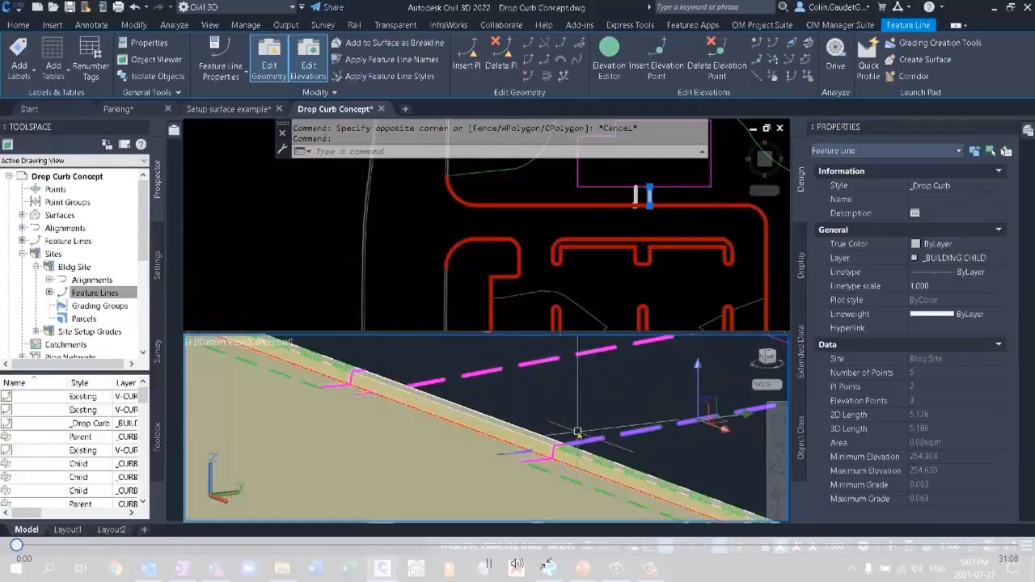
key("Escape")
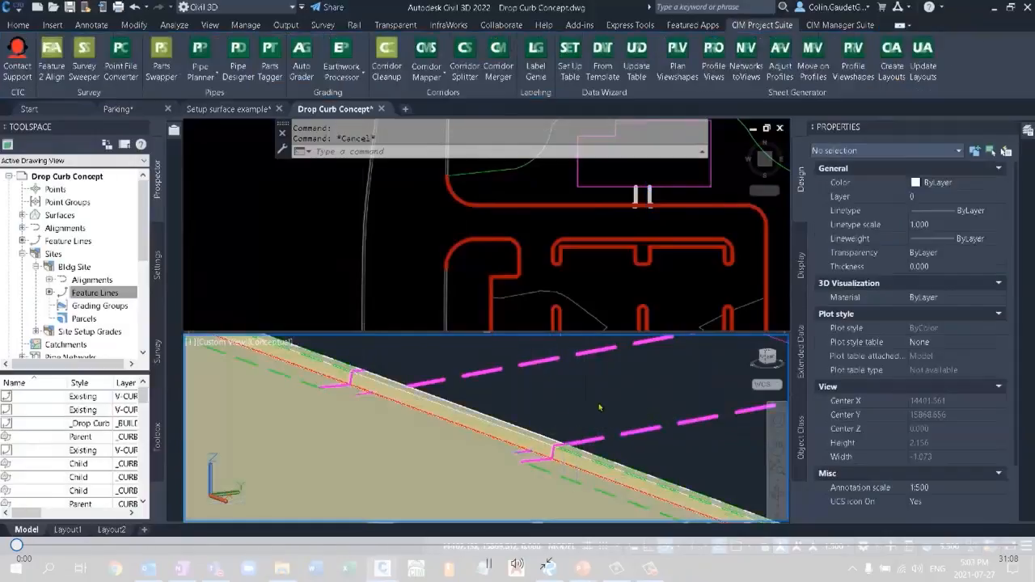
Regenerate the model in all viewports with REGENALL.
left_click(594, 404)
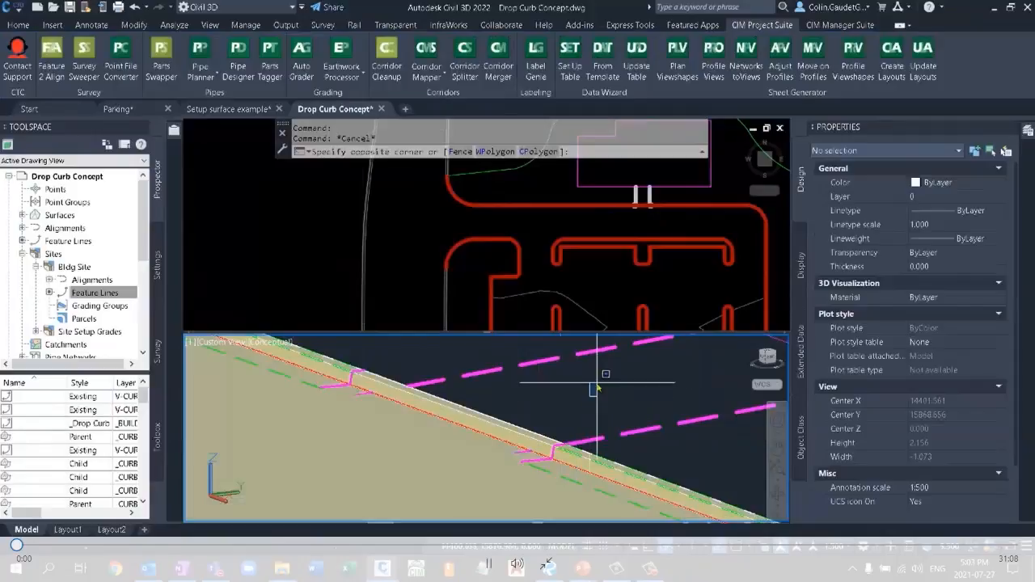
type("re")
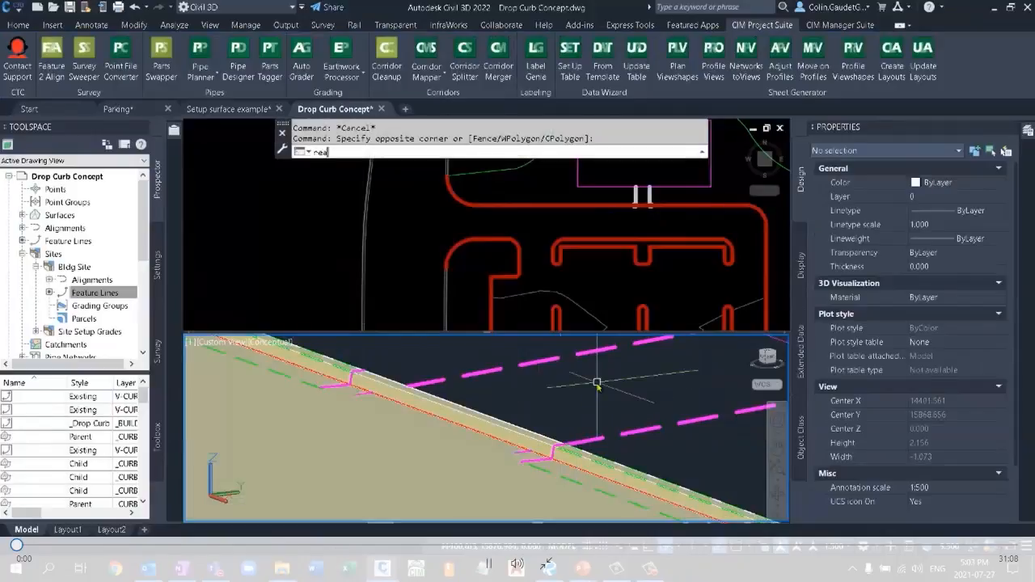
type("a")
key("Return")
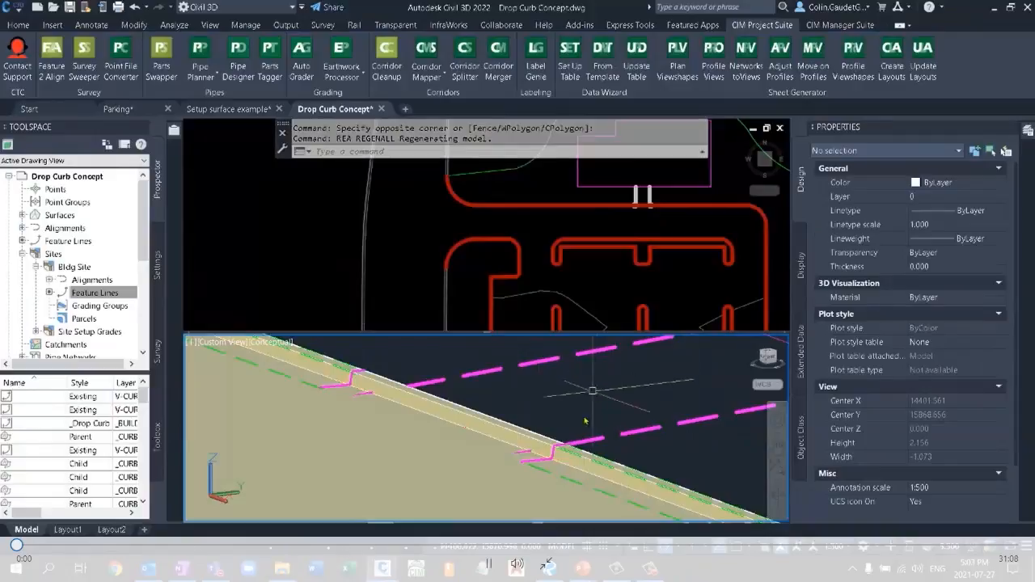
Find the Bldg Site FG surface among the drawing's surfaces, and examine its shape around the drop curb in the 3D view.
middle_click_drag(612, 411, 559, 403)
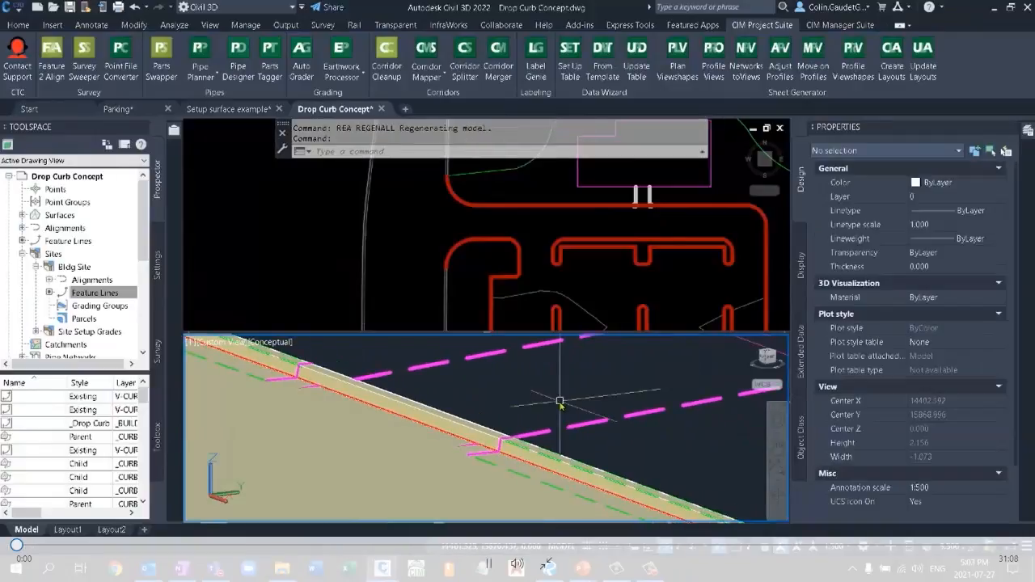
left_click(25, 215)
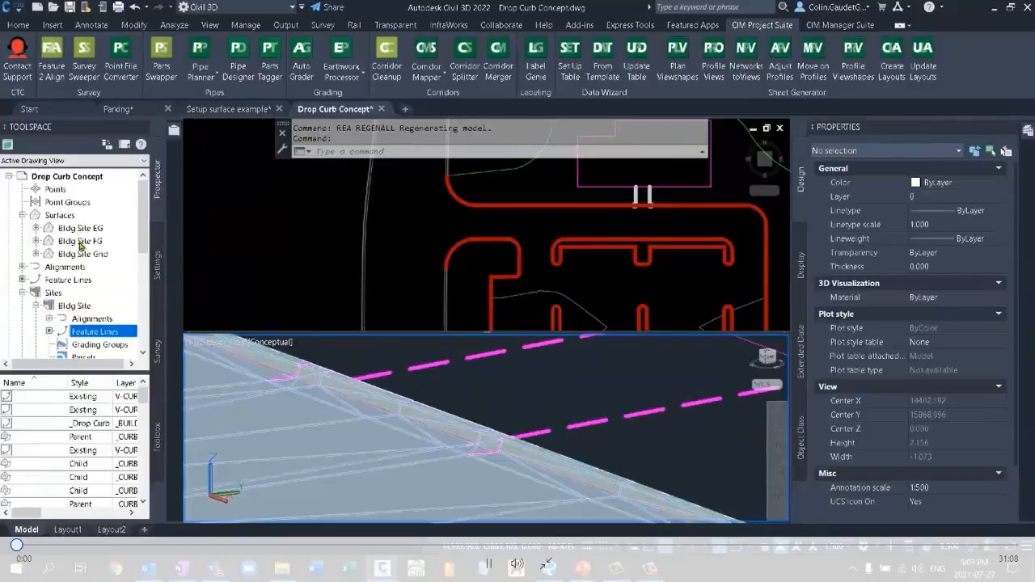
right_click(79, 244)
left_click(125, 276)
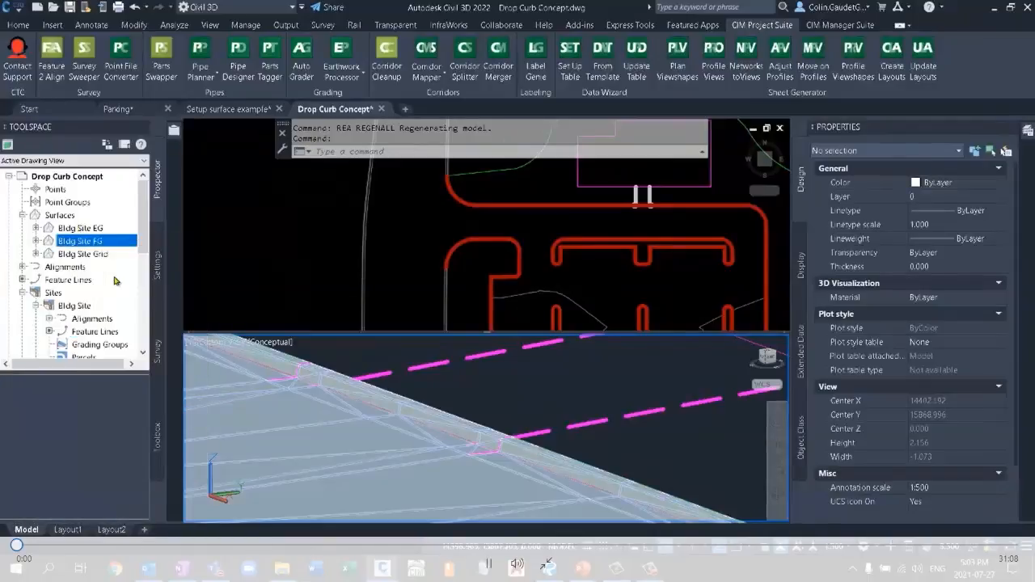
key("Escape")
middle_click_drag(412, 380, 605, 402)
scroll(568, 387, "up", 5)
middle_click_drag(522, 391, 657, 387)
scroll(651, 397, "down", 3)
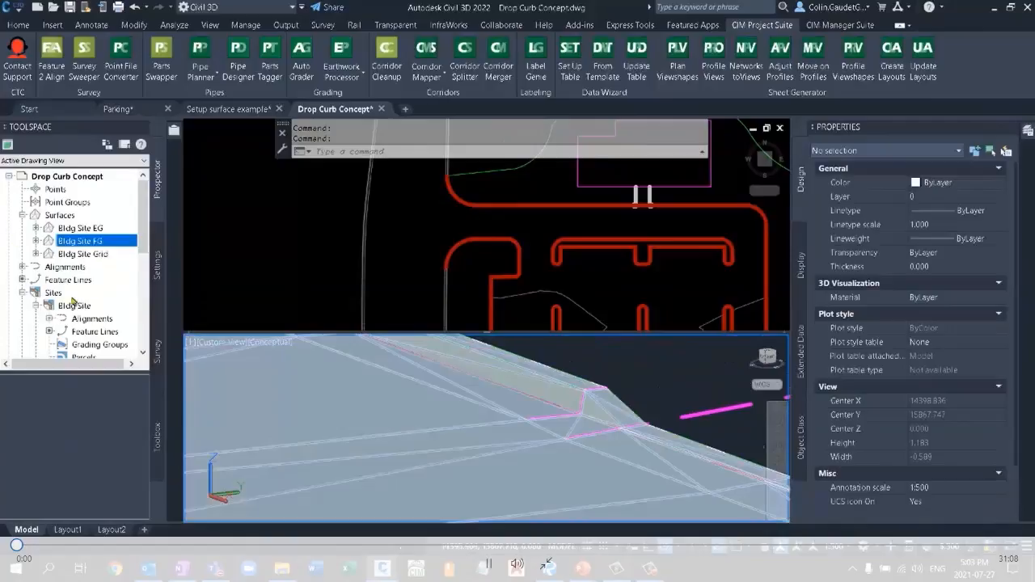
Open the site properties of the Bldg Site feature lines and filter the unused styles out of the split point resolution list.
left_click(81, 332)
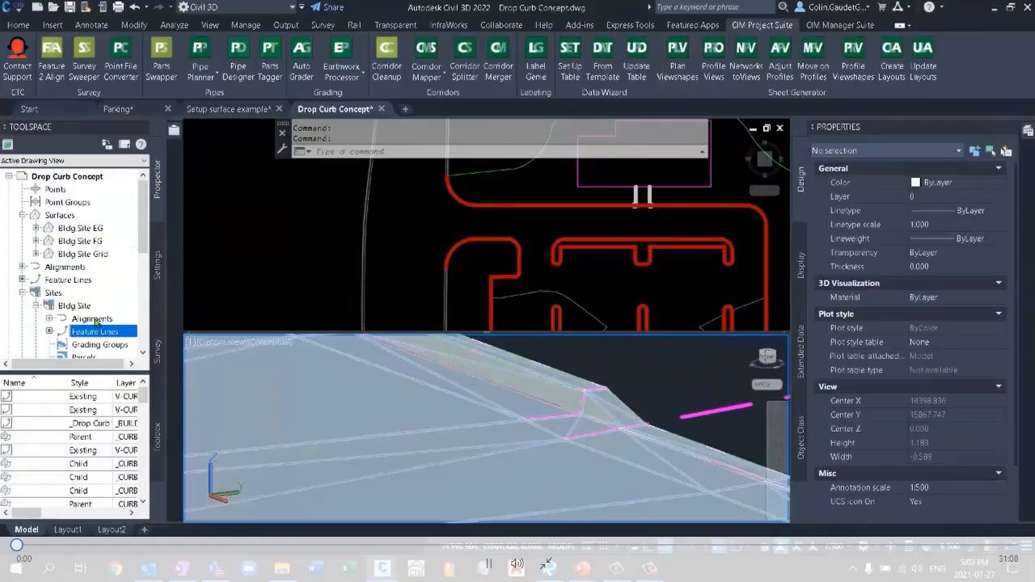
right_click(96, 331)
left_click(139, 337)
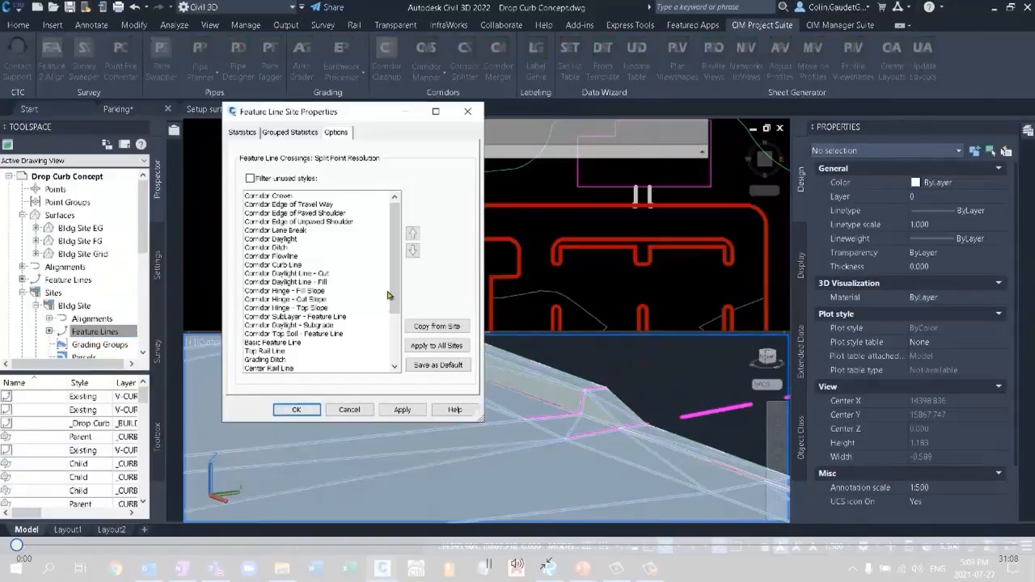
left_click(251, 178)
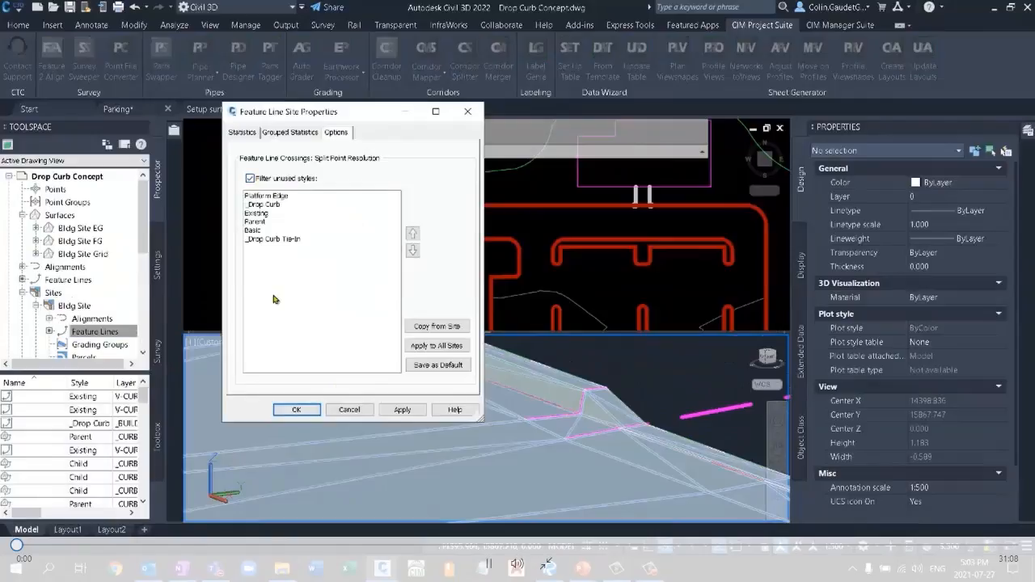
Review the split point ranking of Platform Edge, _Drop Curb, Parent, Basic and _Drop Curb Tie-In, and accept the site properties.
left_click(282, 196)
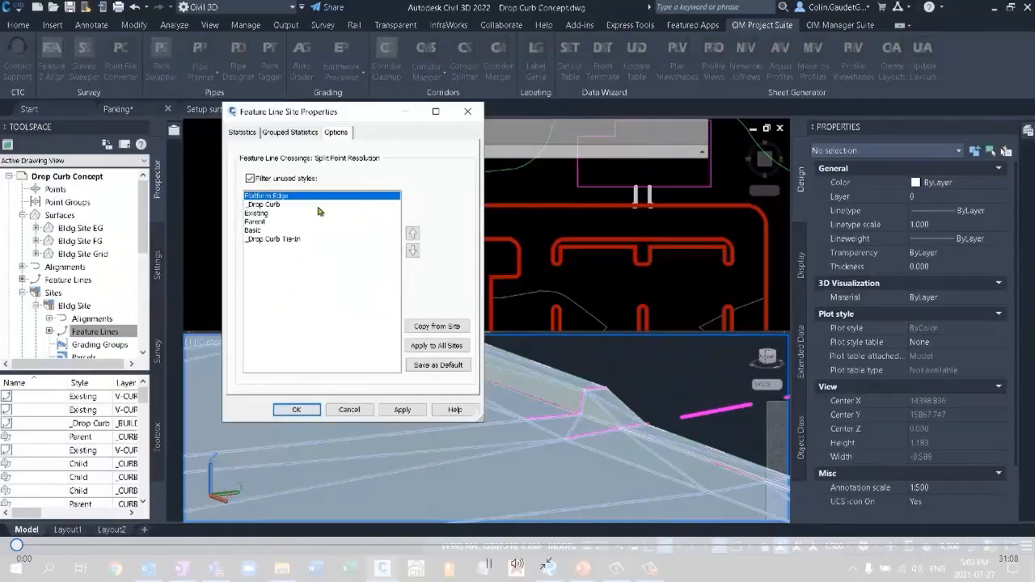
left_click(288, 204)
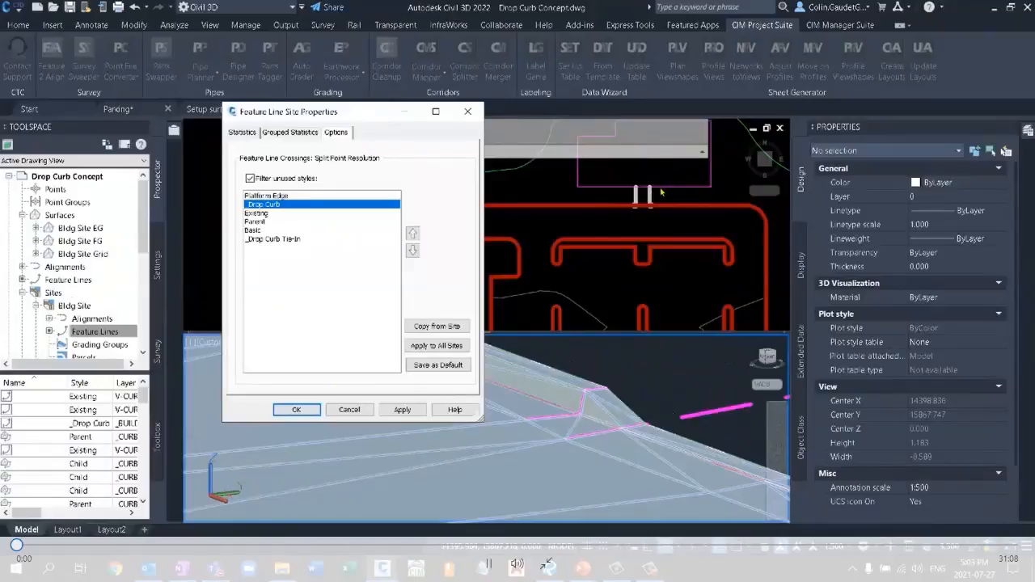
left_click(262, 222)
left_click(259, 231)
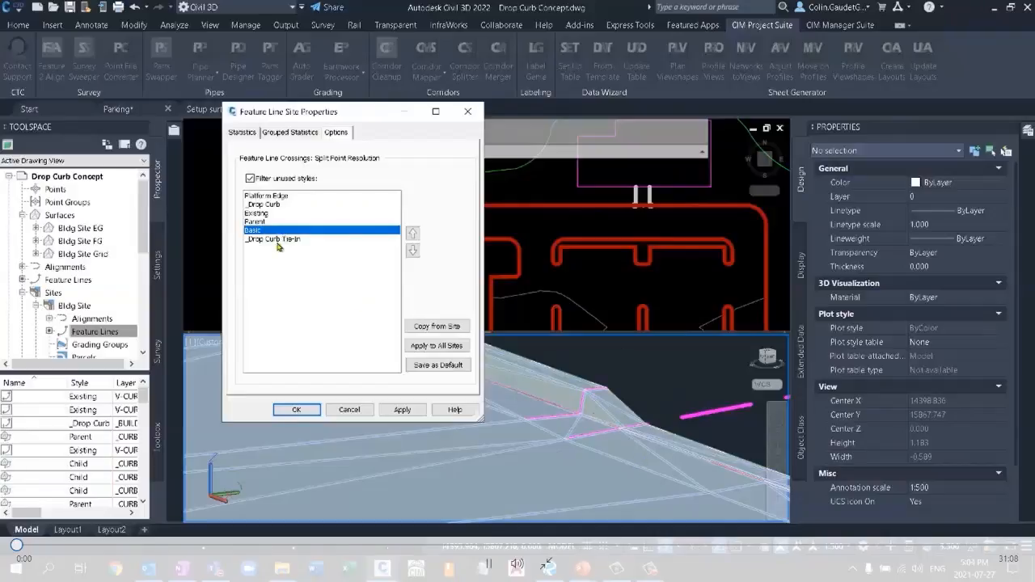
left_click(247, 239)
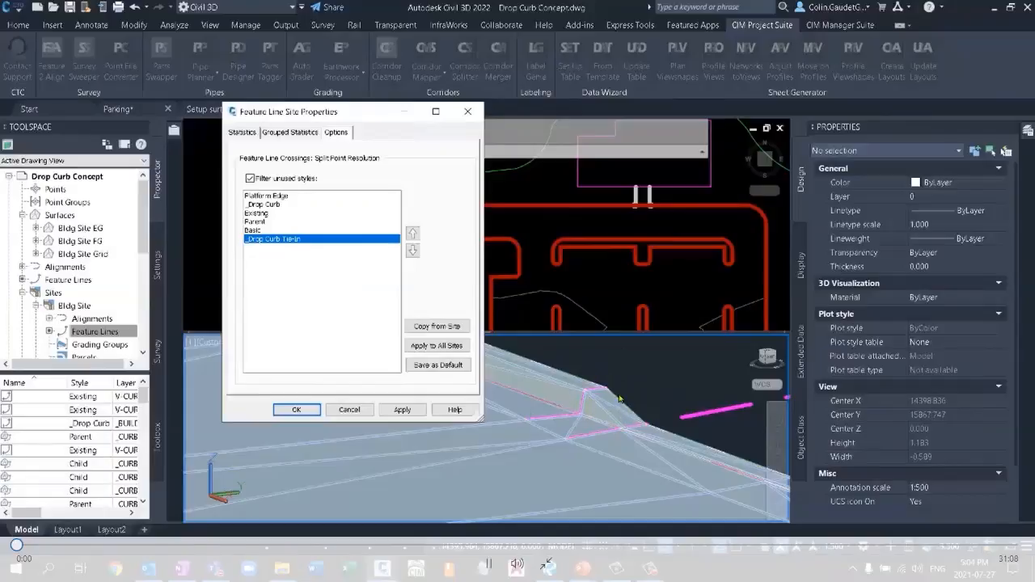
left_click(296, 410)
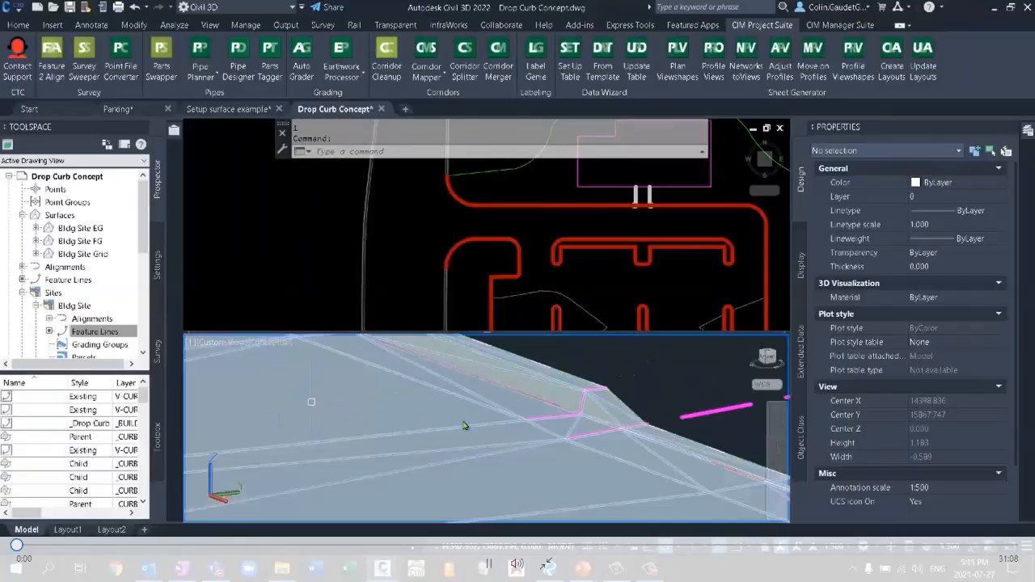
left_click(637, 281)
mouse_move(686, 238)
middle_mouse_down()
mouse_move(532, 288)
mouse_move(542, 205)
middle_mouse_up()
scroll(543, 259, "down", 2)
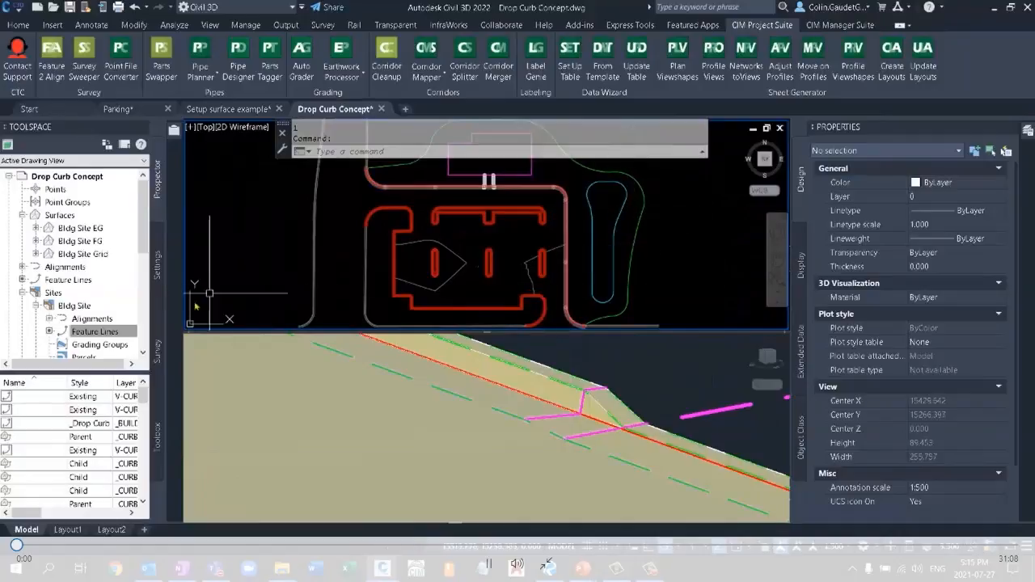
left_click(96, 332)
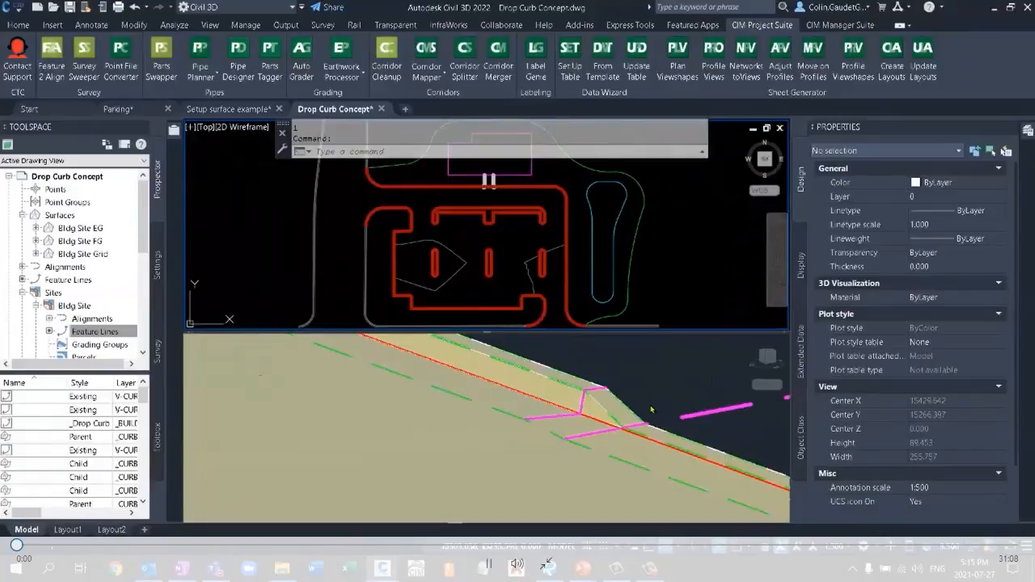
Switch to the PowerPoint slide show and advance to the Site Grading Summary slide.
mouse_move(582, 568)
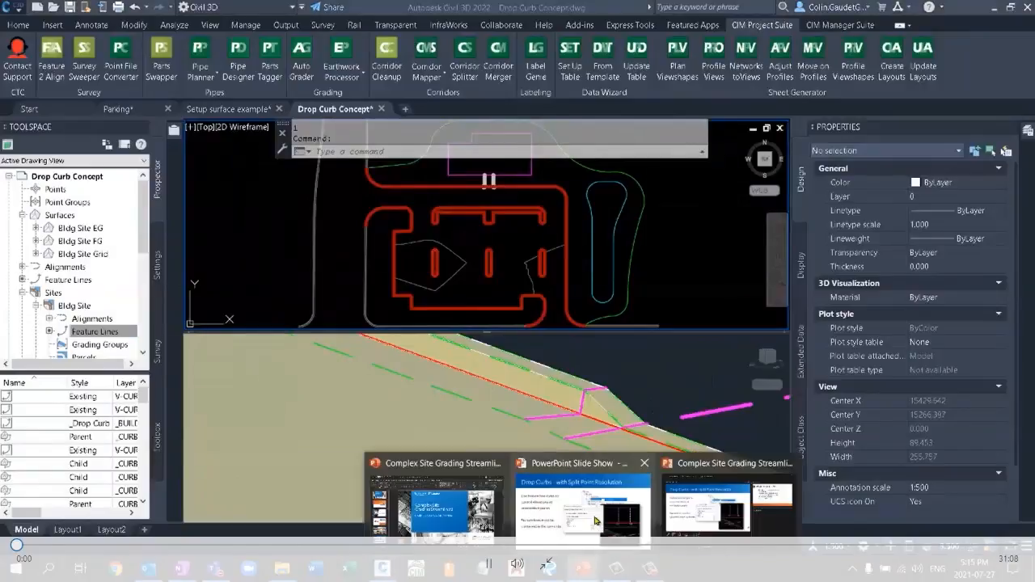
left_click(596, 520)
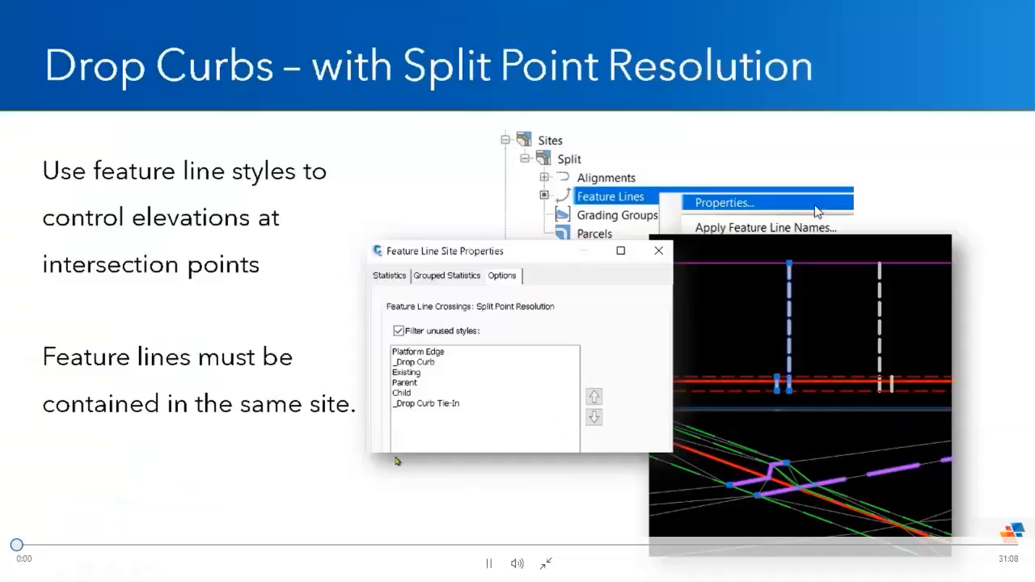
left_click(463, 491)
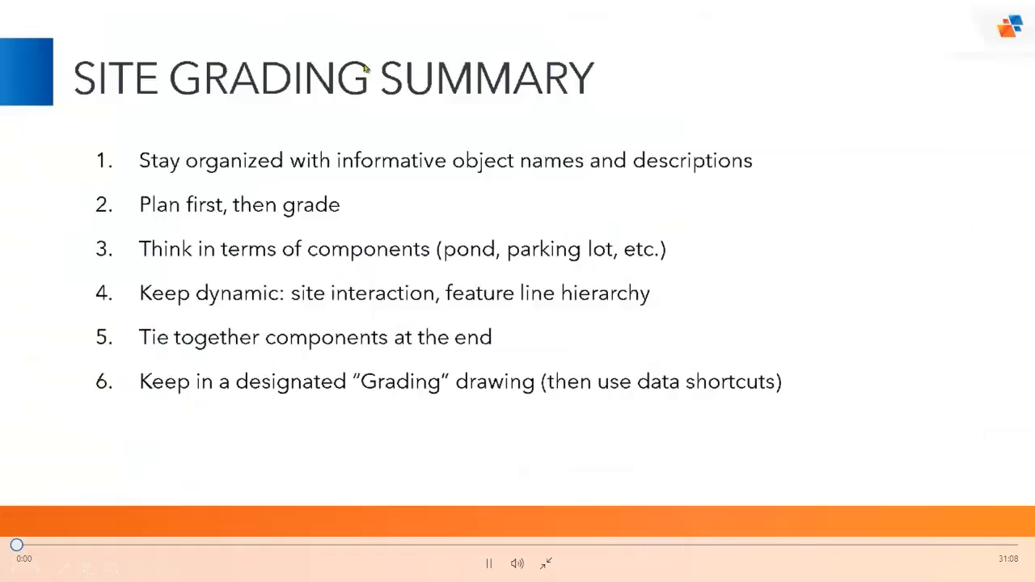